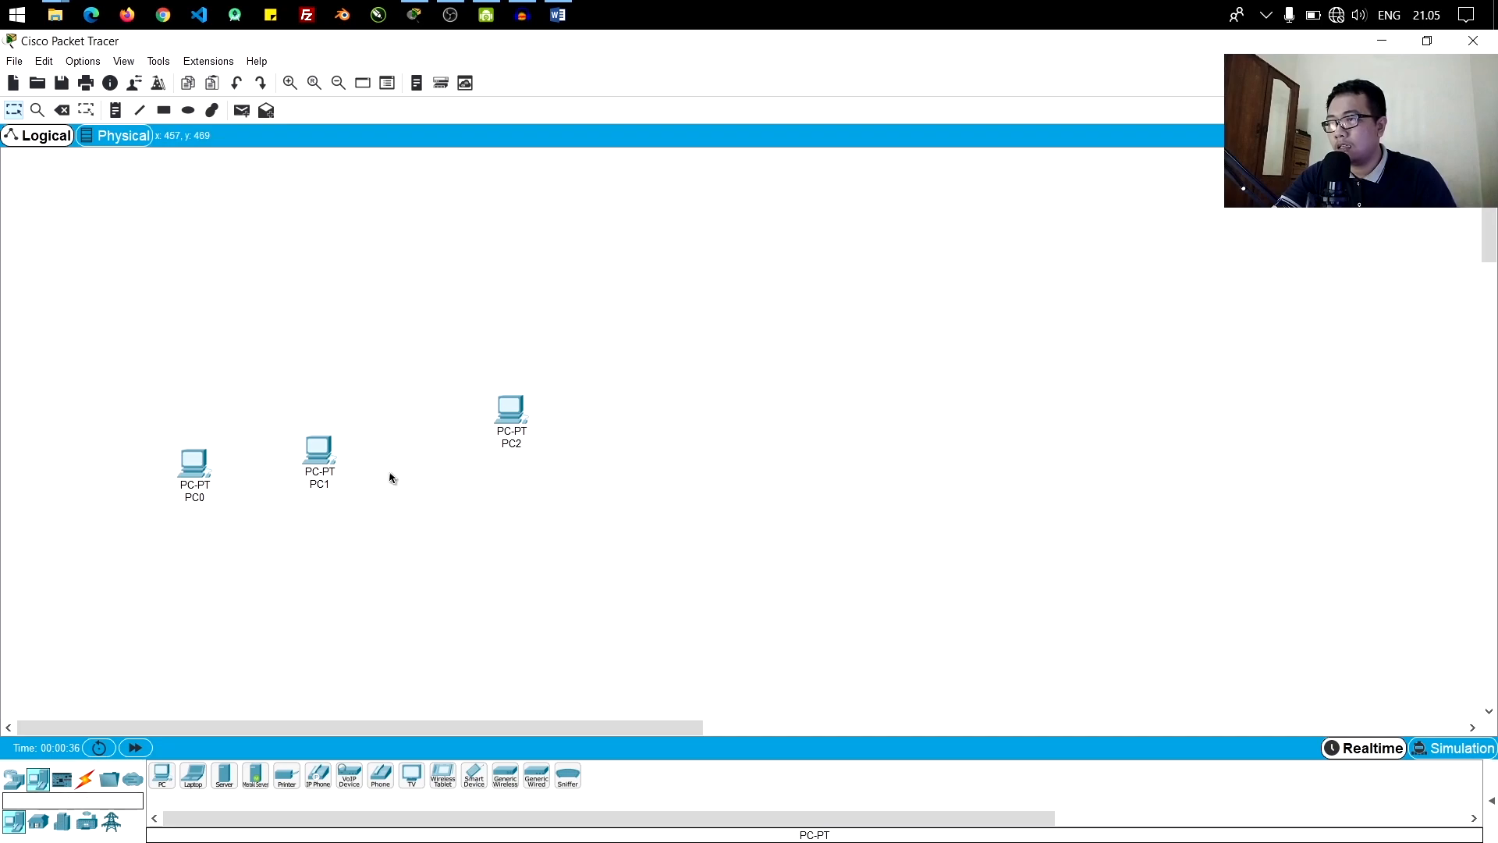
Step: Line up PC2 and PC1 in a row with PC0, and add a 2960 switch above PC1
drag(512, 418, 464, 468)
drag(329, 461, 334, 474)
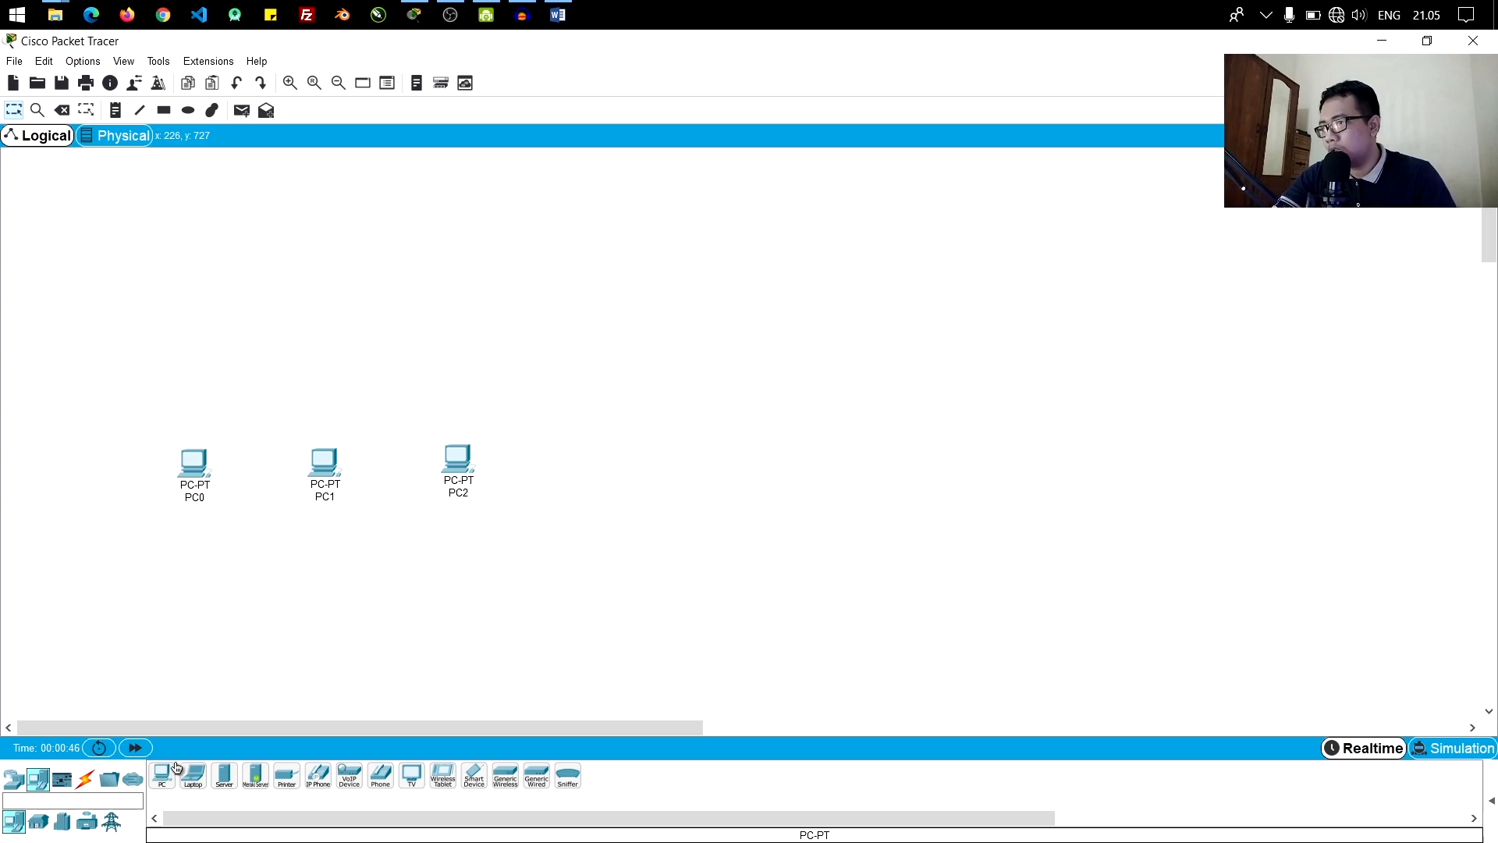
click(10, 780)
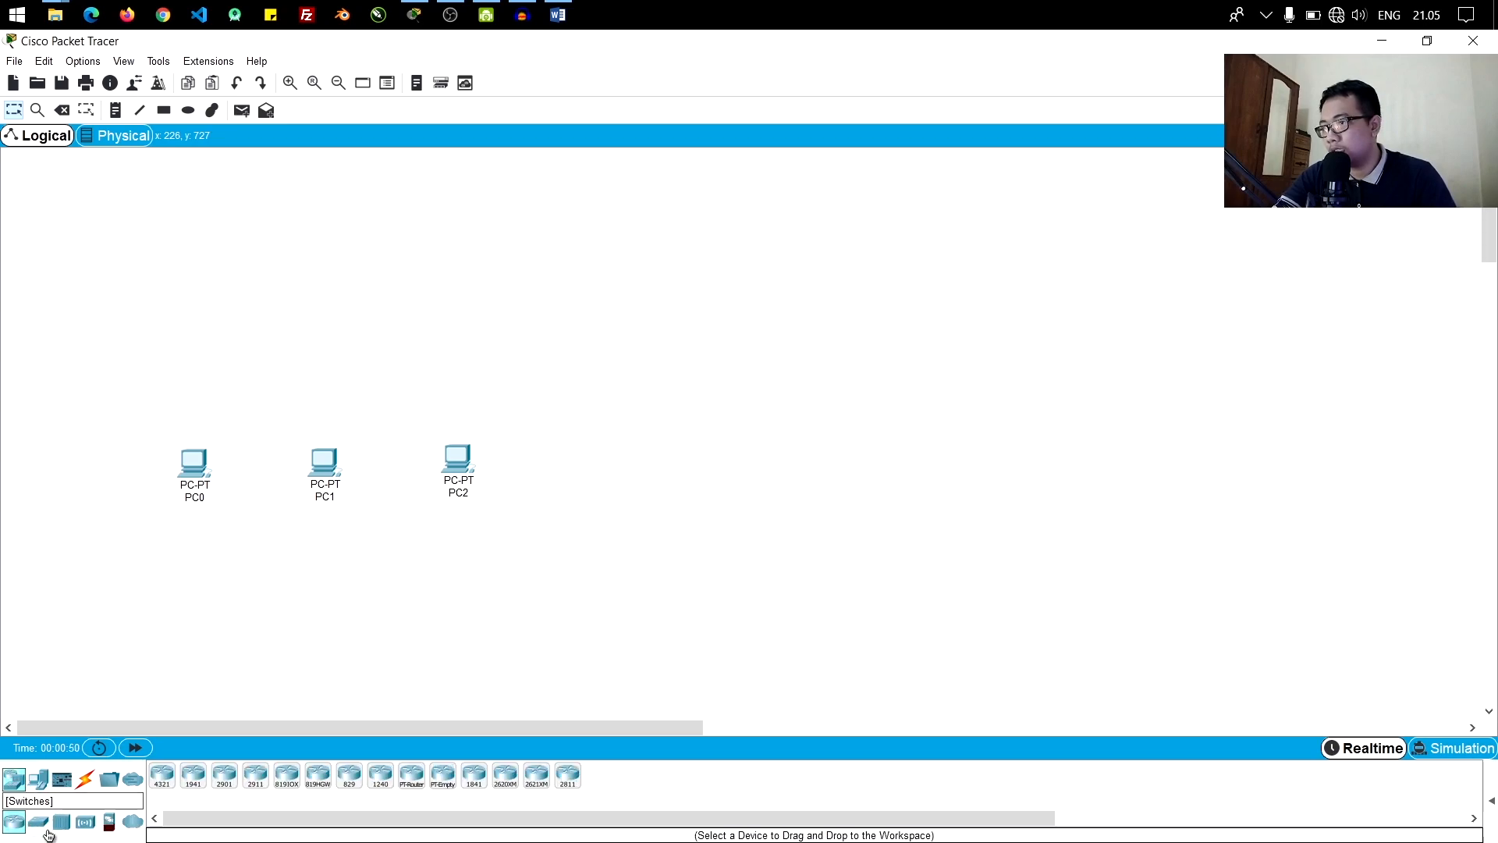
click(43, 825)
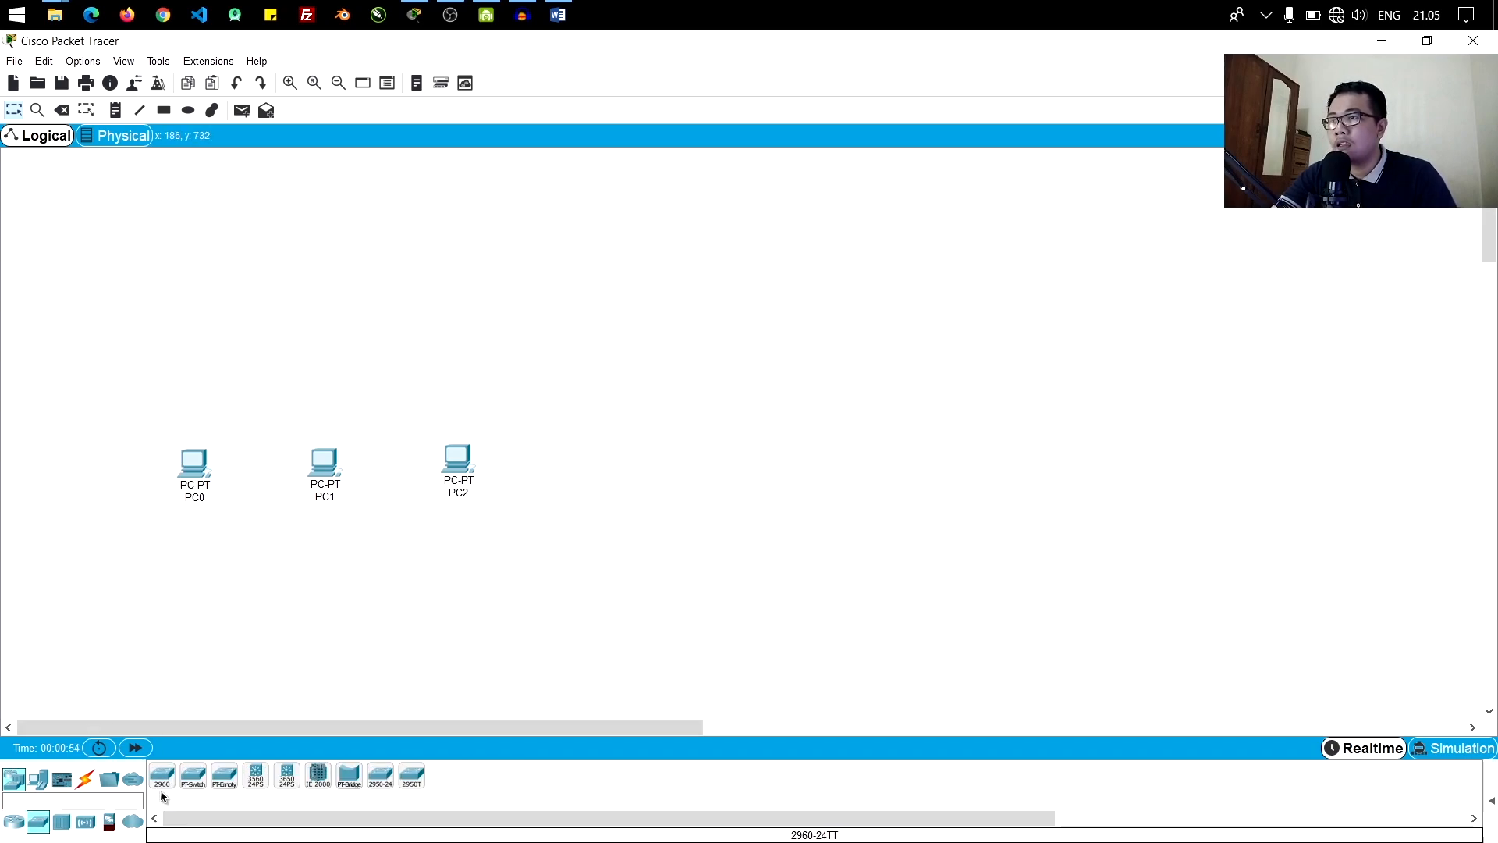
drag(165, 786, 197, 692)
drag(325, 320, 323, 319)
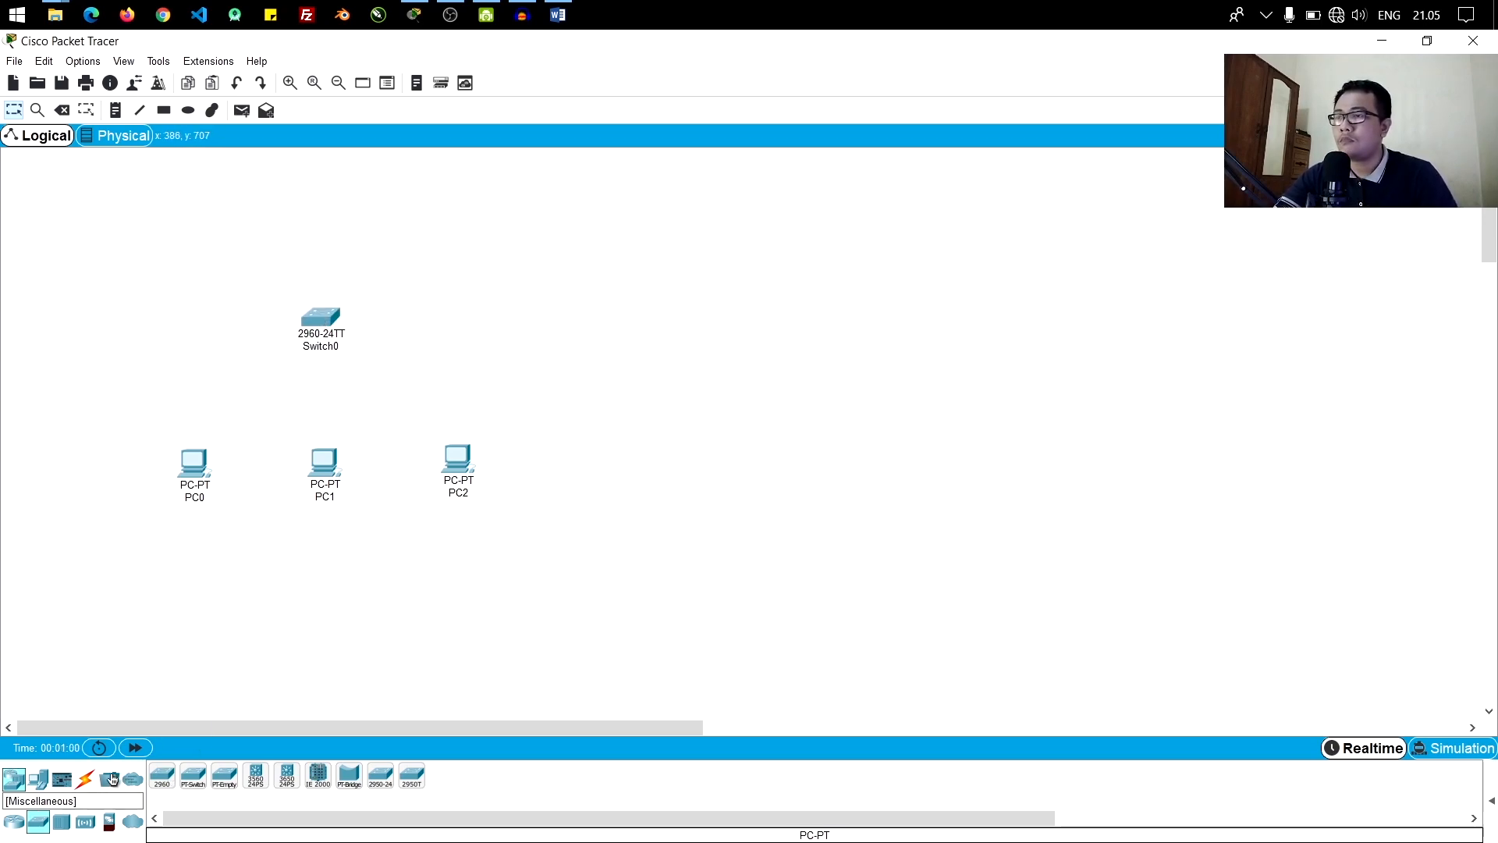
Step: Connect the switch's FastEthernet0/1 port to PC0 with a copper straight-through cable
click(85, 778)
click(225, 780)
click(318, 326)
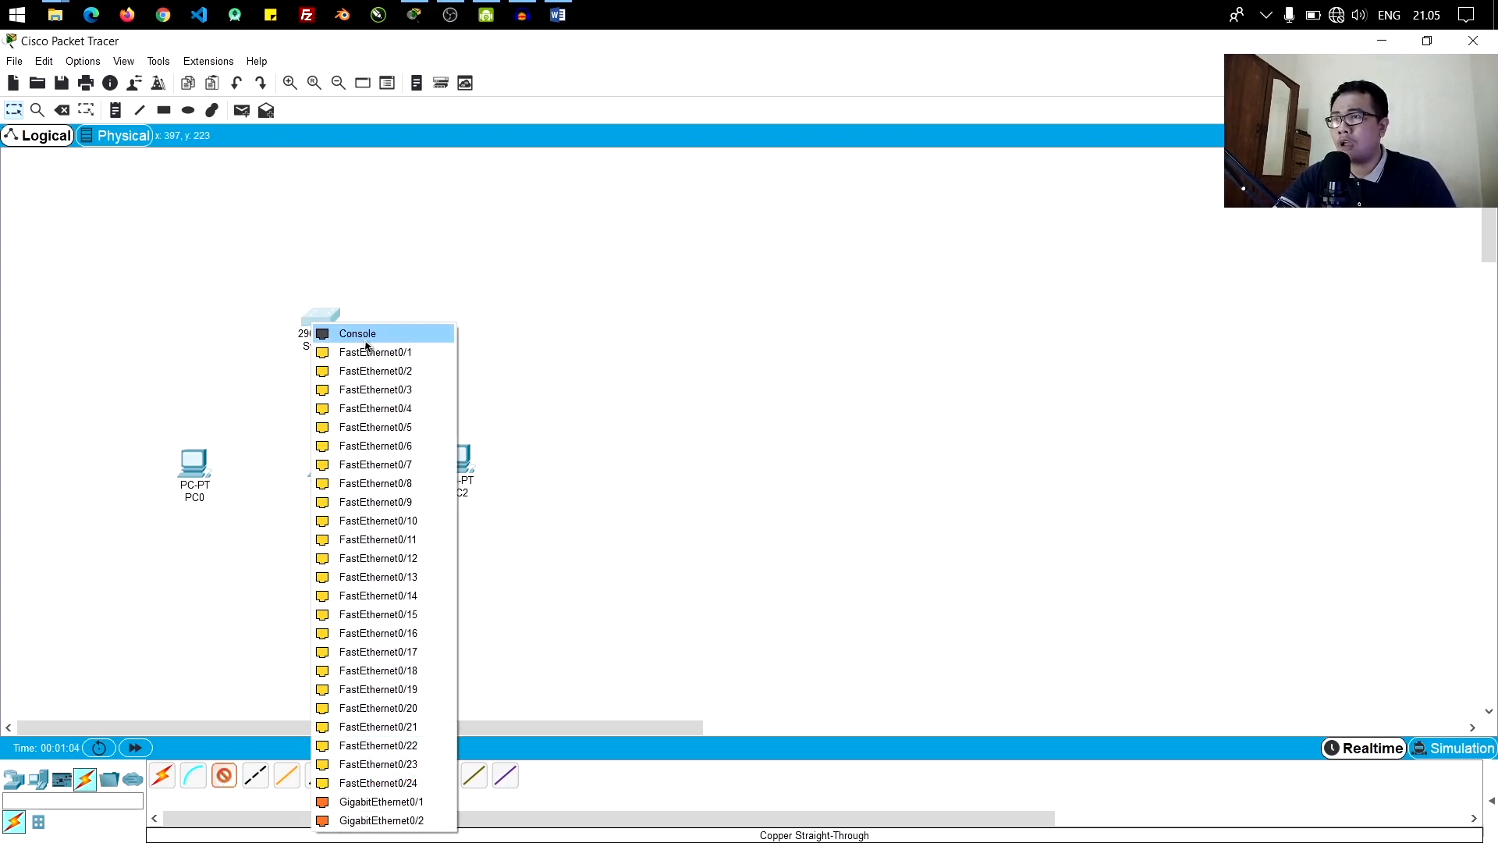
click(414, 352)
click(199, 464)
click(283, 532)
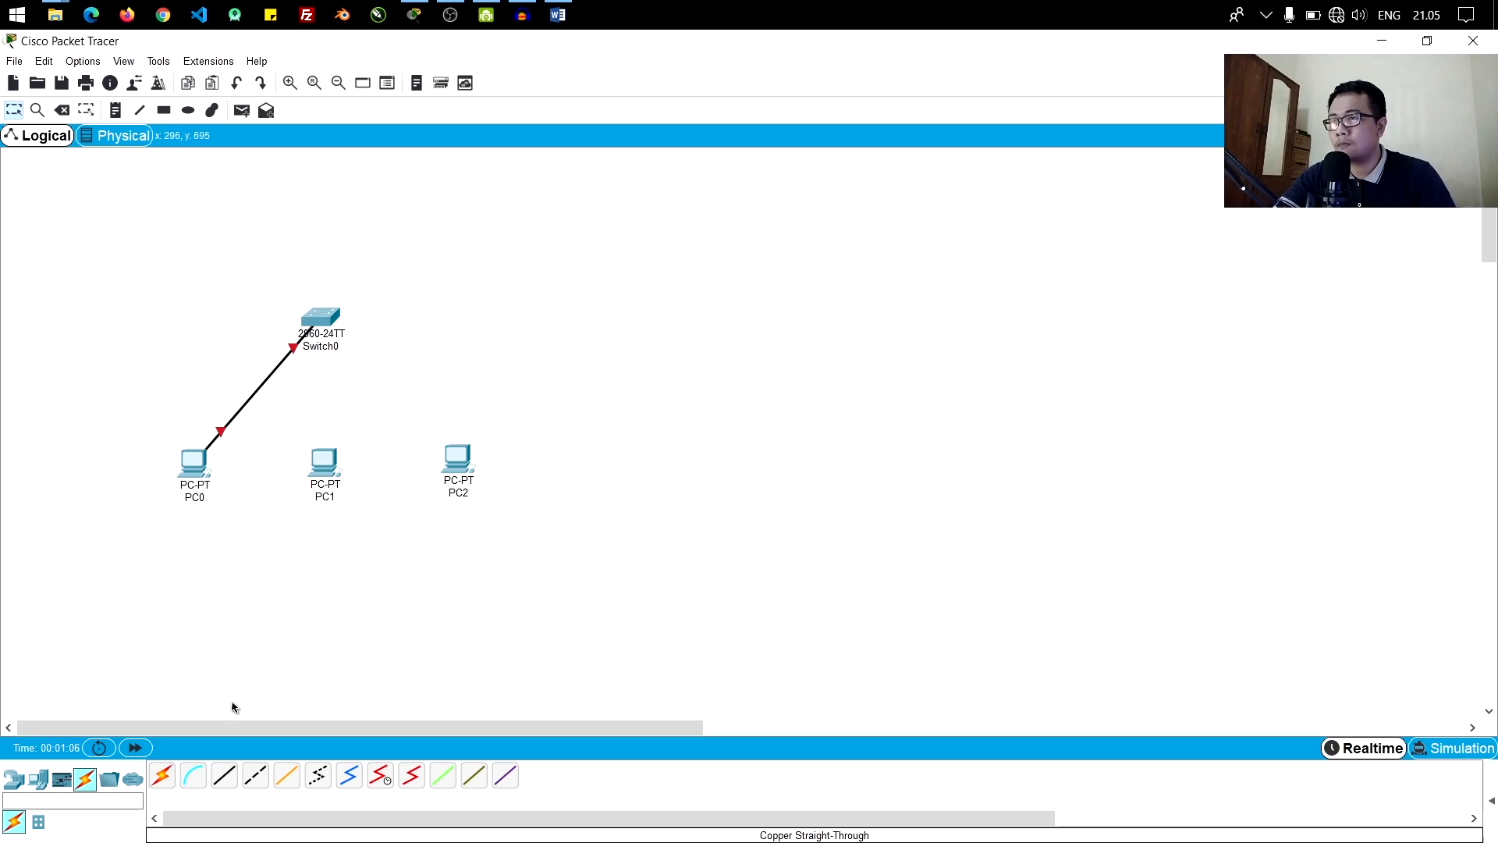
Step: Connect PC1 to the switch's FastEthernet0/2 port with a copper straight-through cable
click(225, 776)
click(323, 468)
click(381, 537)
click(320, 324)
click(408, 347)
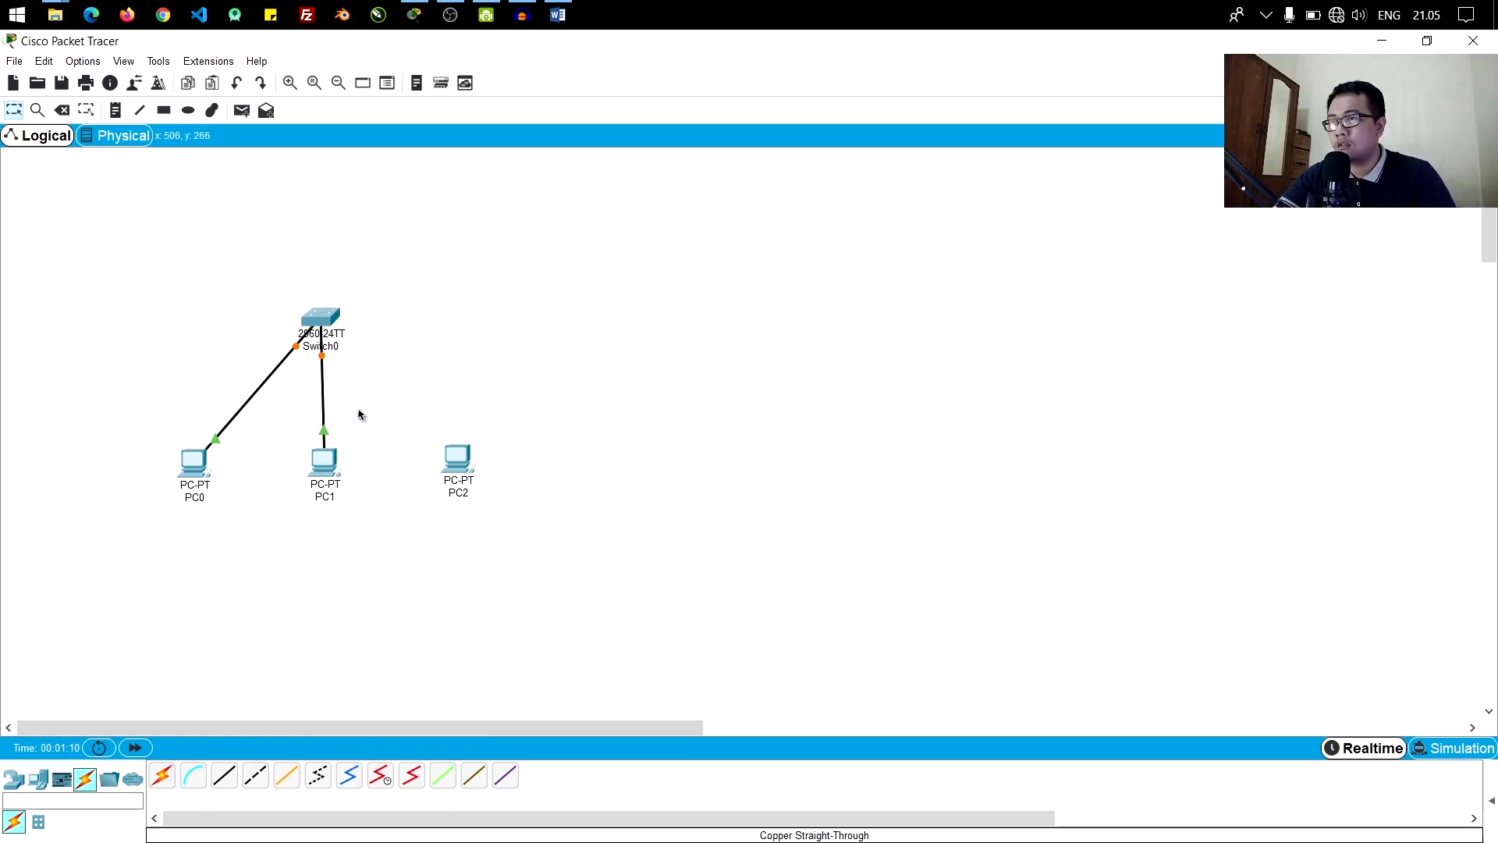
Step: Connect PC2 to the switch's FastEthernet0/3 port with a copper straight-through cable
click(226, 777)
click(459, 465)
click(543, 528)
click(329, 320)
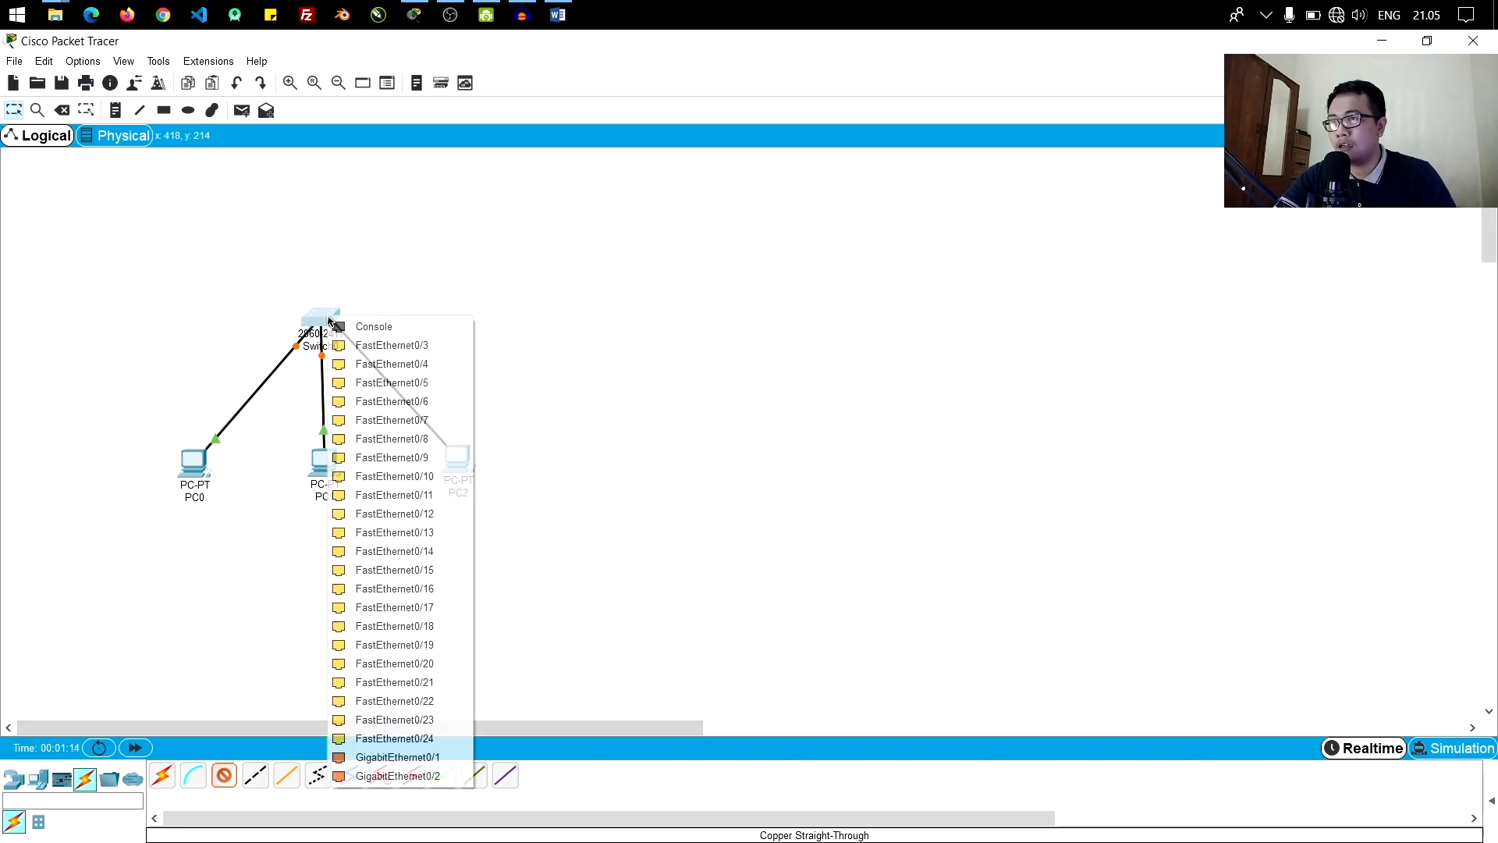
click(425, 345)
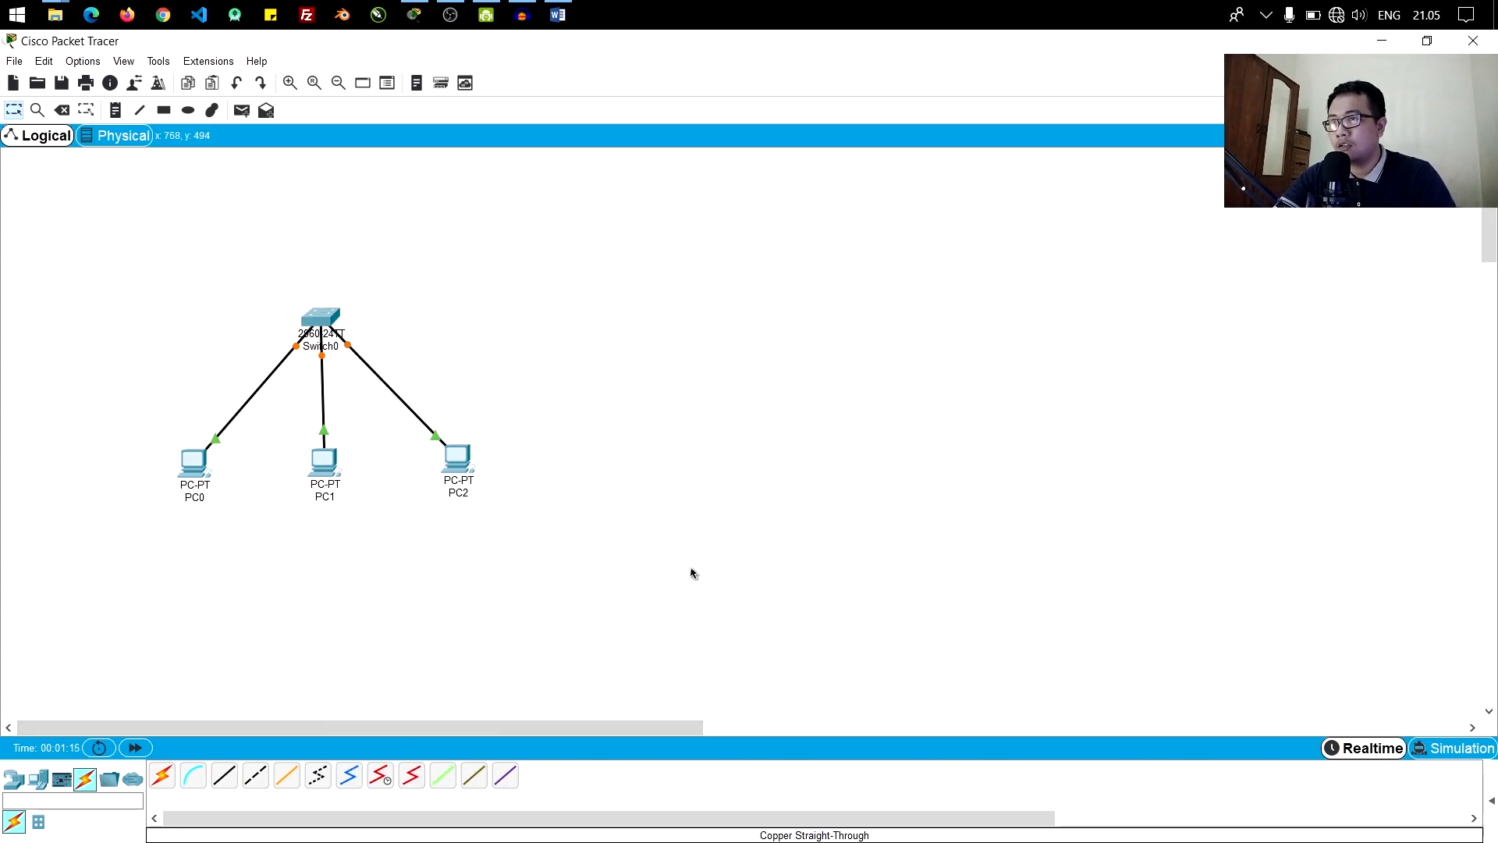
Step: Rename PC0 as "komputer 1" and copy the new name for reuse
click(197, 503)
drag(224, 500, 123, 499)
text(komputer 1)
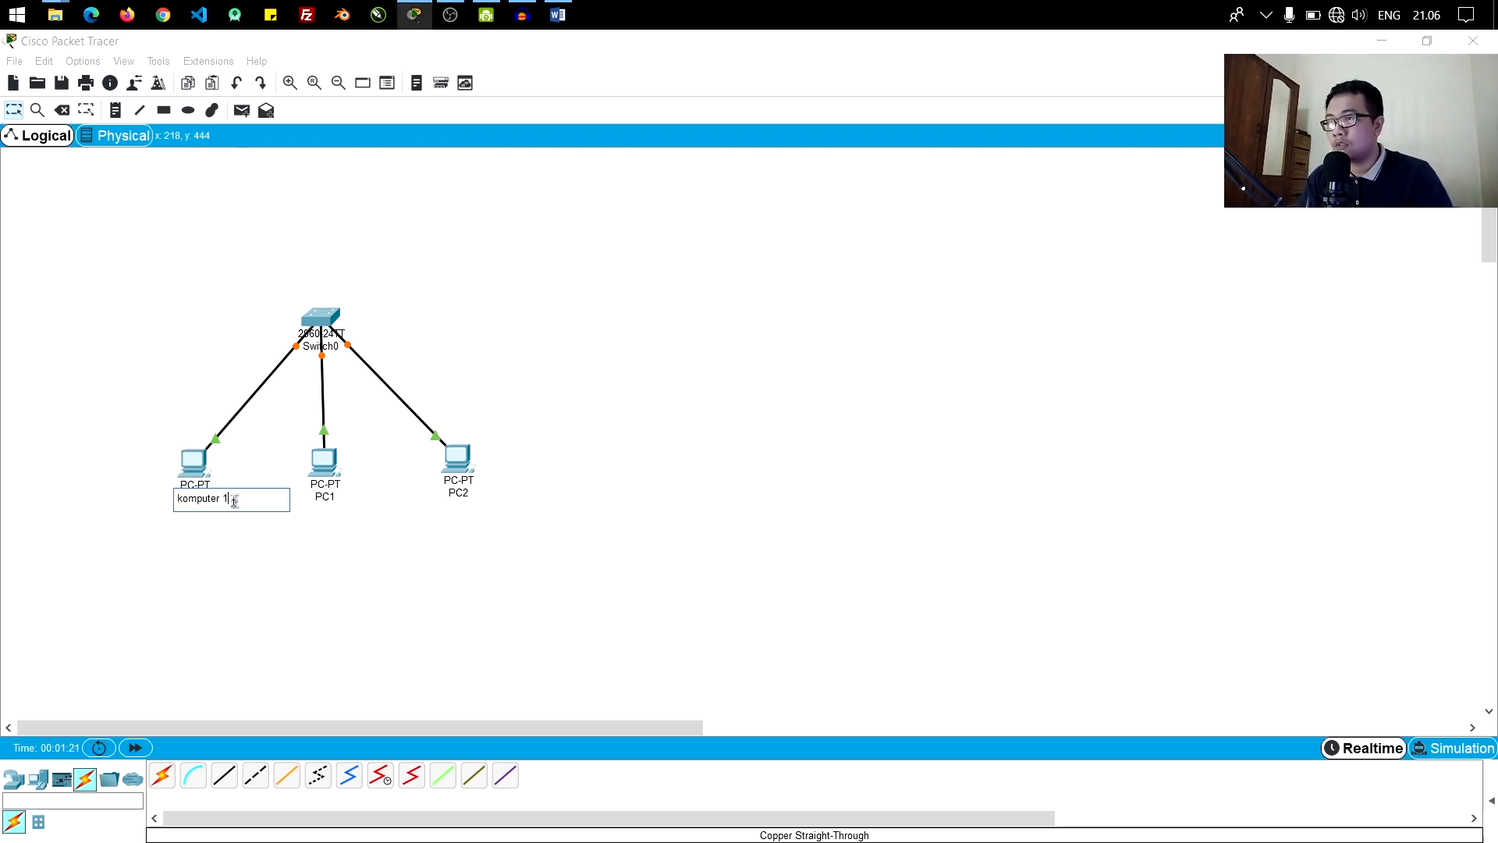
drag(234, 500, 78, 502)
key(ctrl+c)
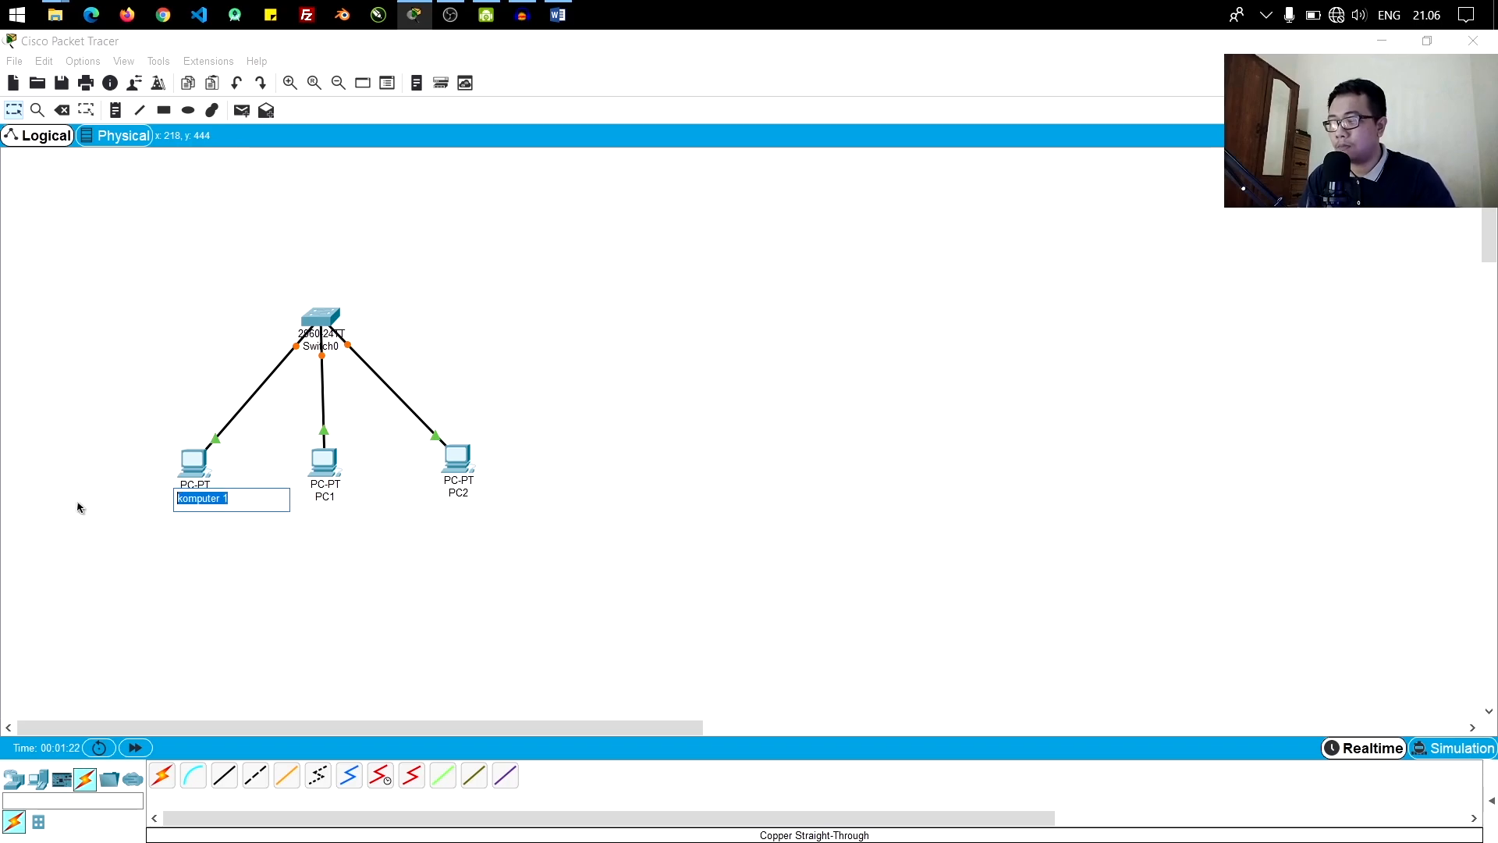
Step: Rename PC1 as "komputer 2", reusing the copied name
click(327, 490)
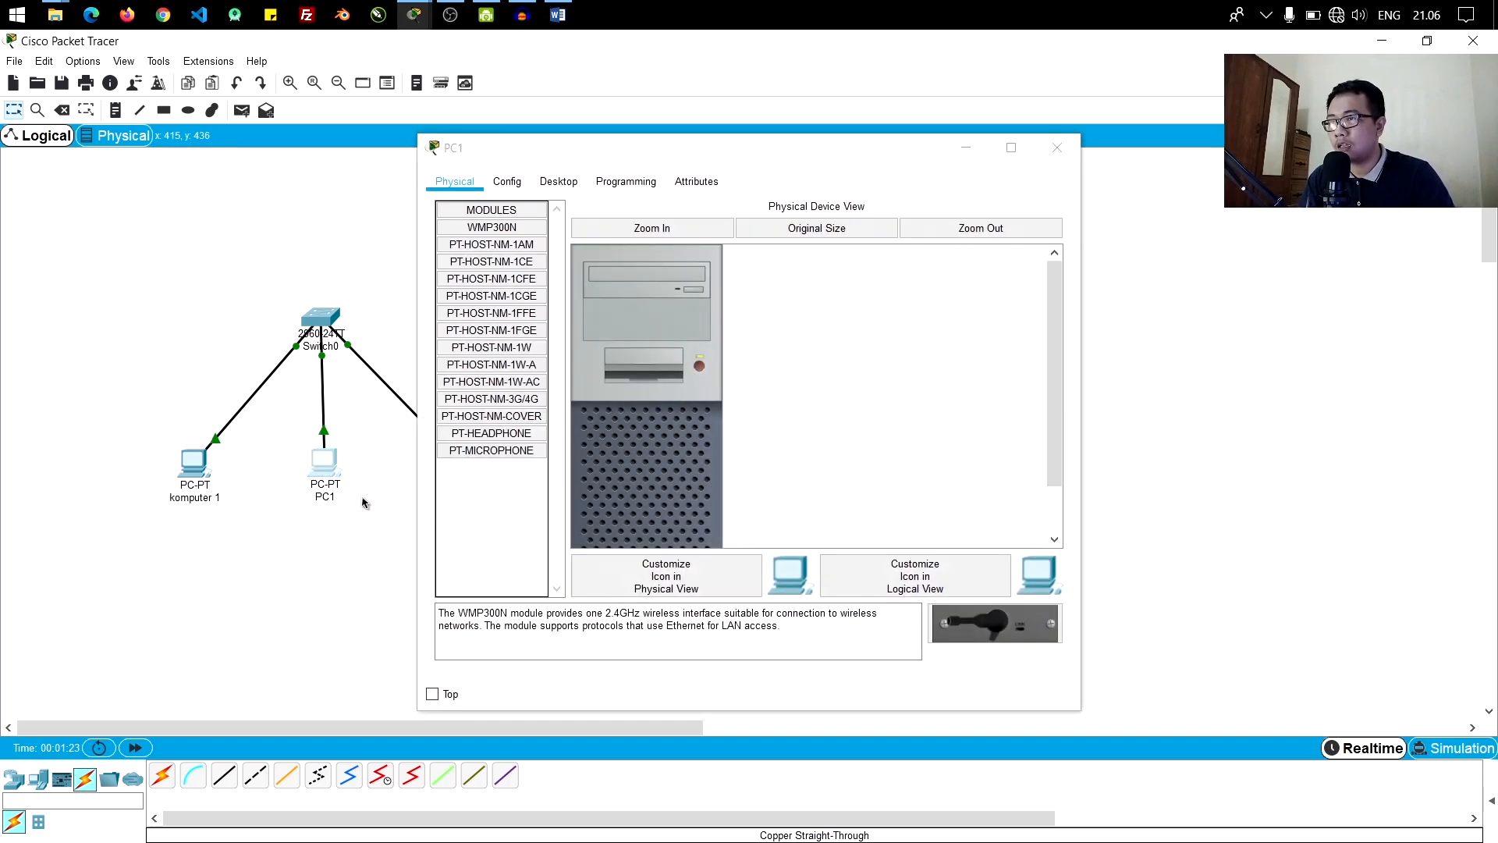
click(340, 497)
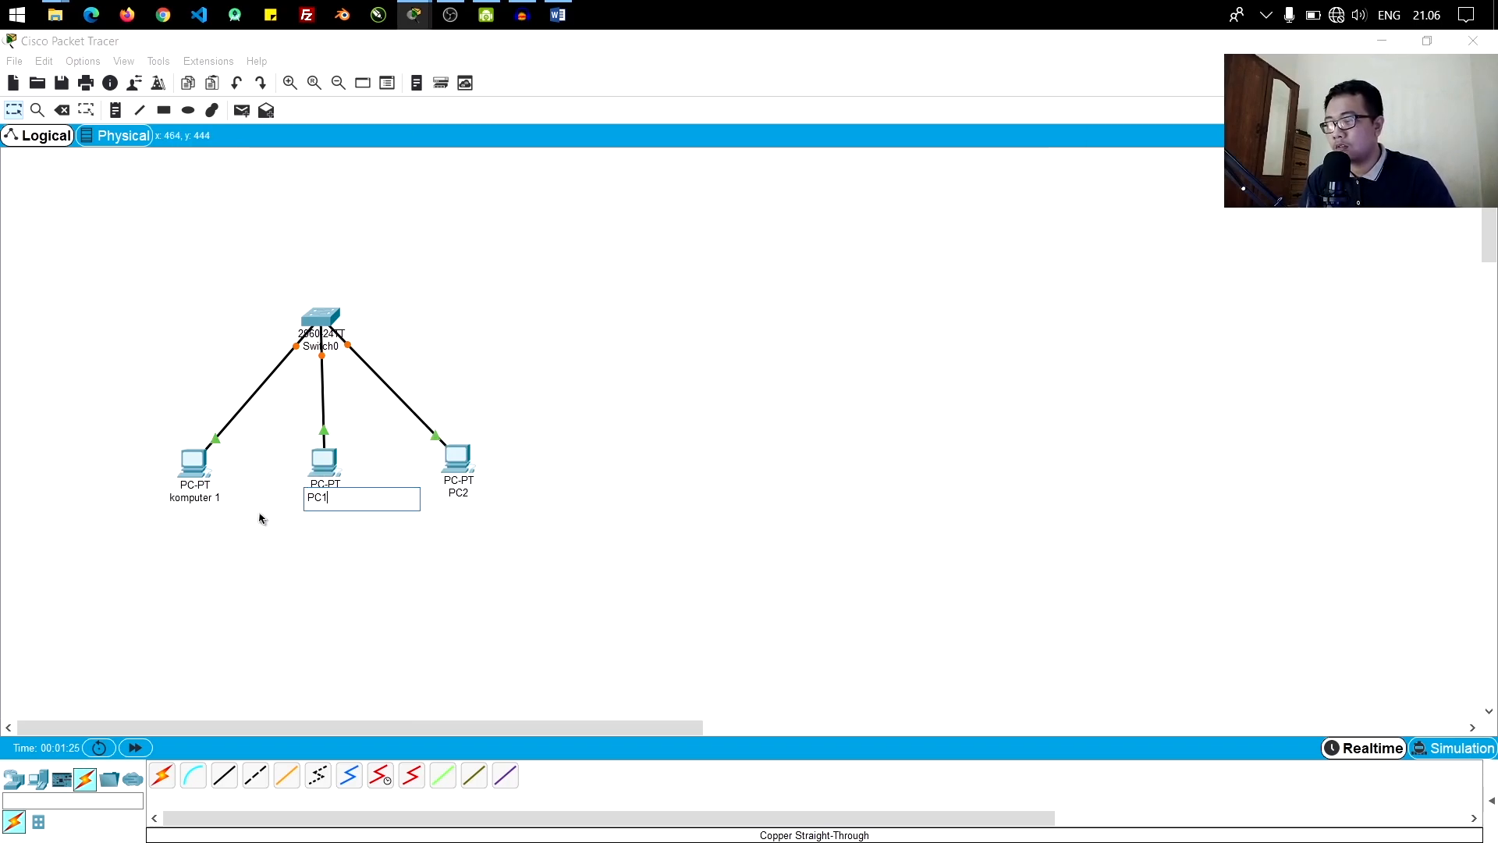
drag(331, 499, 297, 499)
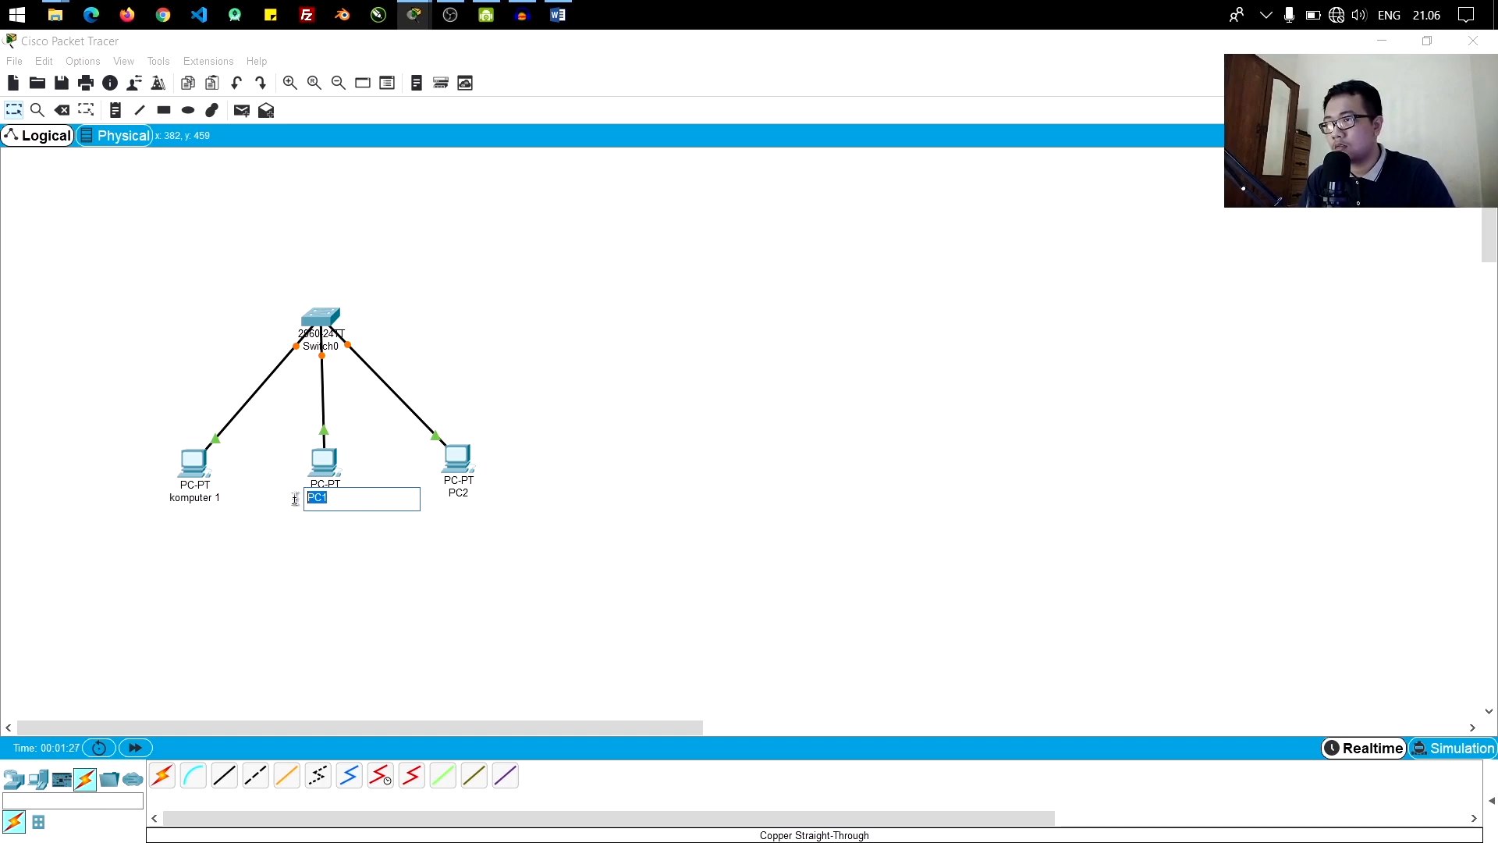
key(ctrl+v)
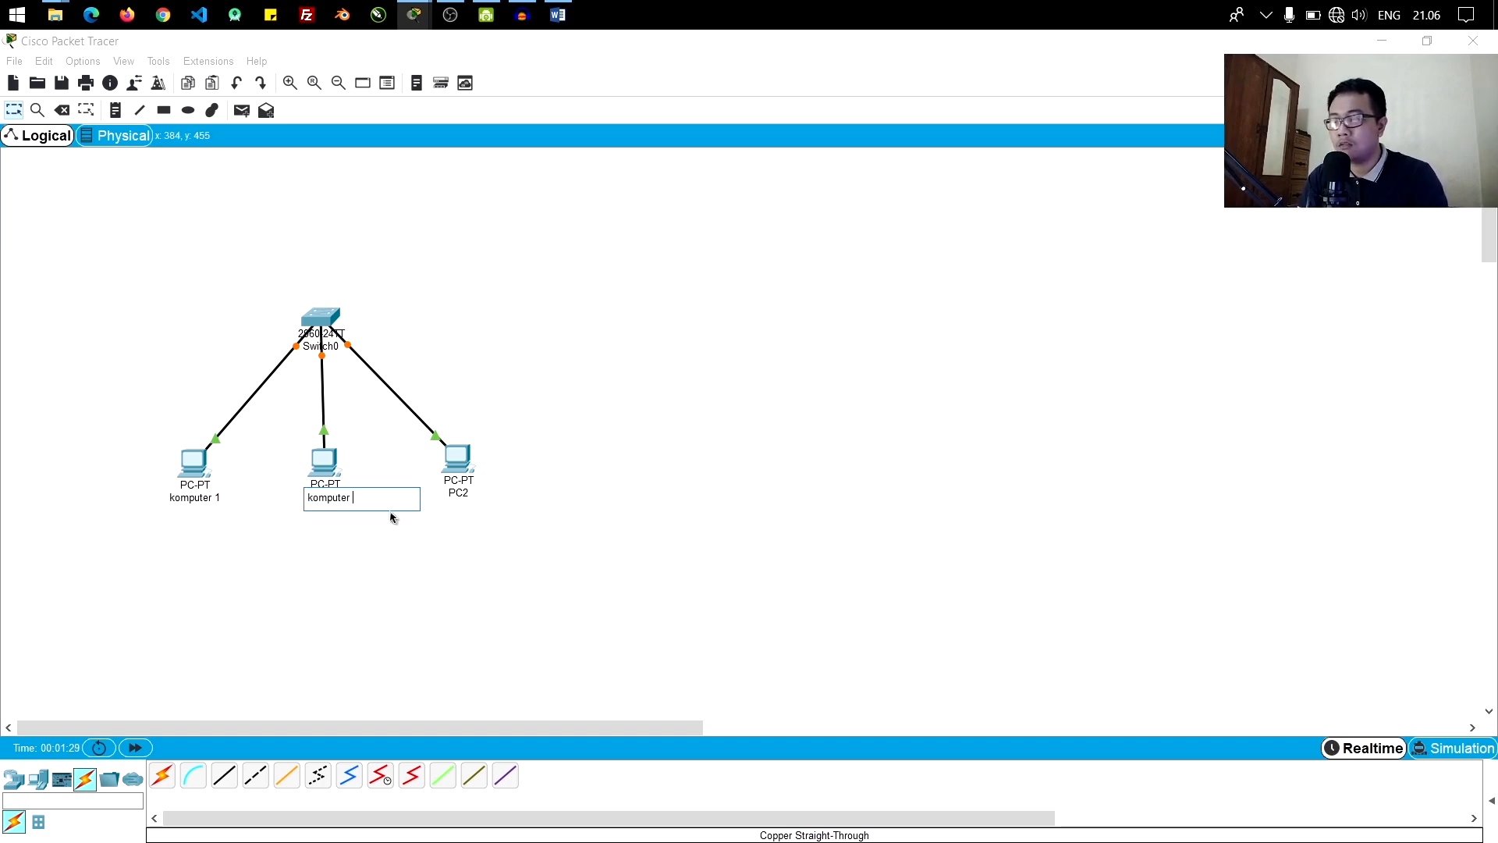
Step: Rename PC2 as "komputer 3", reusing the copied name
click(457, 493)
drag(478, 493, 440, 493)
key(ctrl+v)
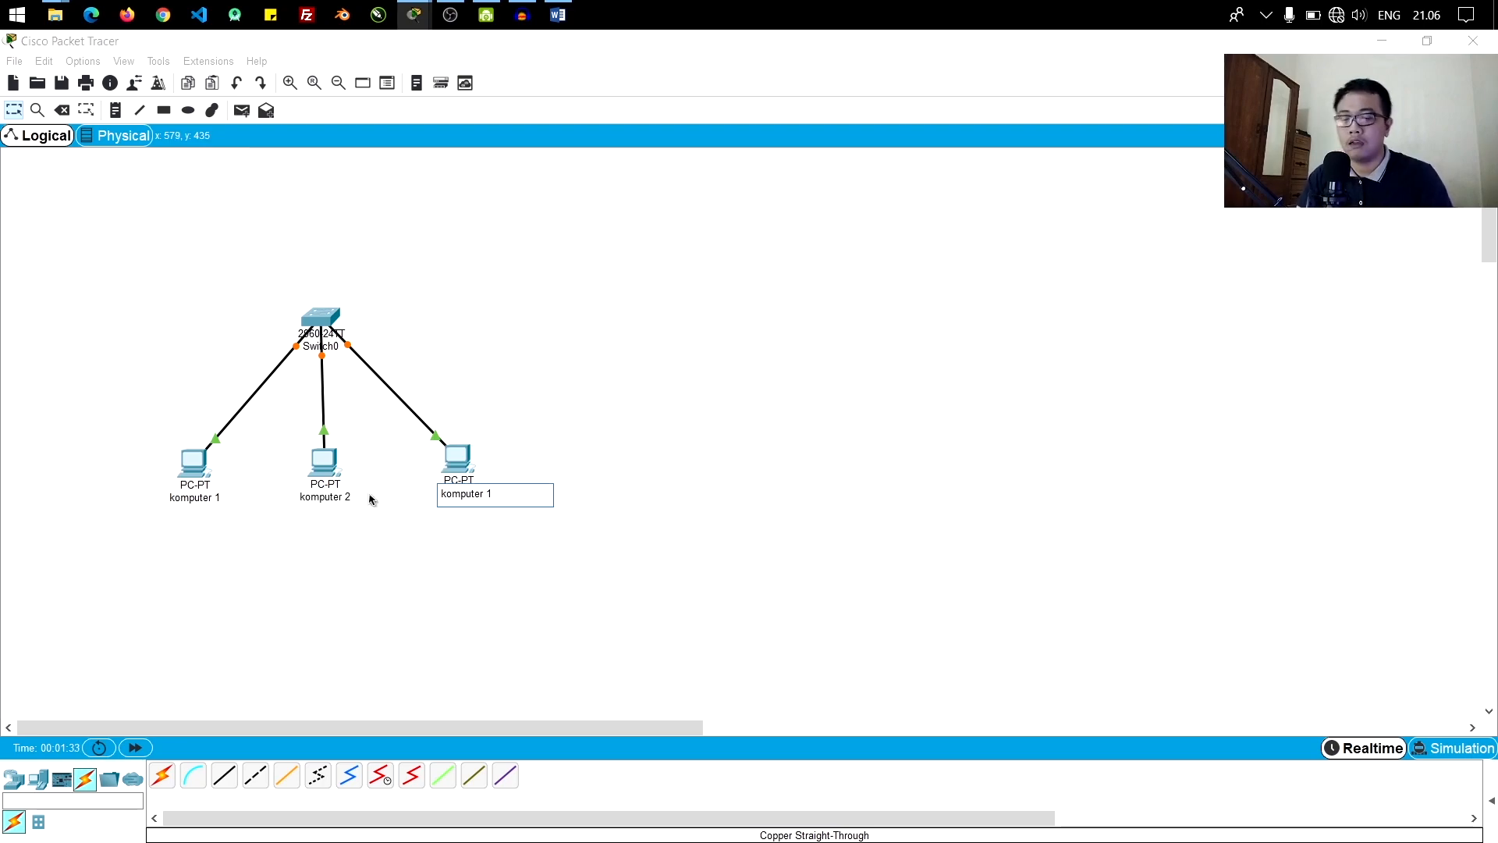
click(874, 460)
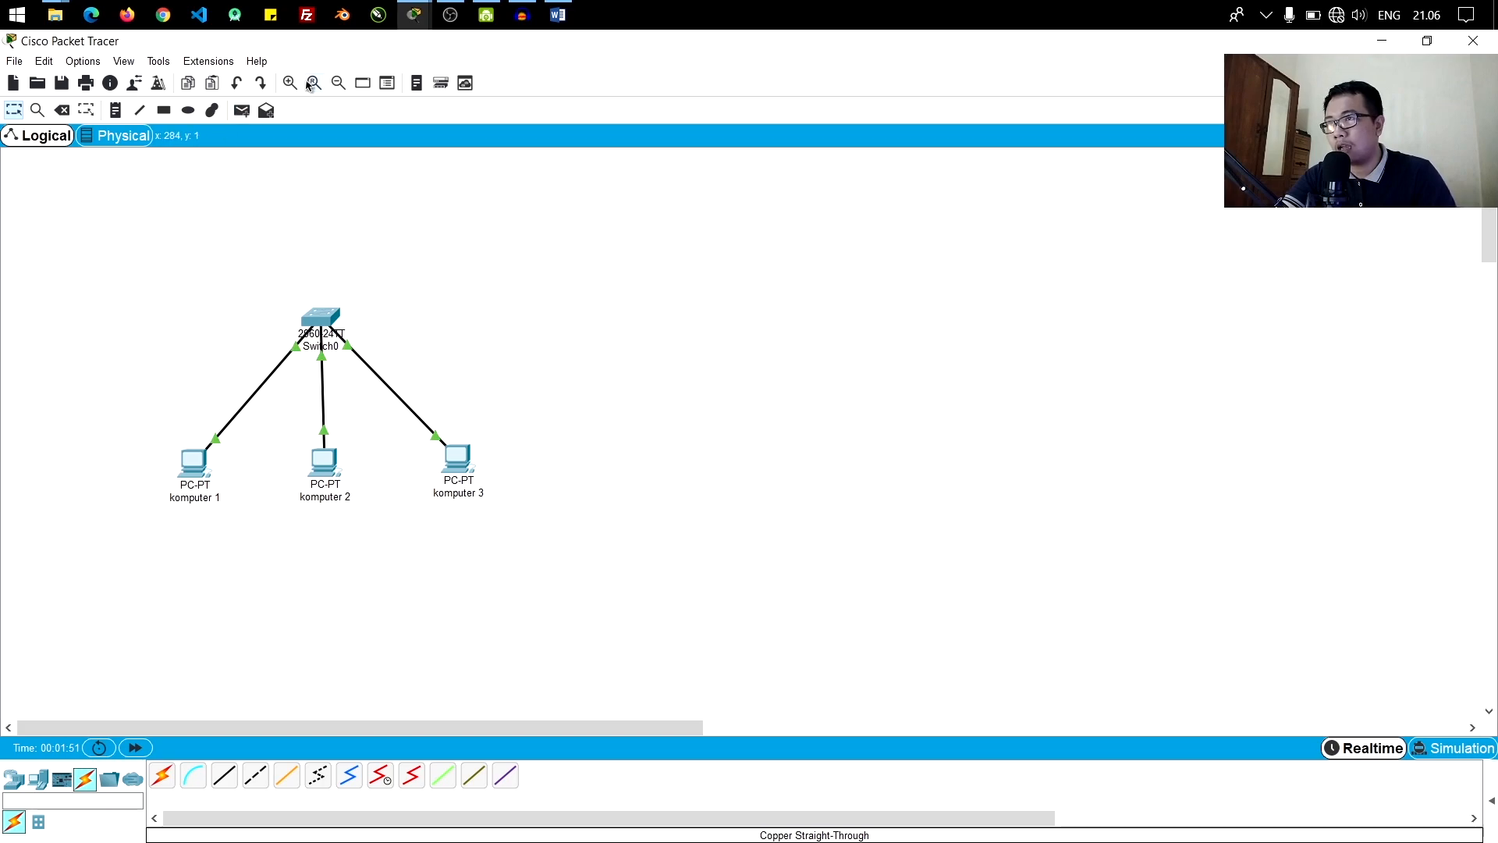
Step: Try to send a simple PDU from komputer 1 to komputer 2, and return to the Select tool
drag(335, 396, 1124, 517)
click(241, 110)
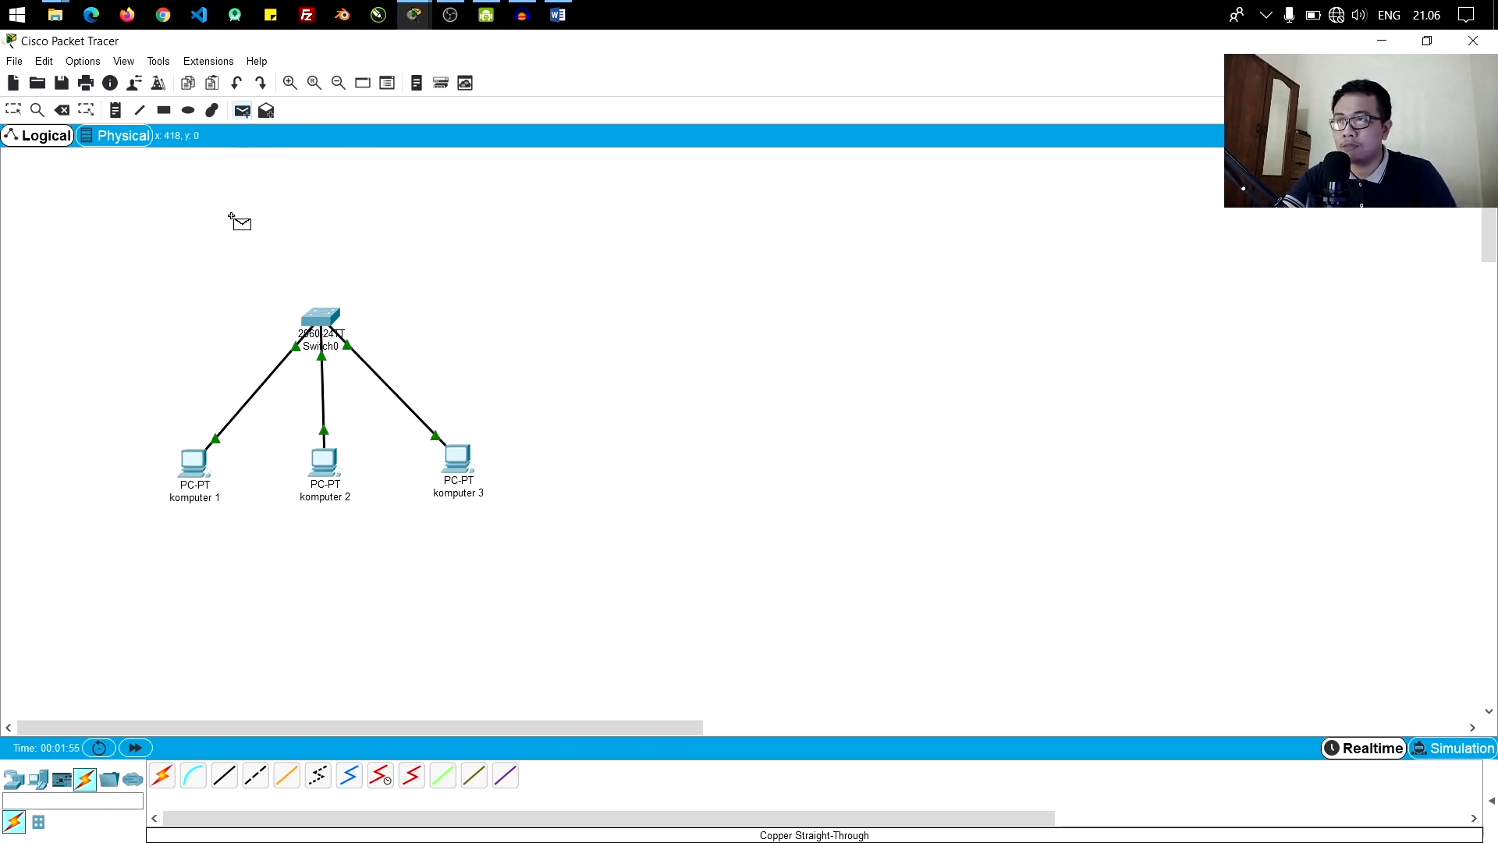
click(199, 463)
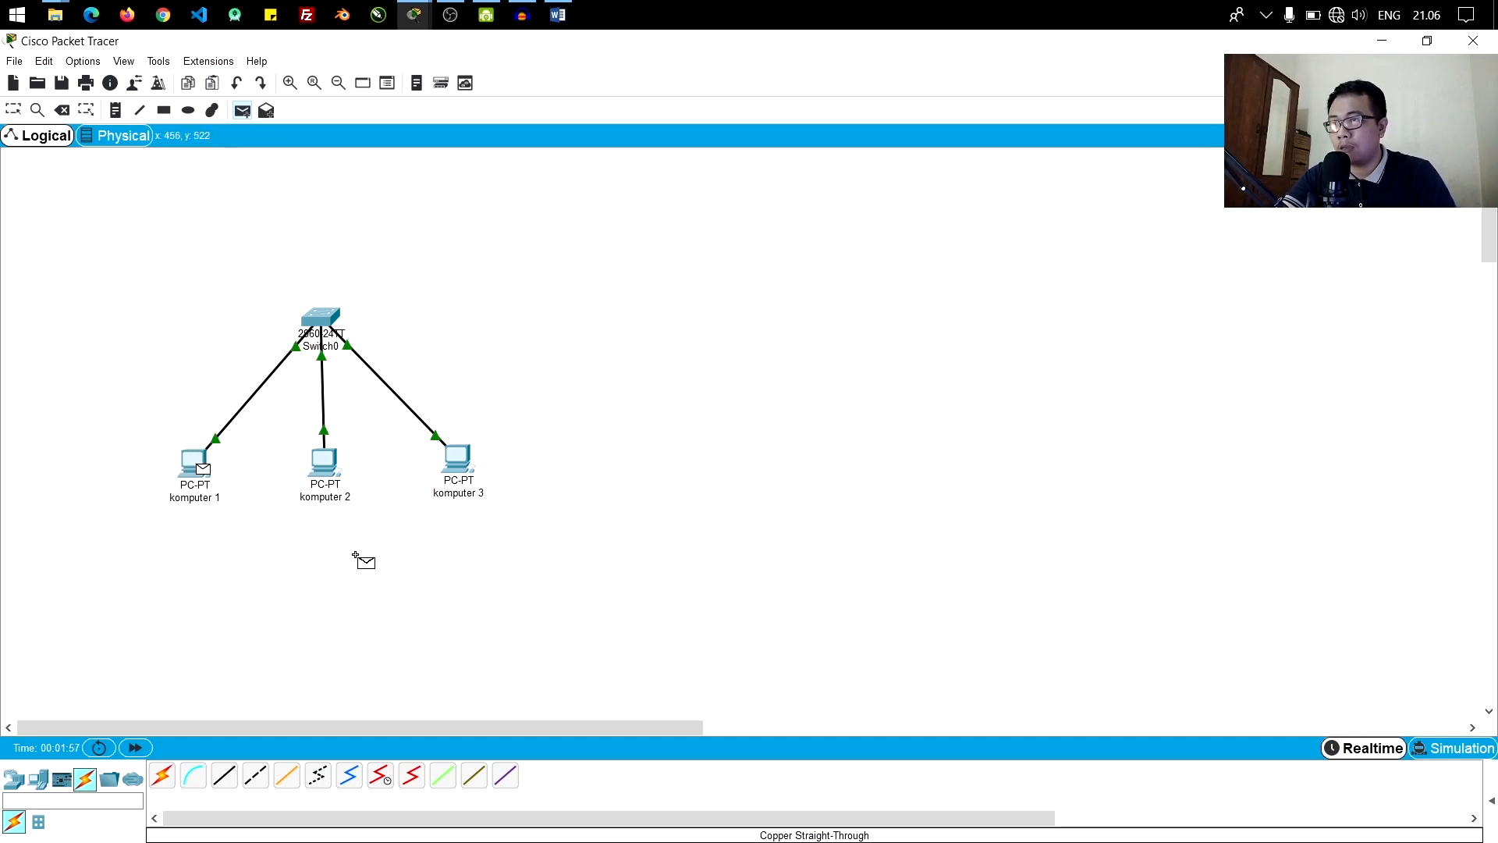
click(327, 467)
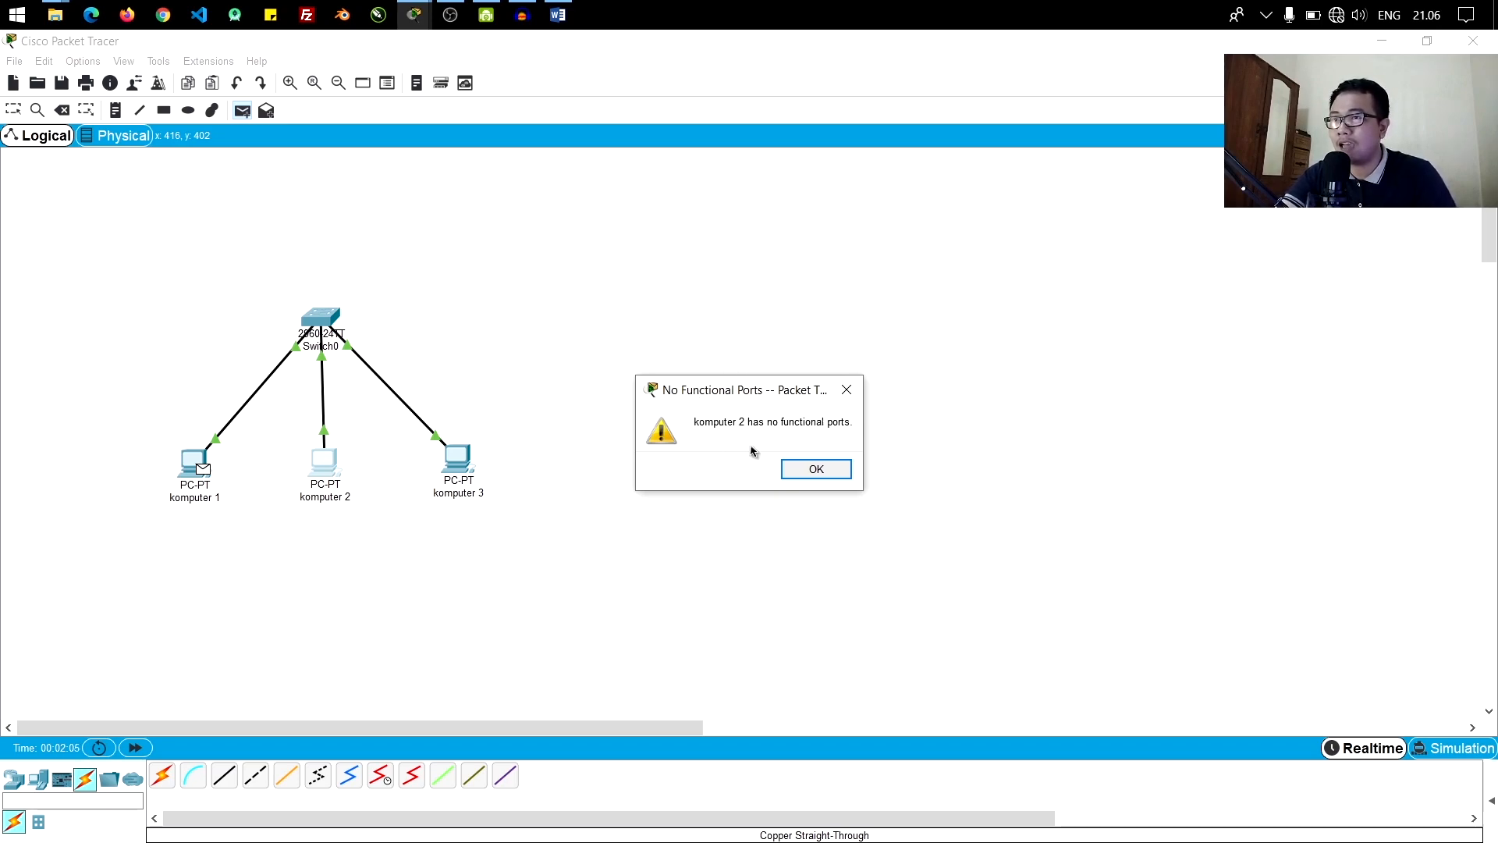
click(853, 394)
click(14, 114)
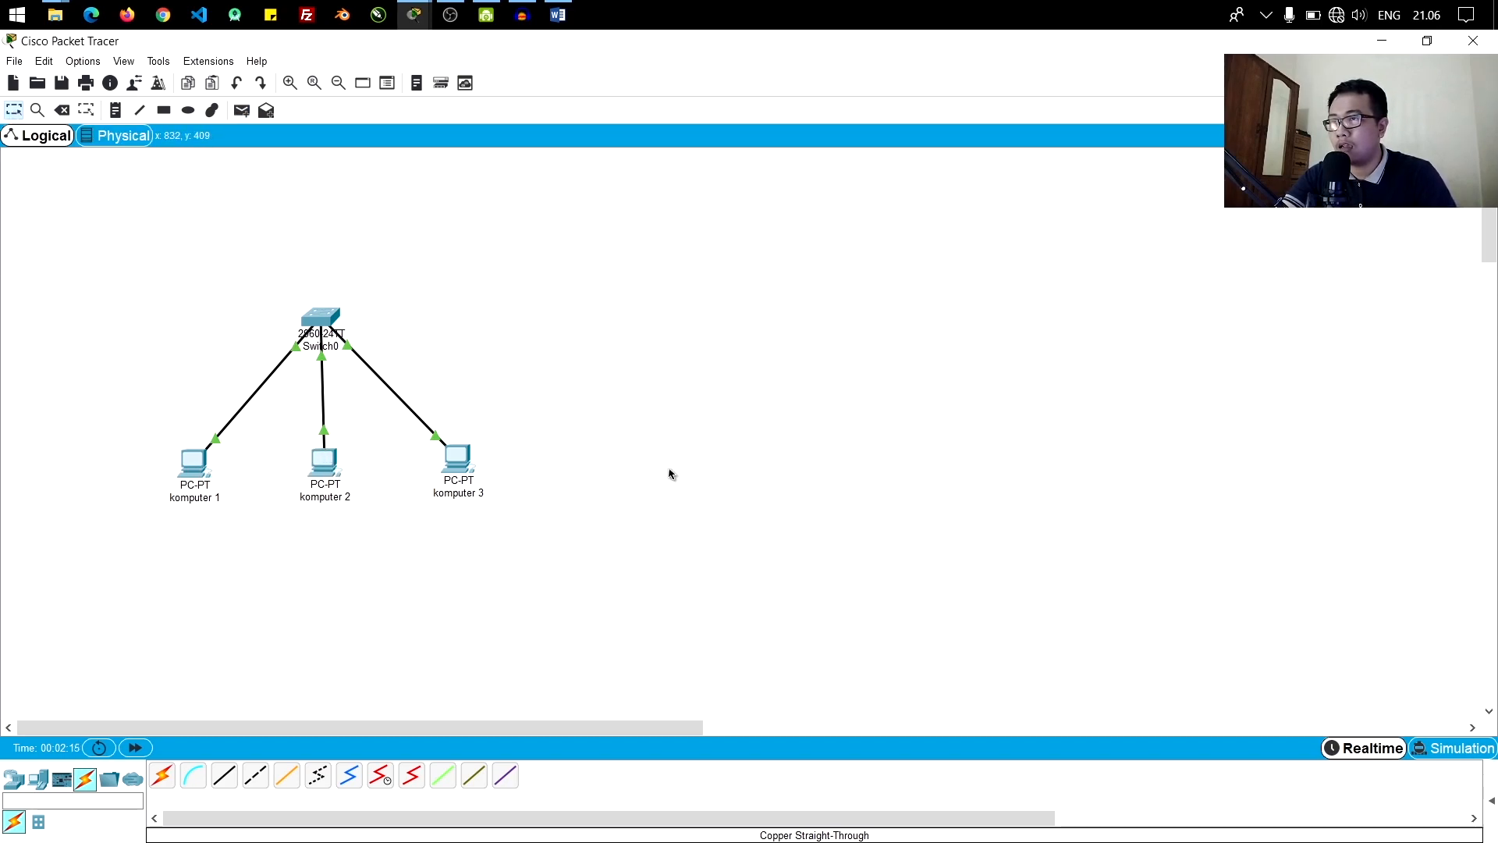
Step: Assign komputer 1 the static IP address 192.168.1.1 with the default subnet mask 255.255.255.0
click(192, 461)
drag(791, 148, 1074, 239)
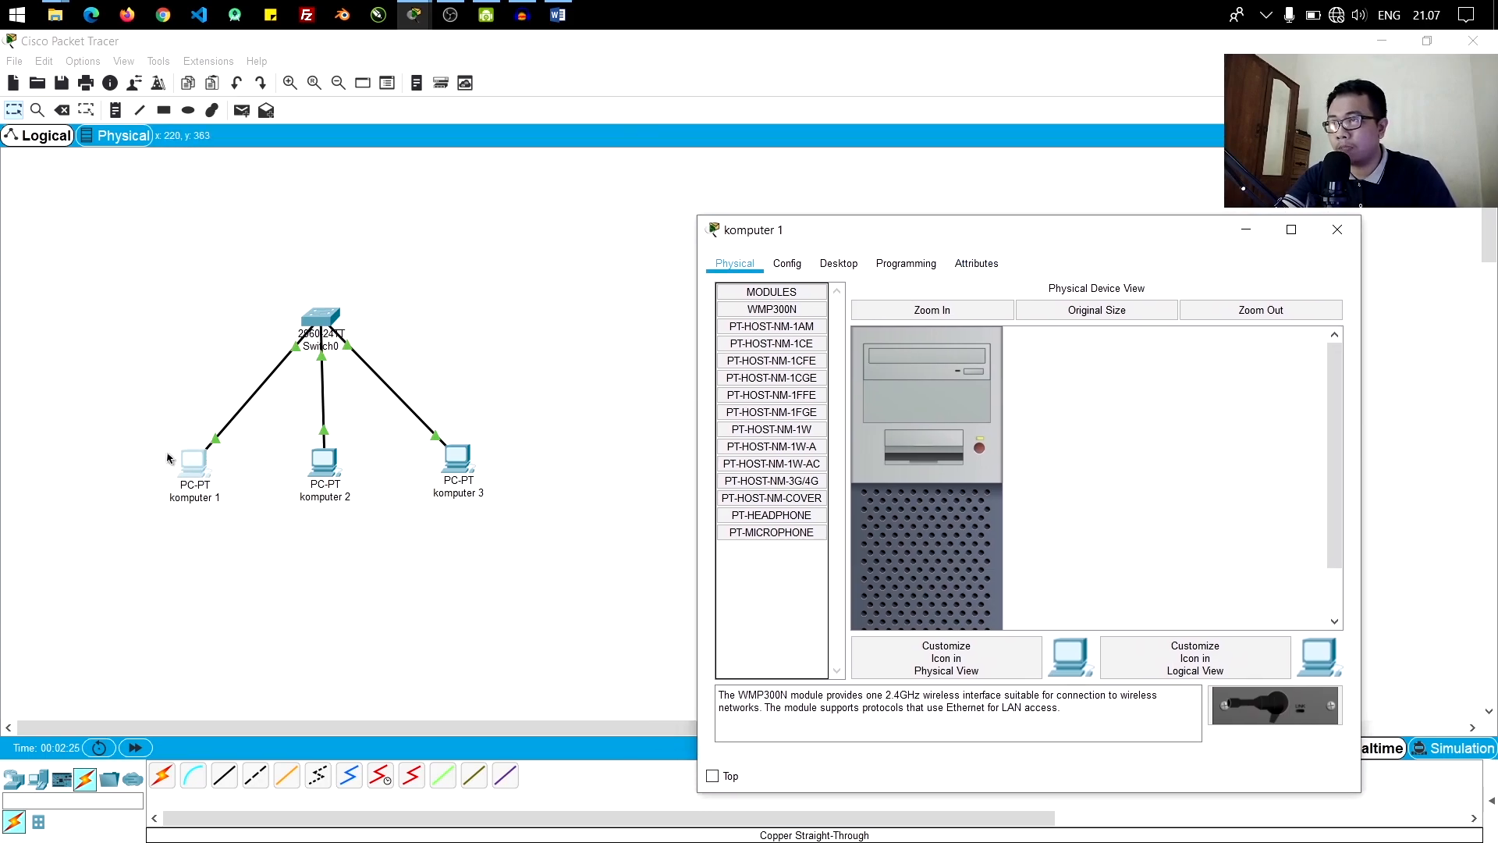
click(839, 263)
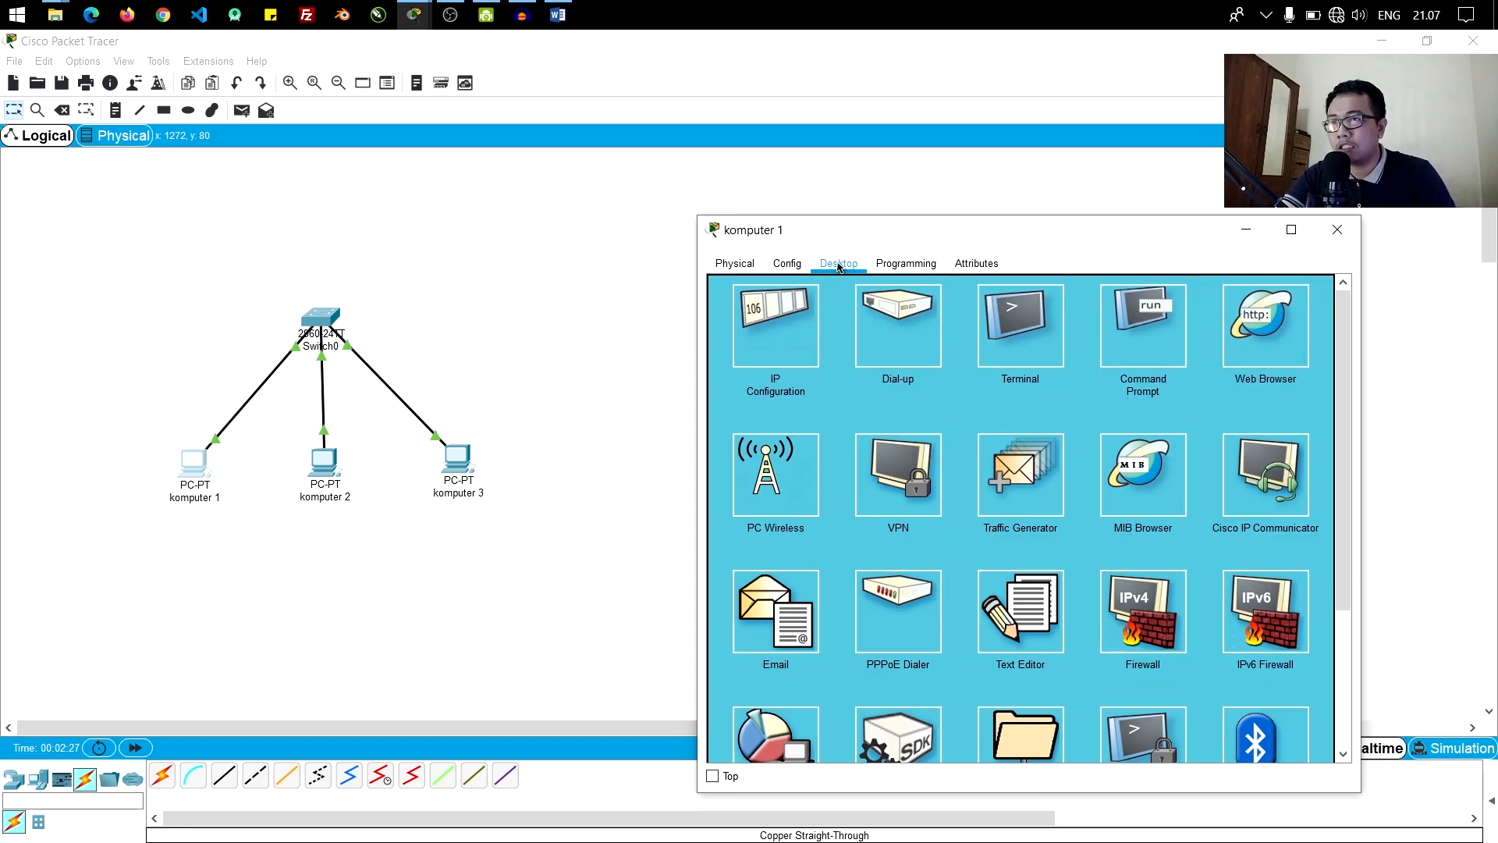
click(785, 315)
click(1003, 378)
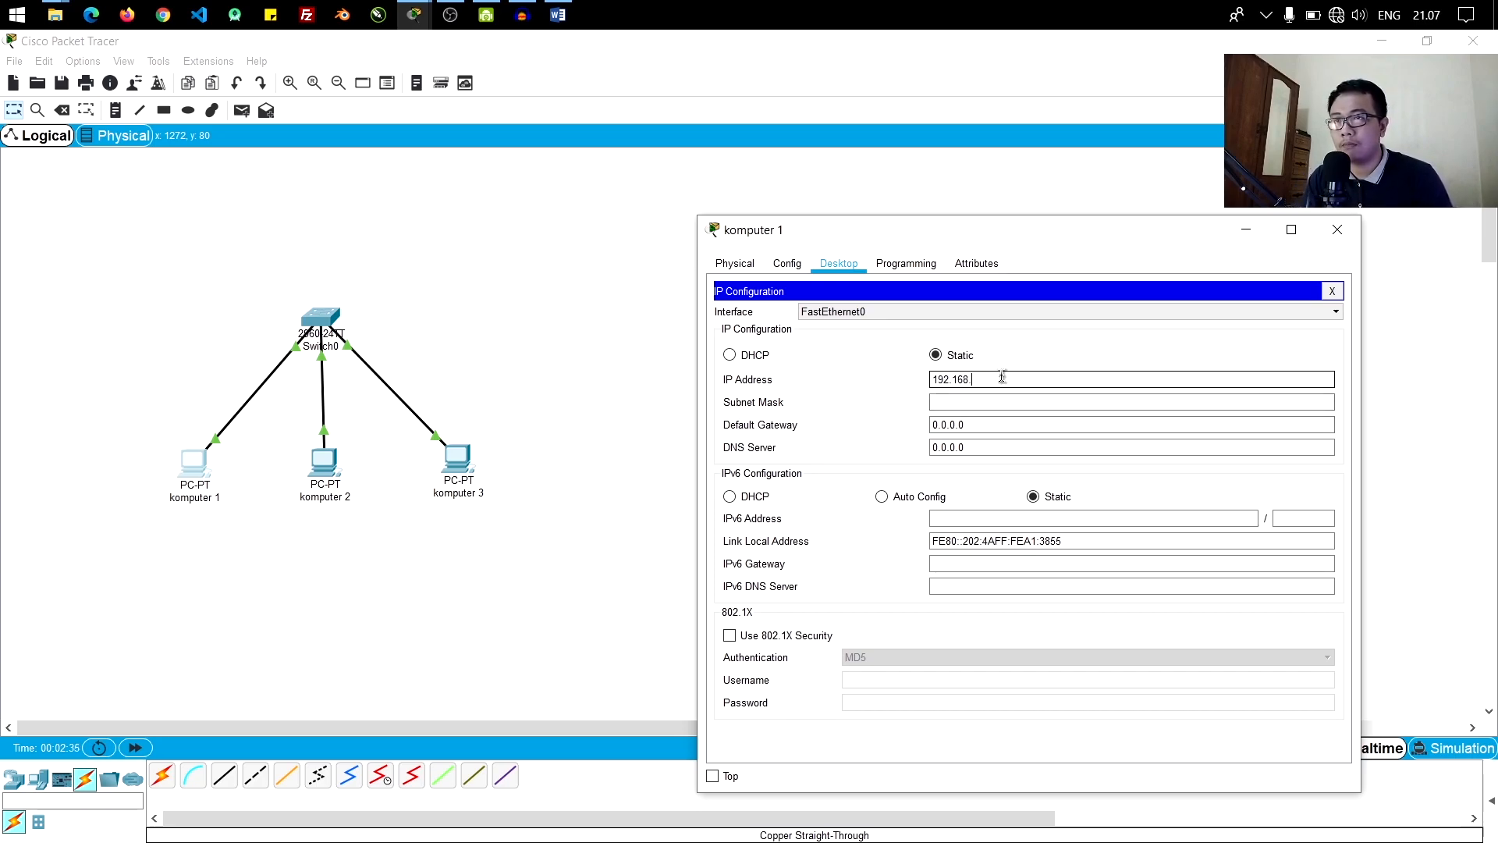
text(192.168.1.1)
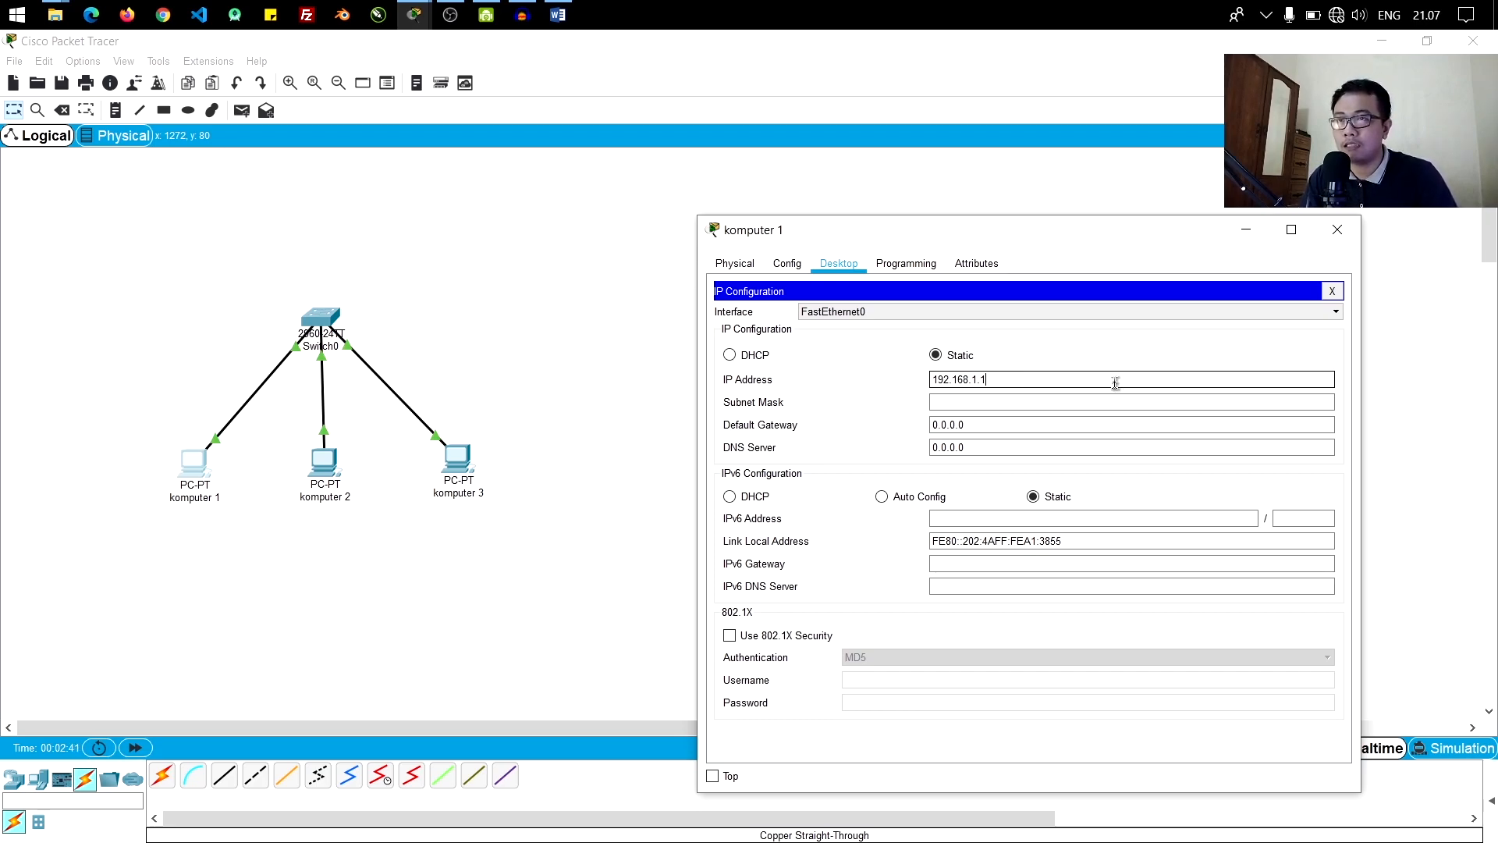
key(Tab)
click(1160, 343)
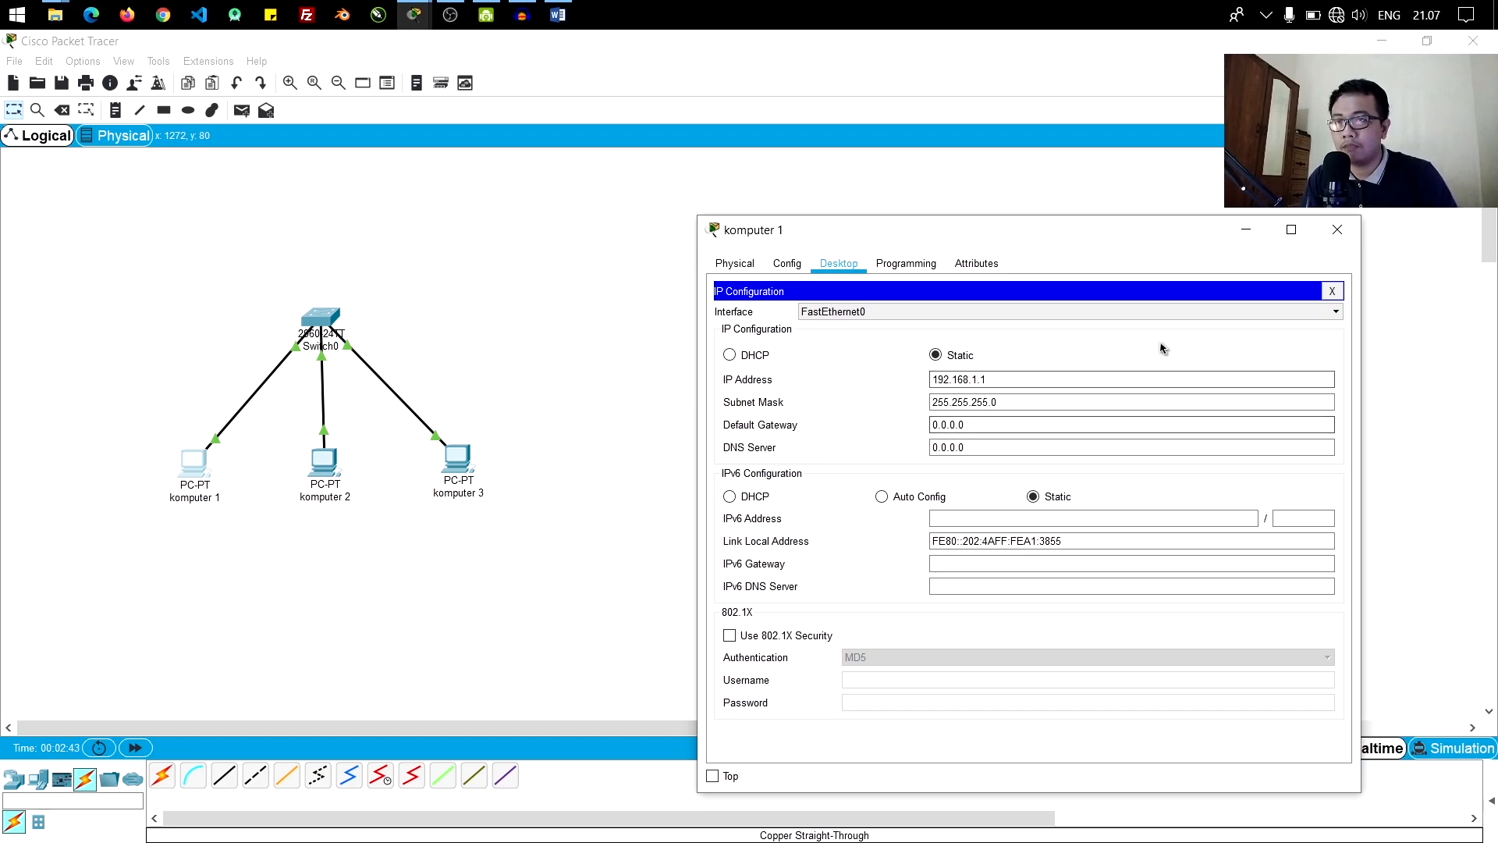
Step: Assign komputer 2 the static IP address 192.168.1.2 with the default subnet mask 255.255.255.0
click(319, 502)
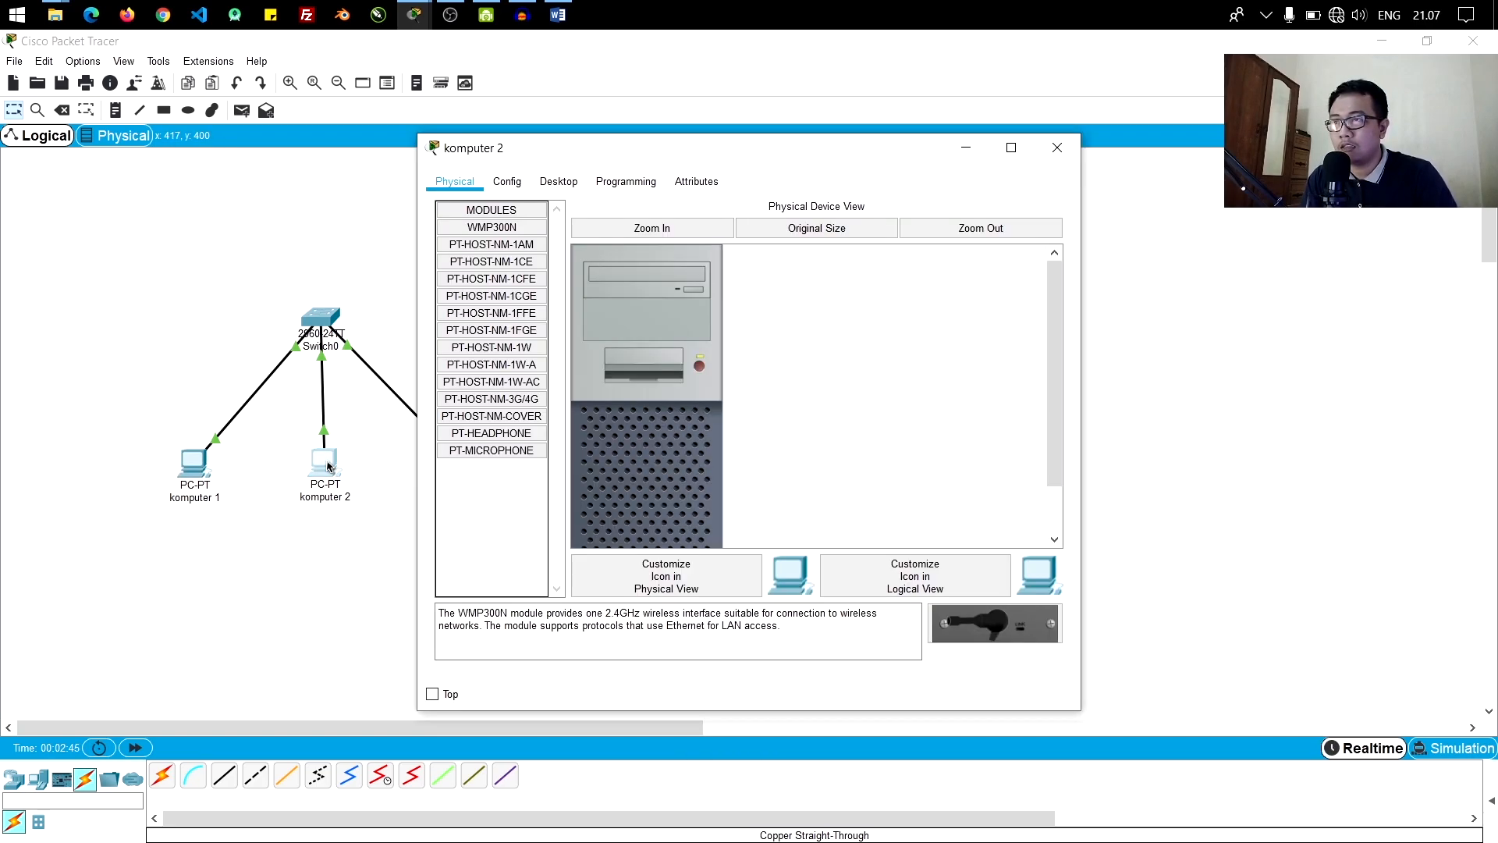
drag(698, 148, 1053, 208)
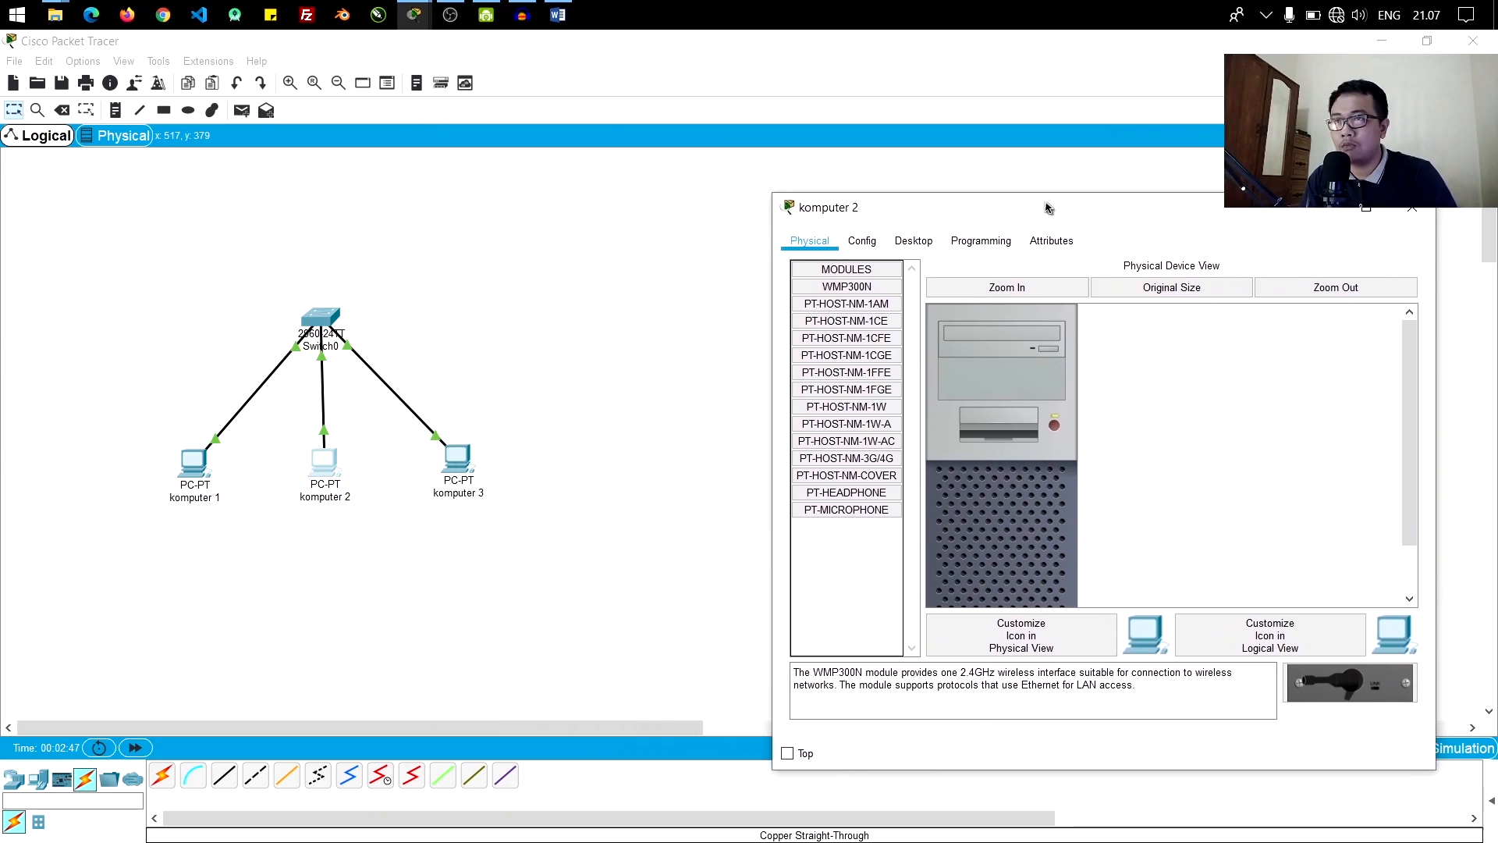
click(914, 240)
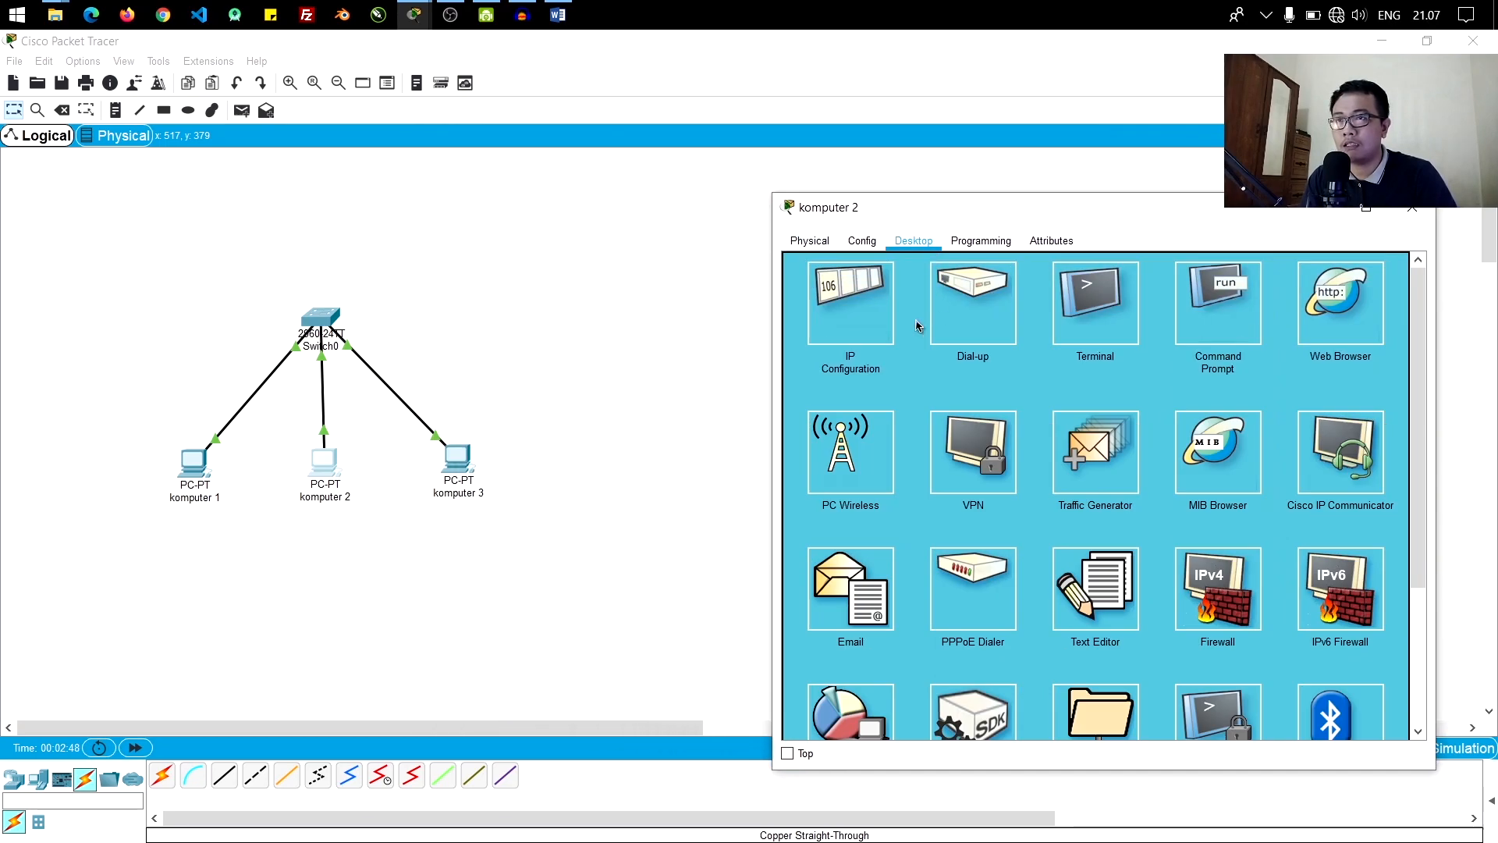
click(865, 324)
click(1082, 356)
text(192.168.1.2)
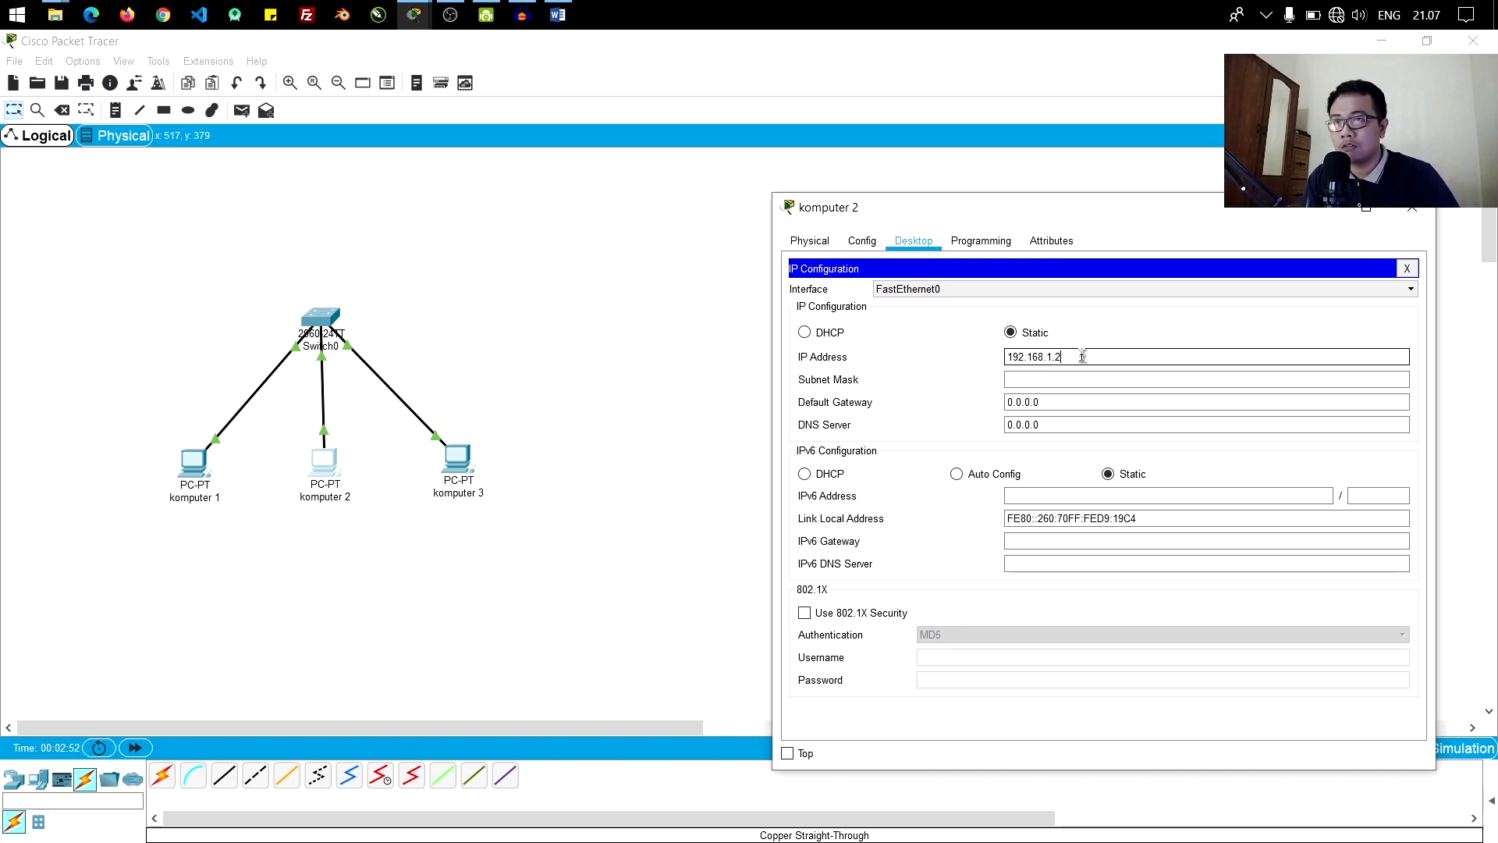
key(Tab)
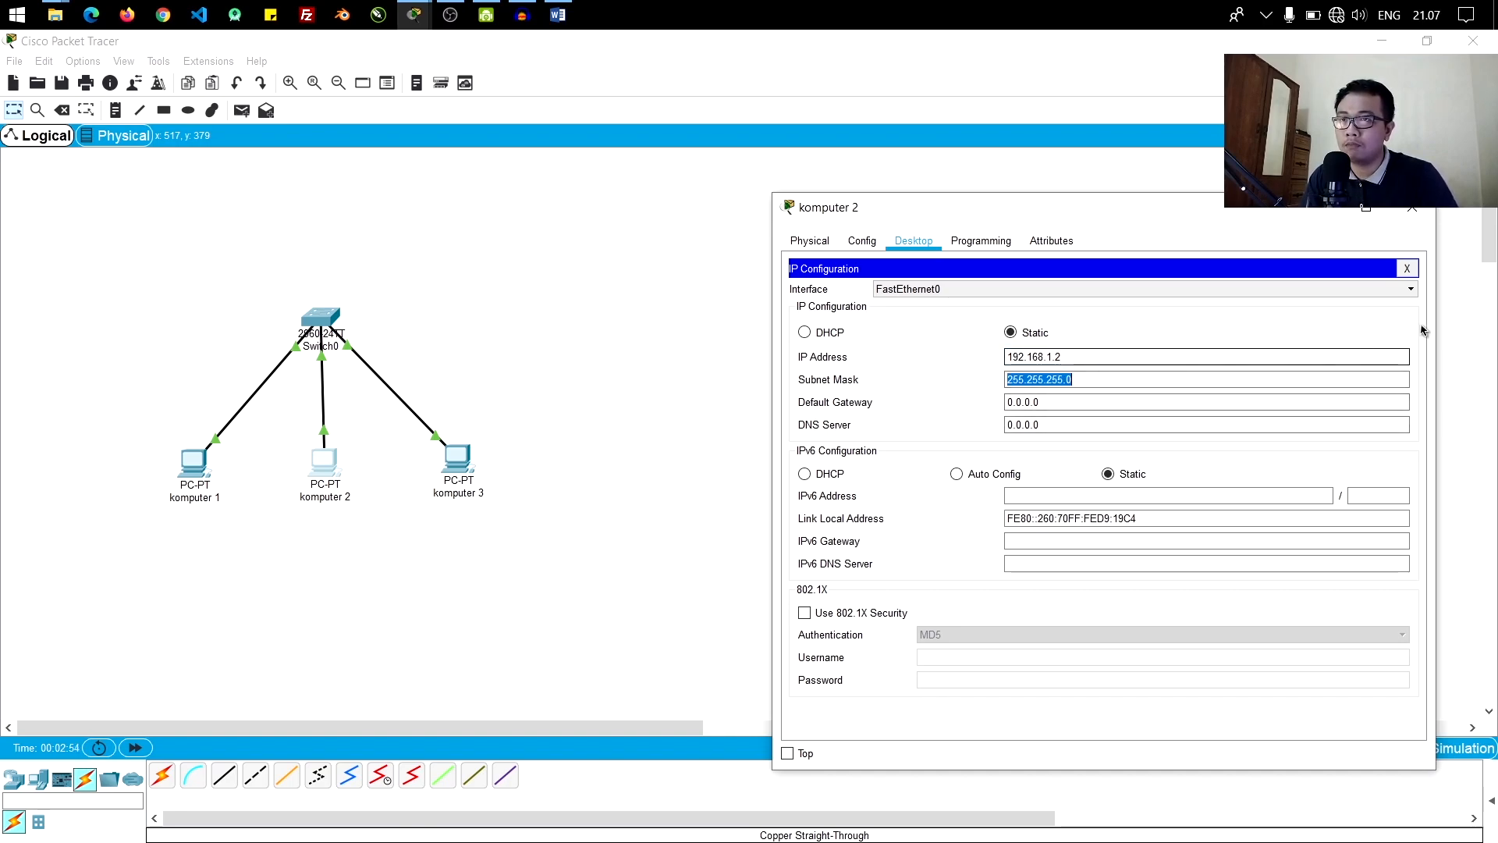
click(1412, 209)
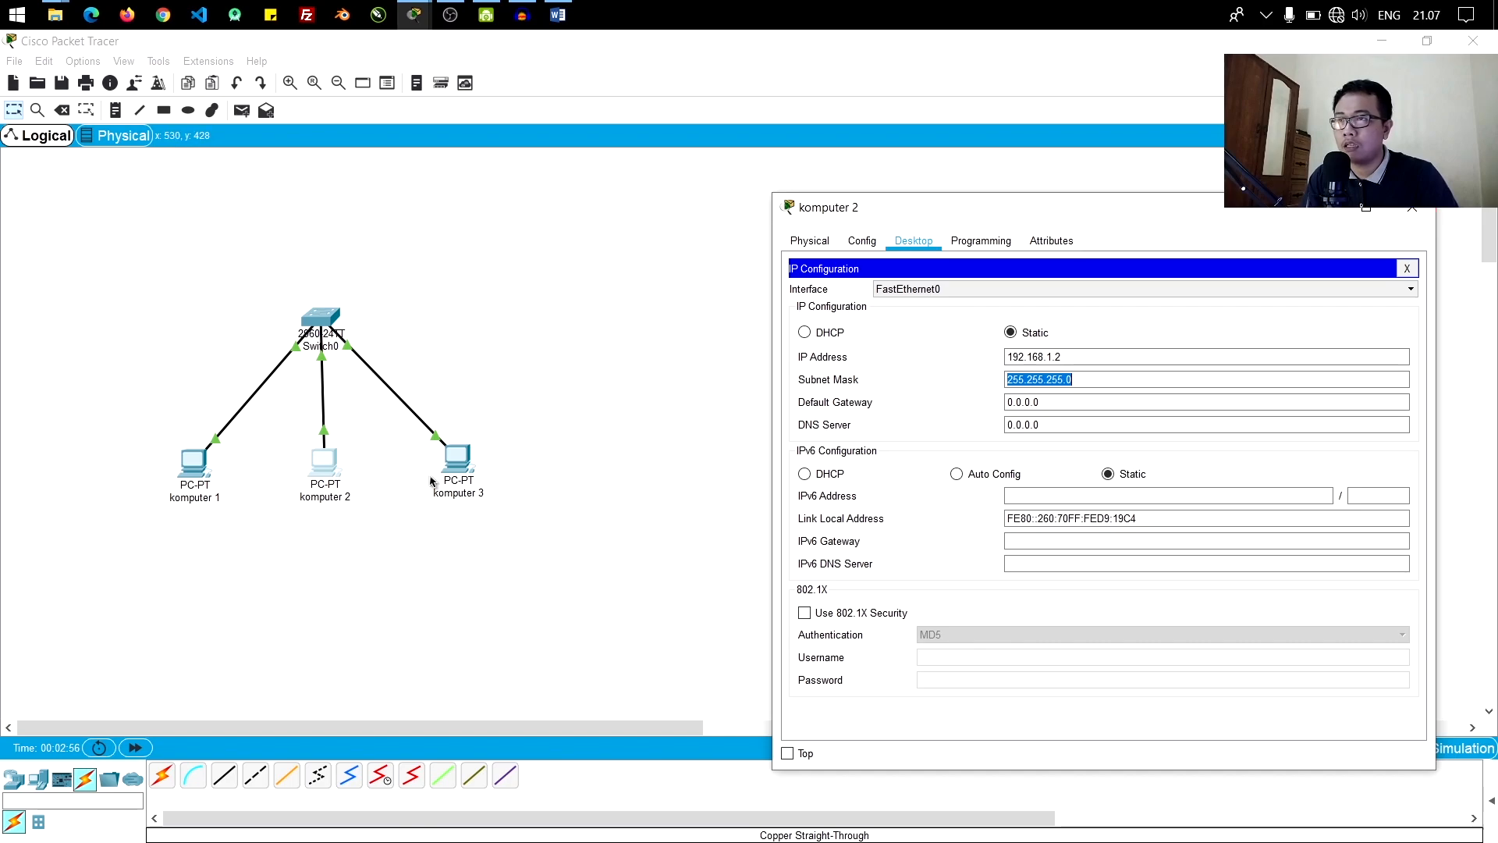
Step: Try to assign komputer 3 the same static IP address as komputer 2, 192.168.1.2
click(457, 462)
click(559, 181)
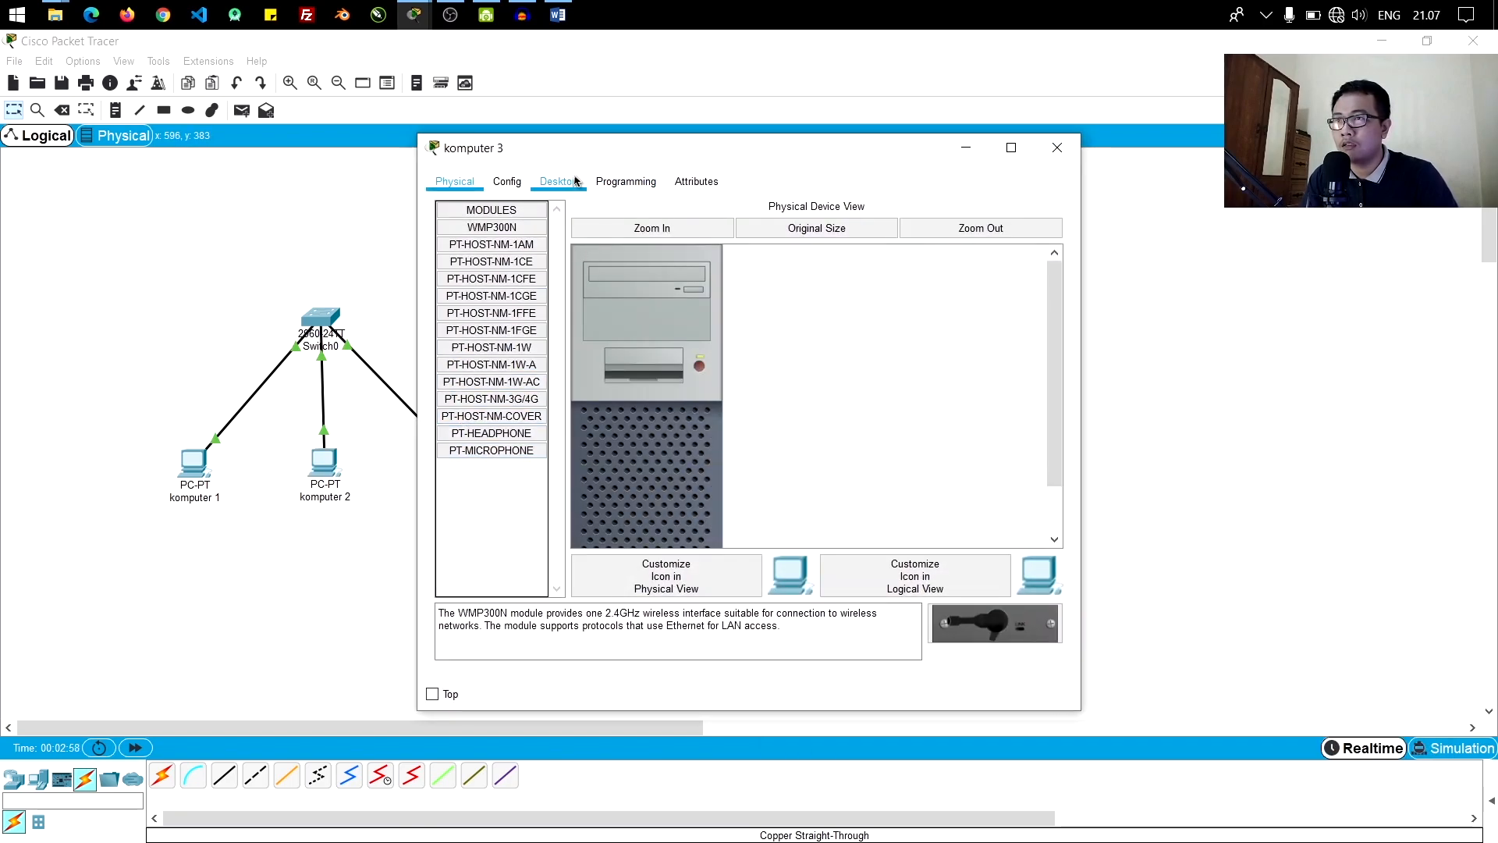
click(483, 258)
click(753, 297)
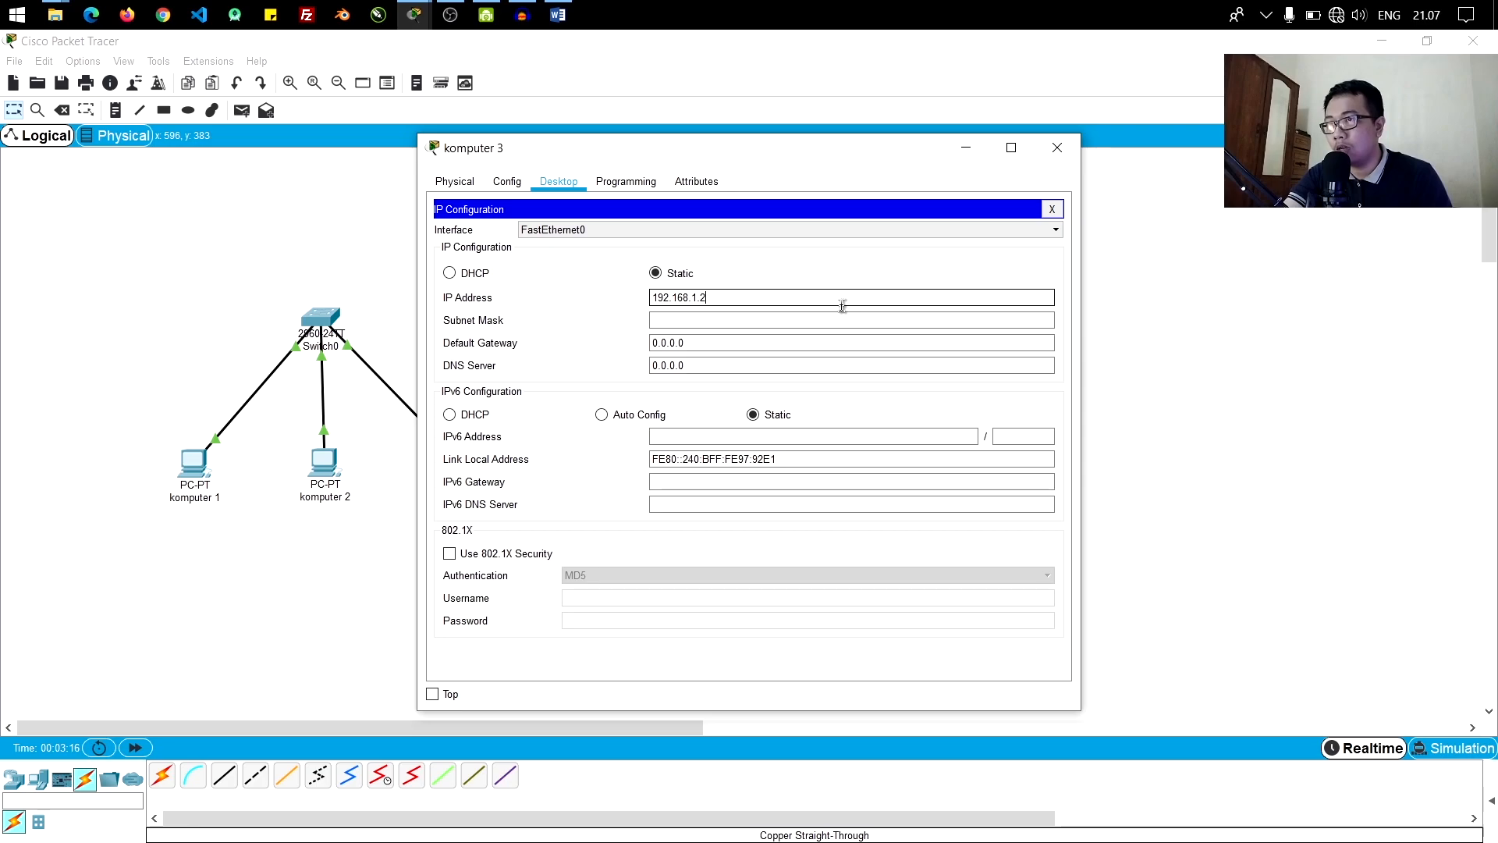
key(Tab)
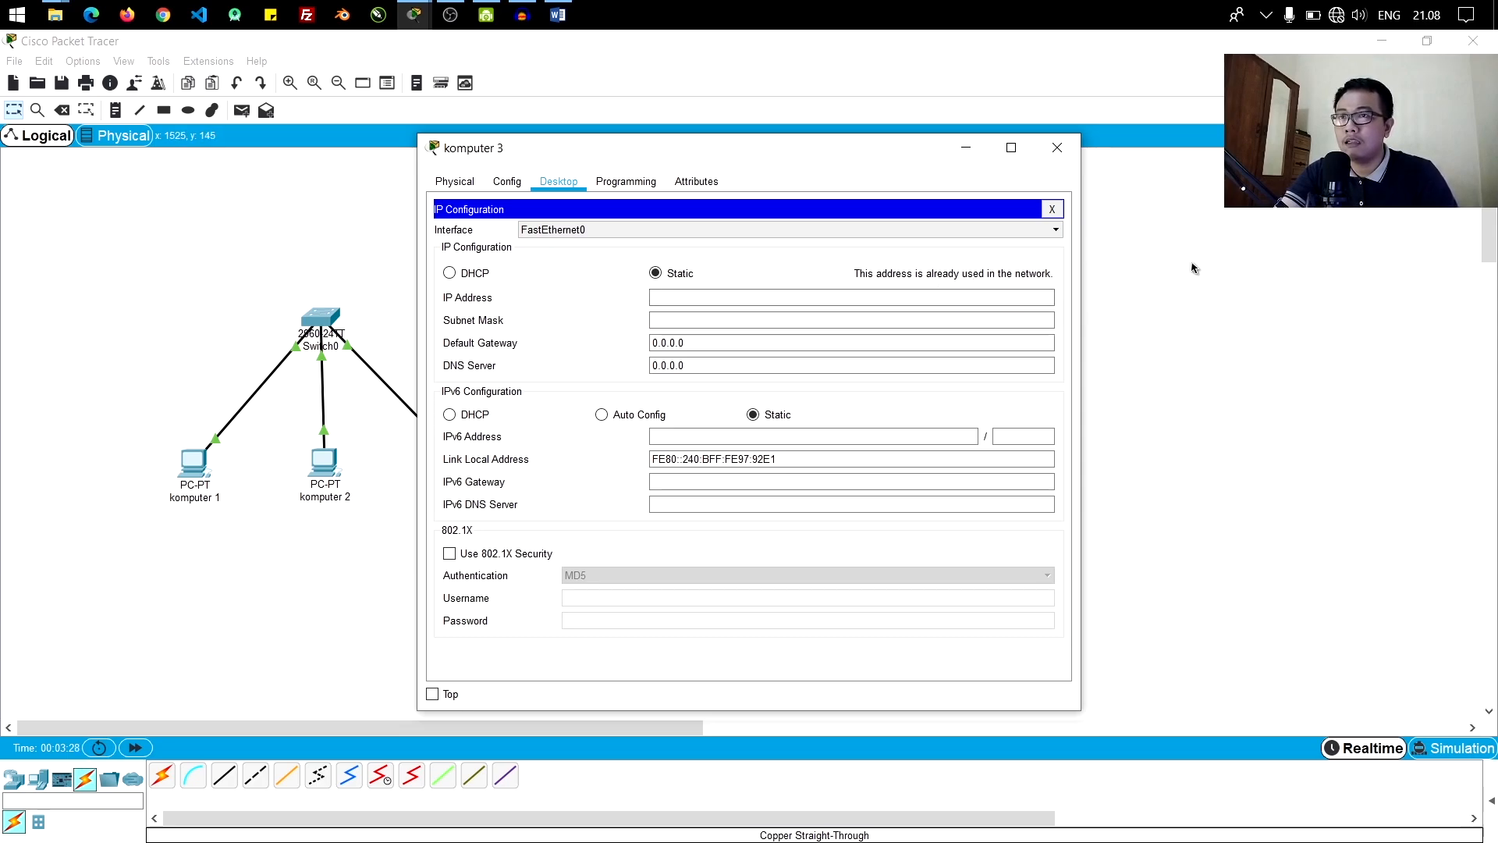
Step: Assign komputer 3 the static IP address 192.168.1.3 with the default subnet mask 255.255.255.0
click(763, 297)
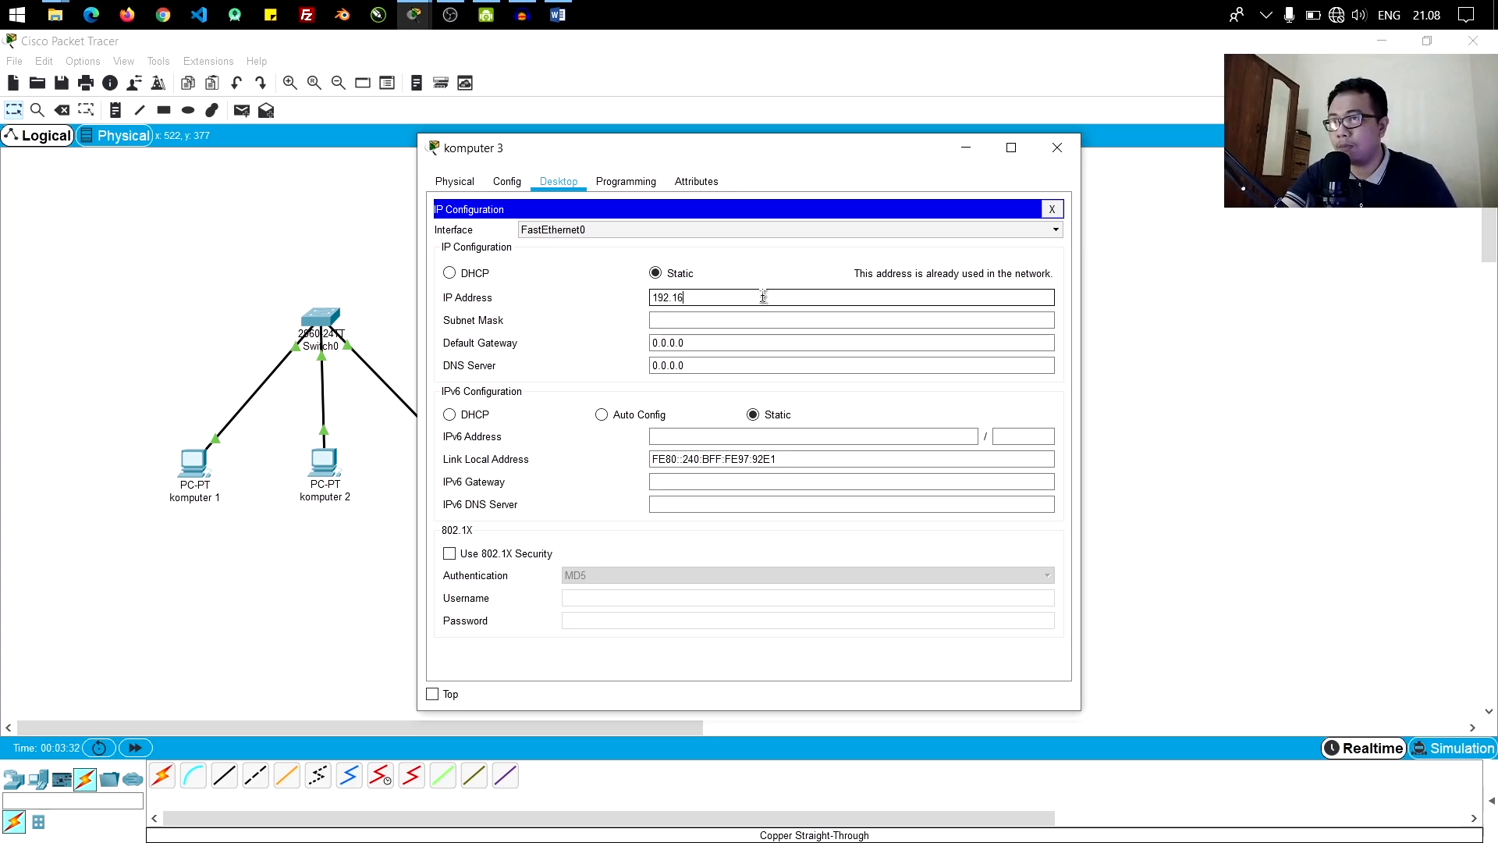
text(192.168.1.3)
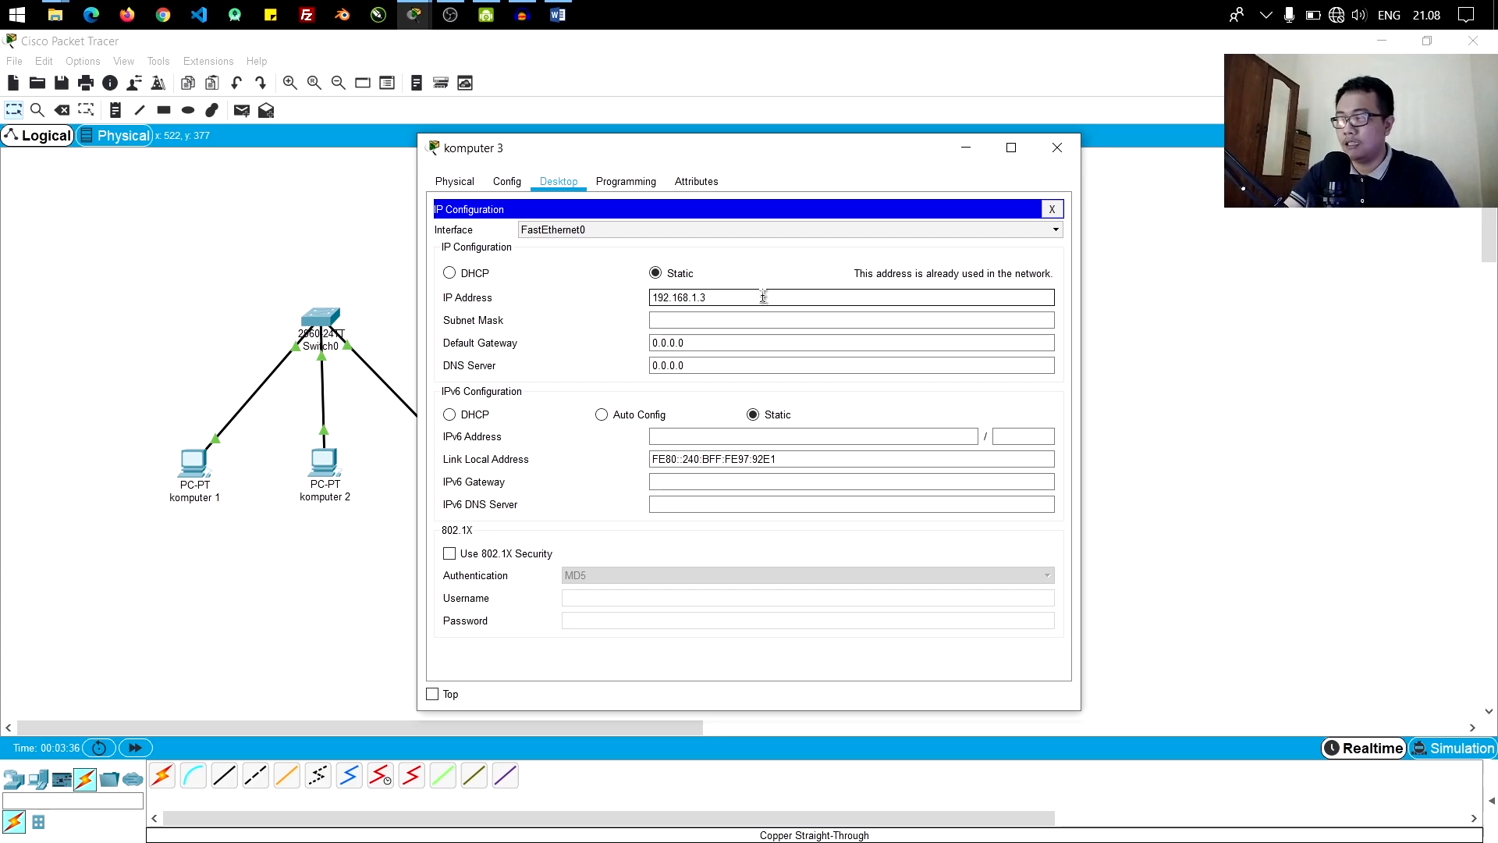
key(Tab)
click(813, 325)
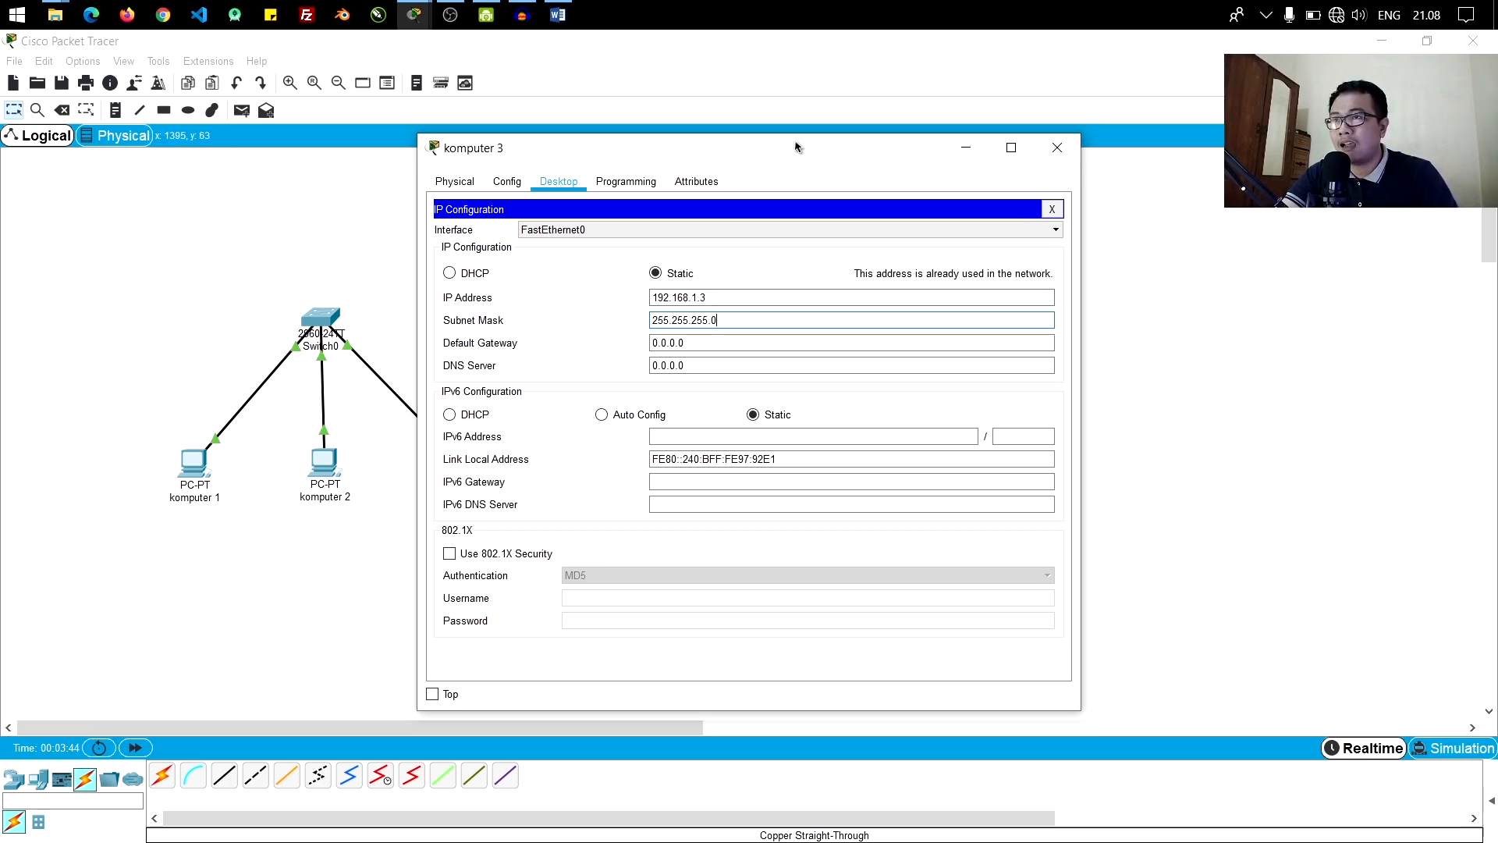
Step: Bring up the configuration windows of komputer 1, komputer 2 and komputer 3 and arrange them so all three can be seen
drag(779, 152, 1166, 177)
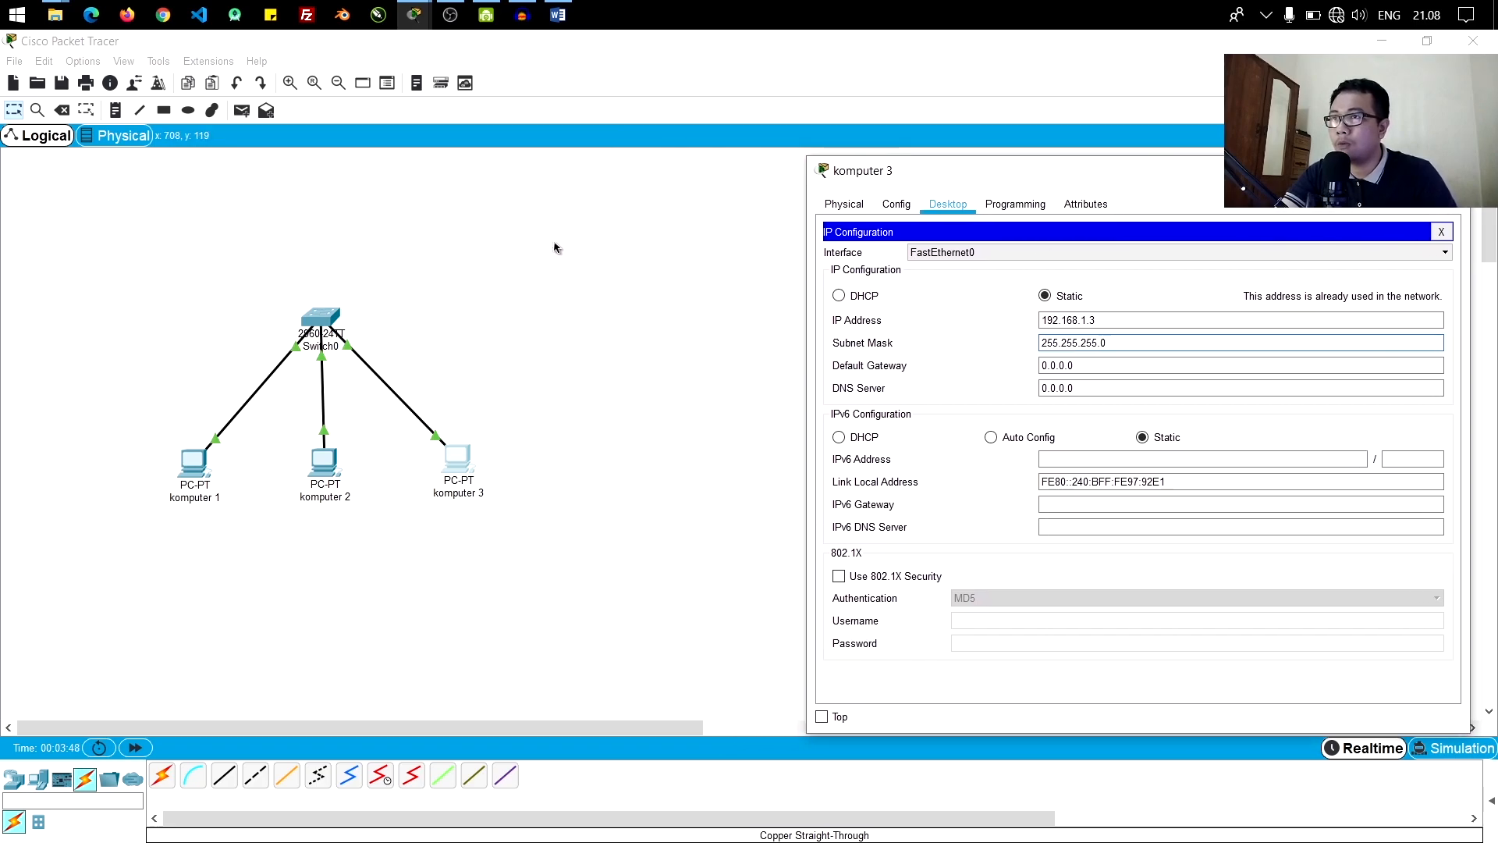
click(427, 14)
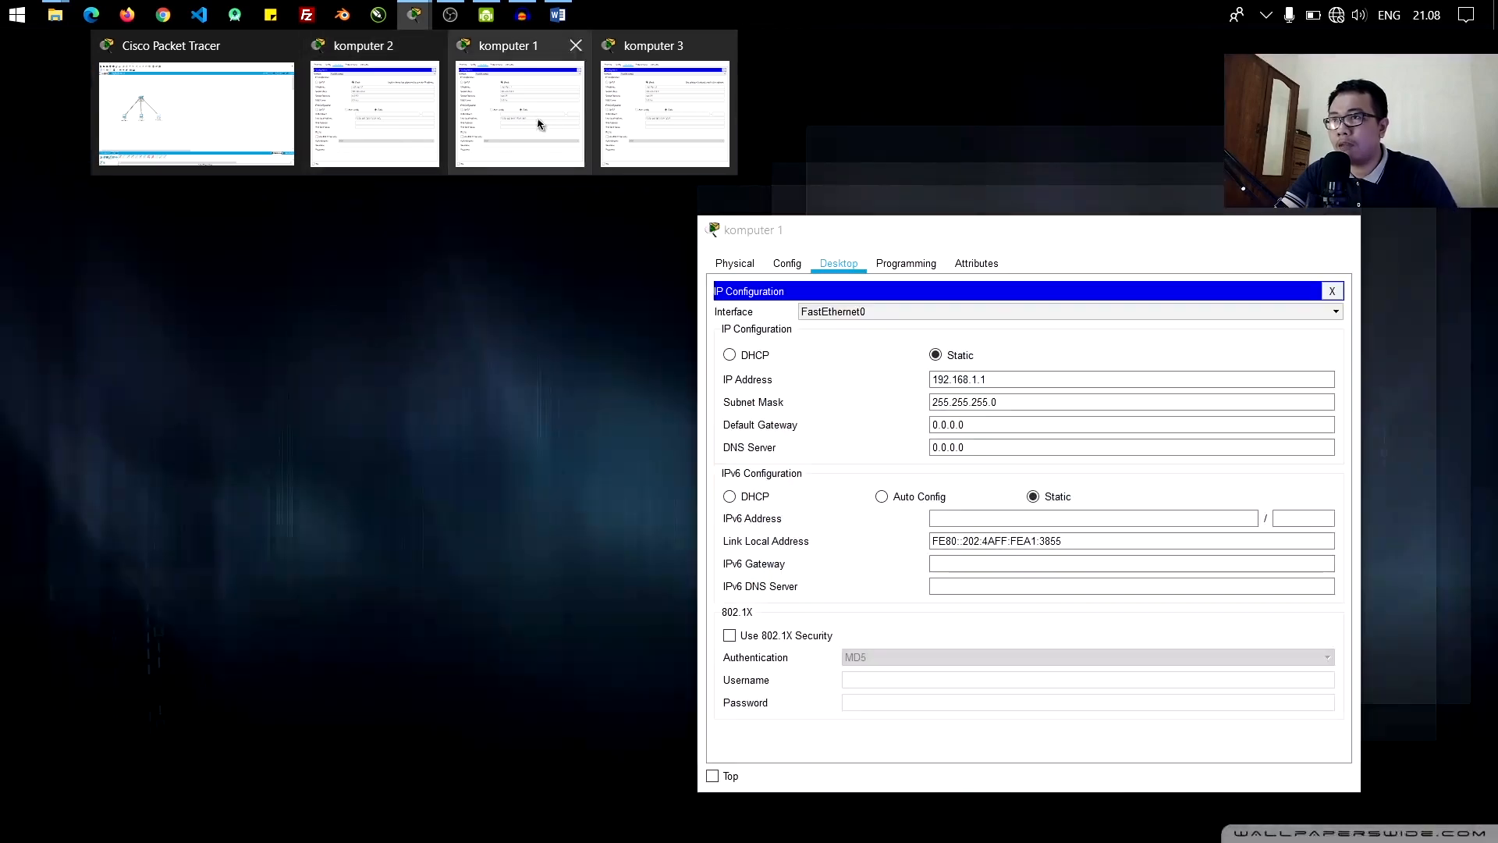
click(539, 124)
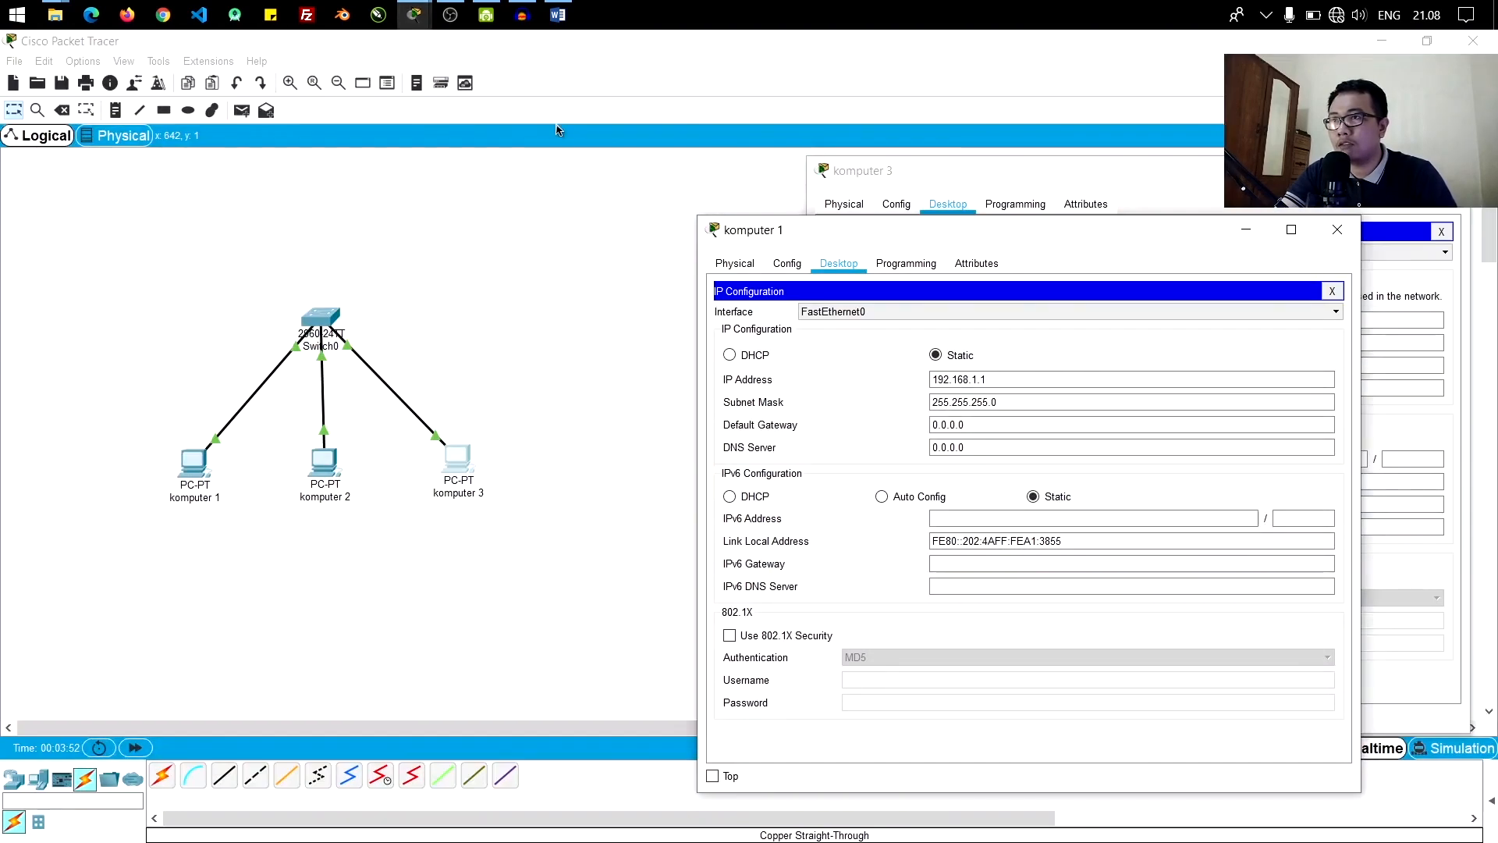
drag(430, 195, 371, 183)
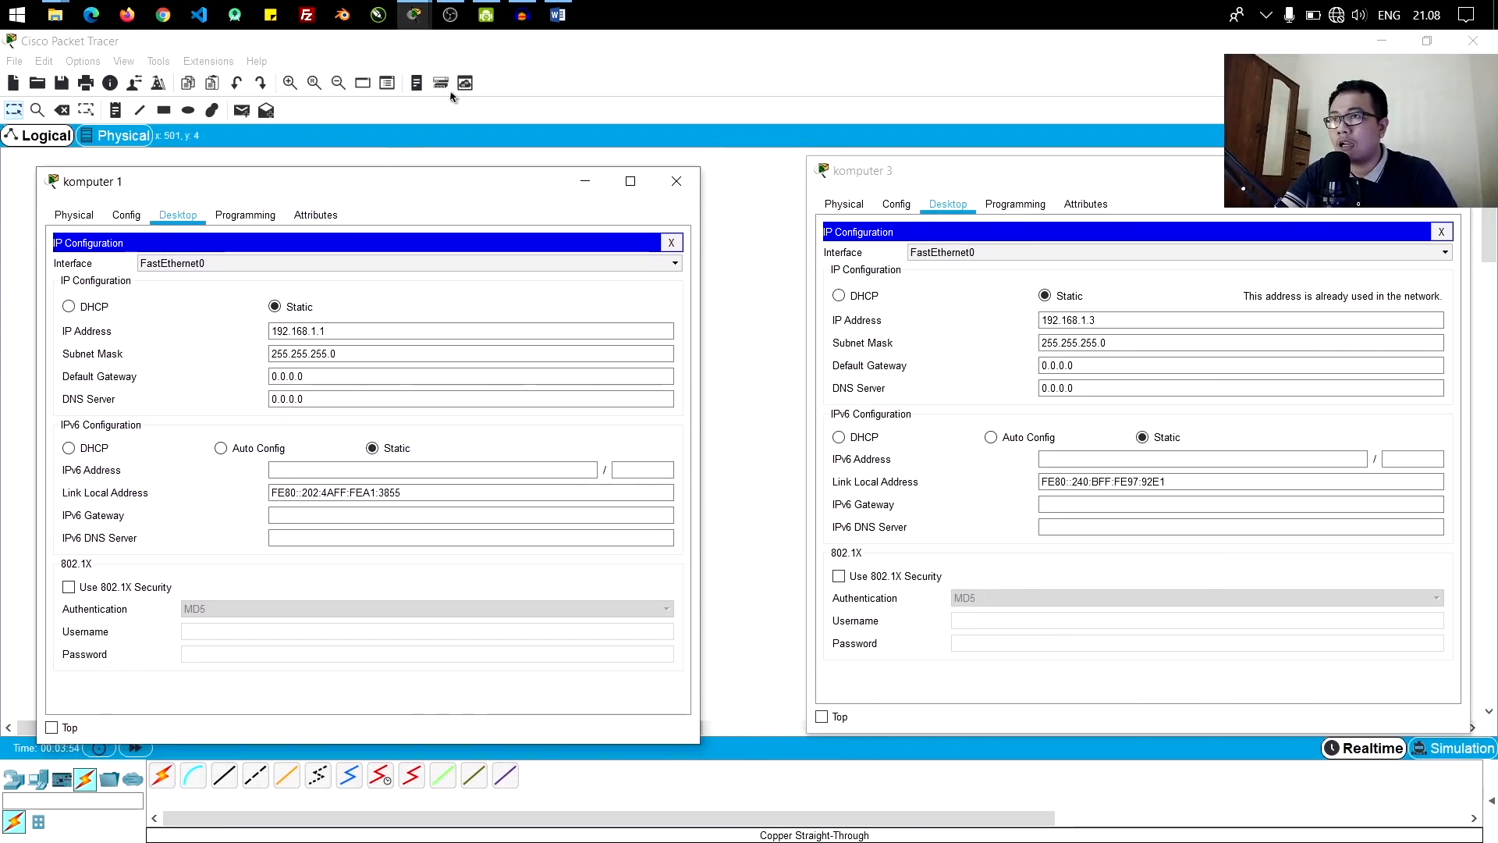
click(557, 14)
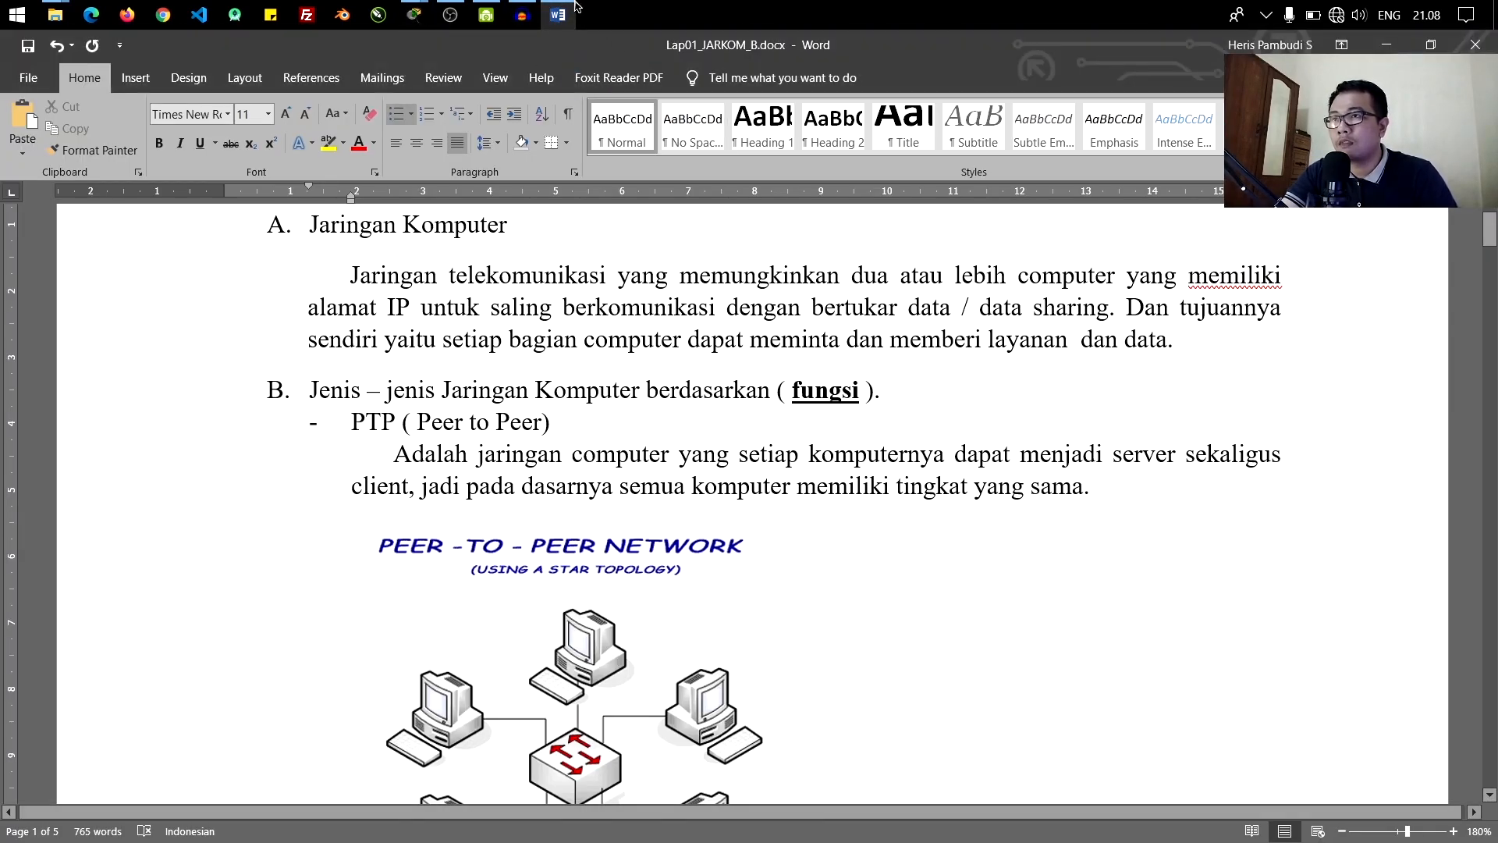
click(414, 14)
mouse_move(413, 14)
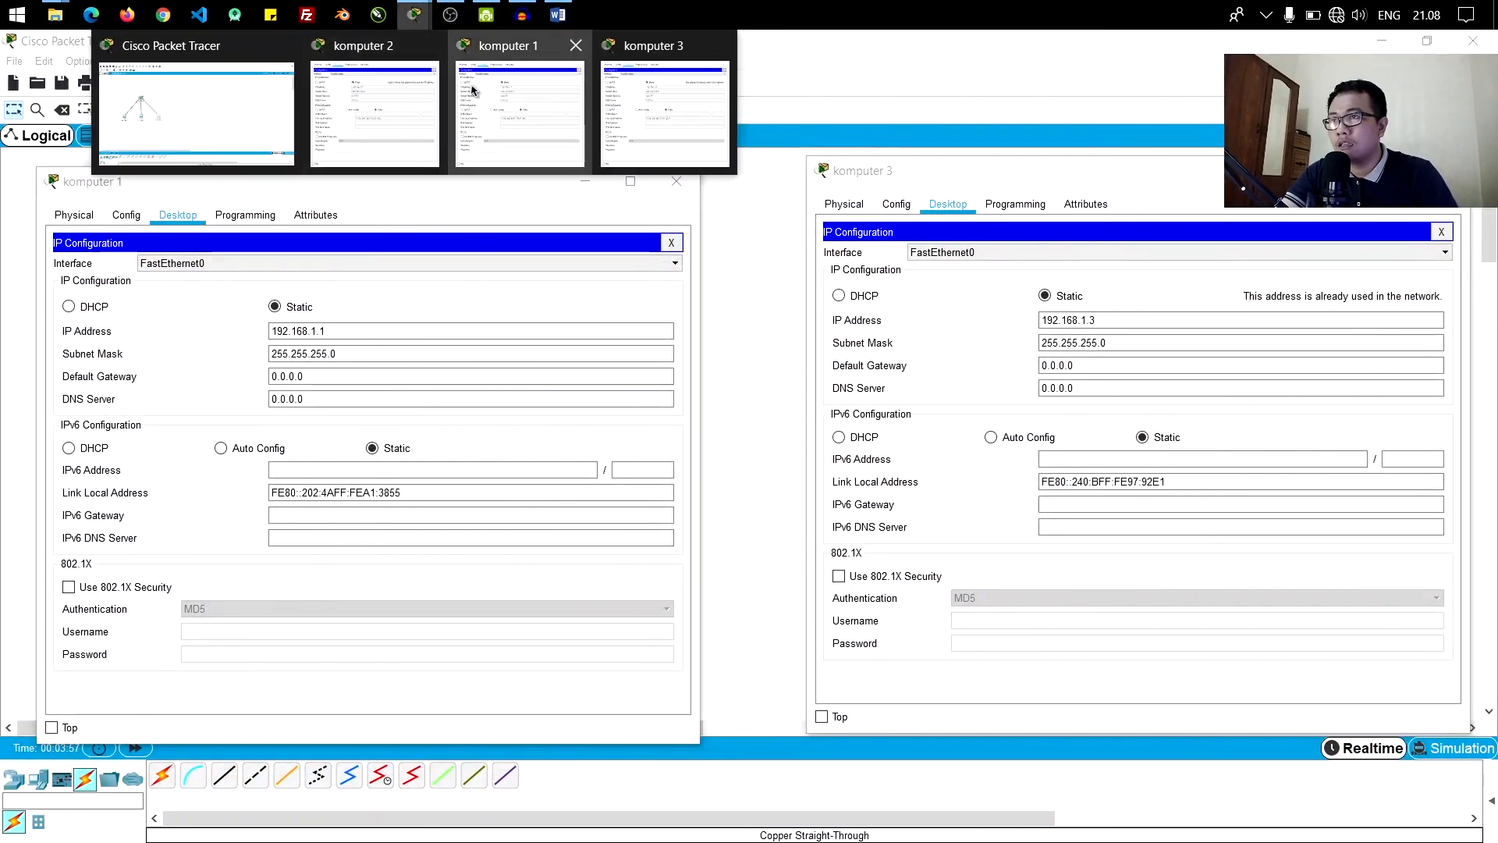
click(375, 114)
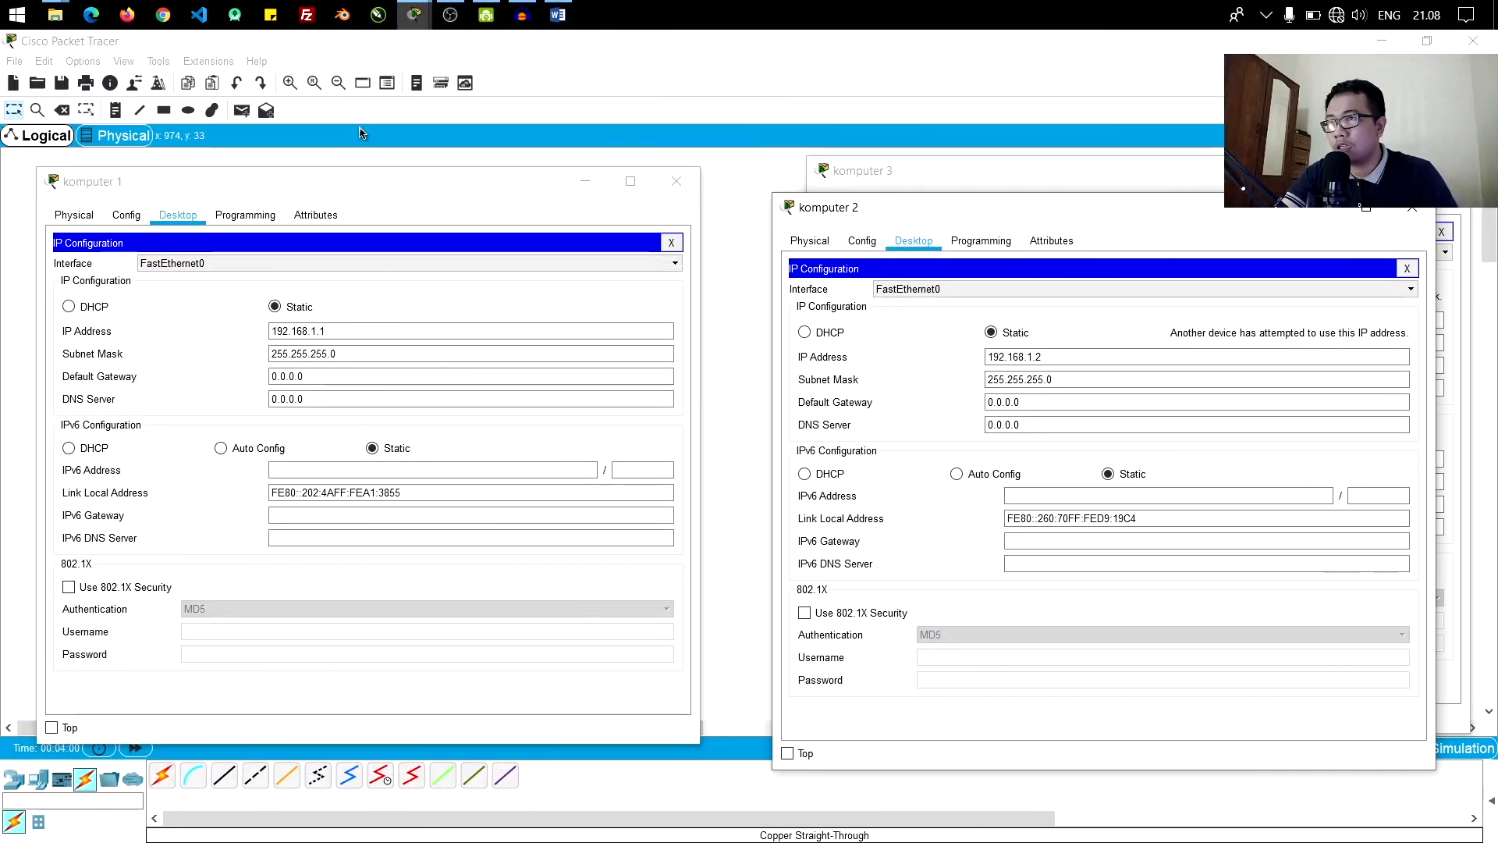
drag(1034, 174, 699, 309)
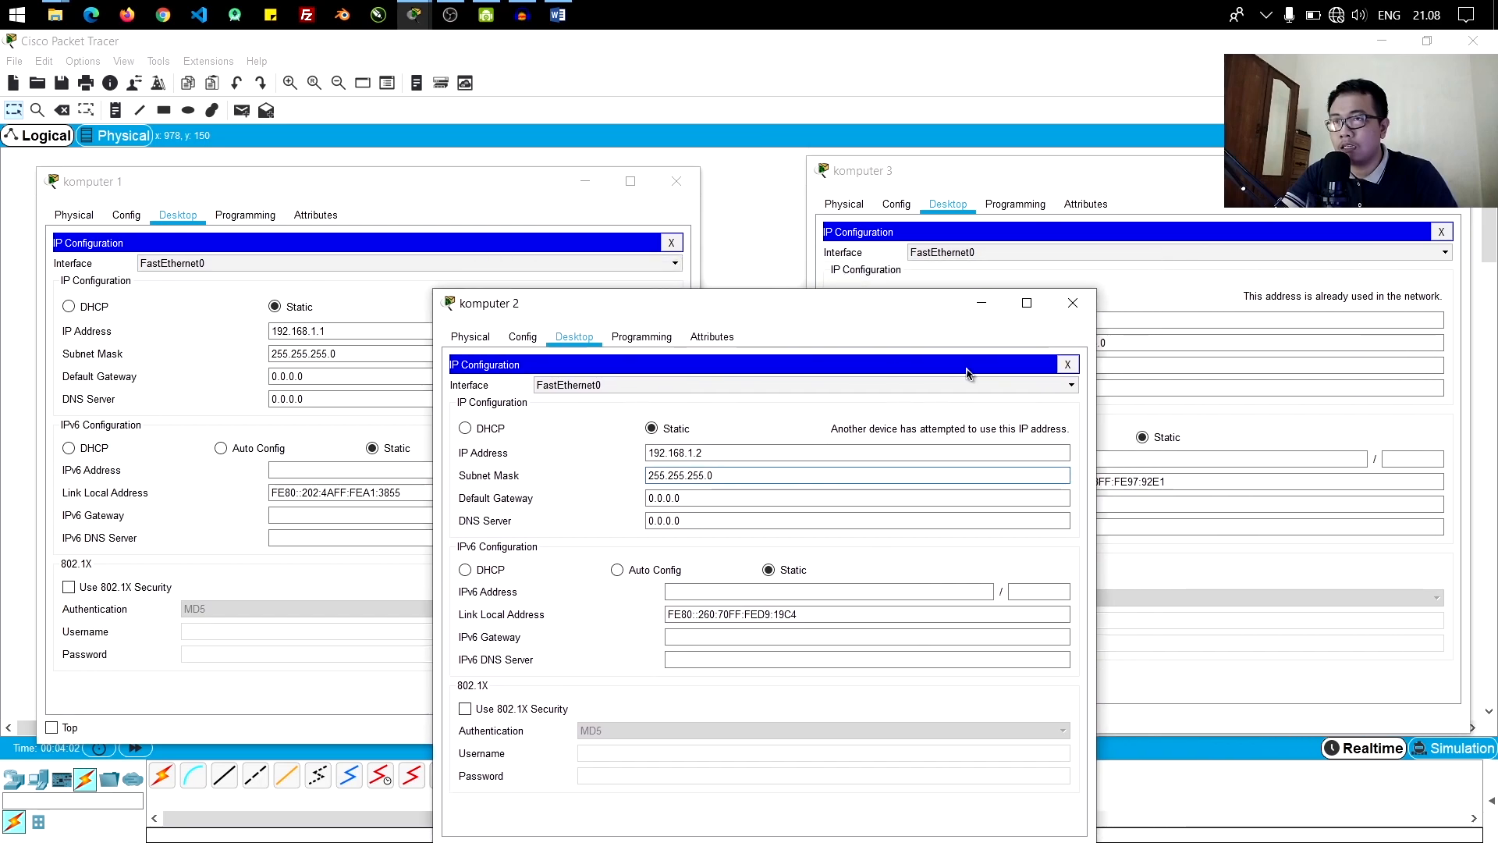
Step: Close the IP configuration on all three PCs and open a Command Prompt on each of them
click(1067, 364)
click(671, 243)
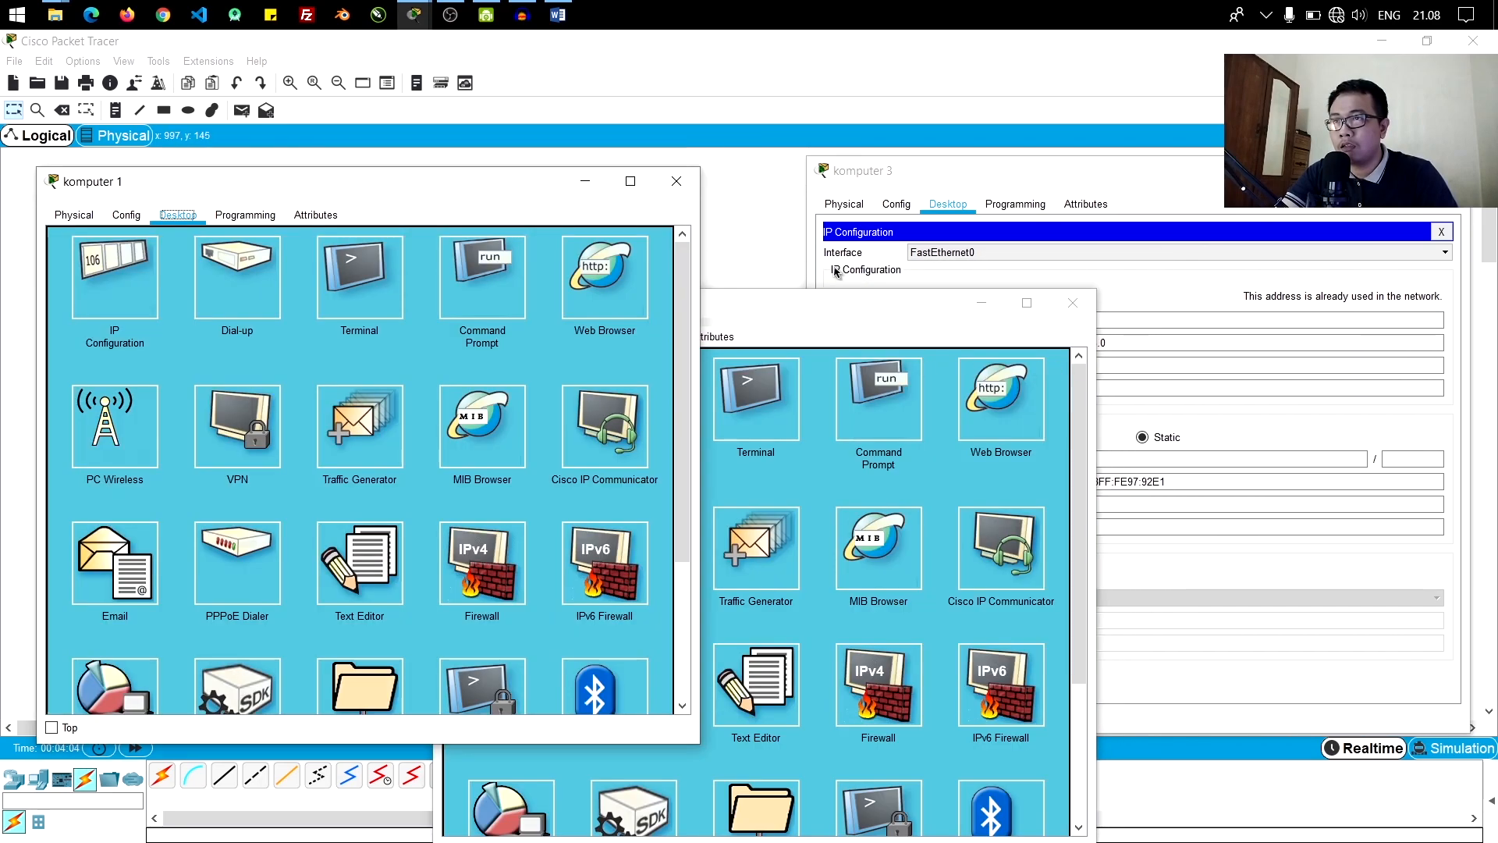
click(1441, 231)
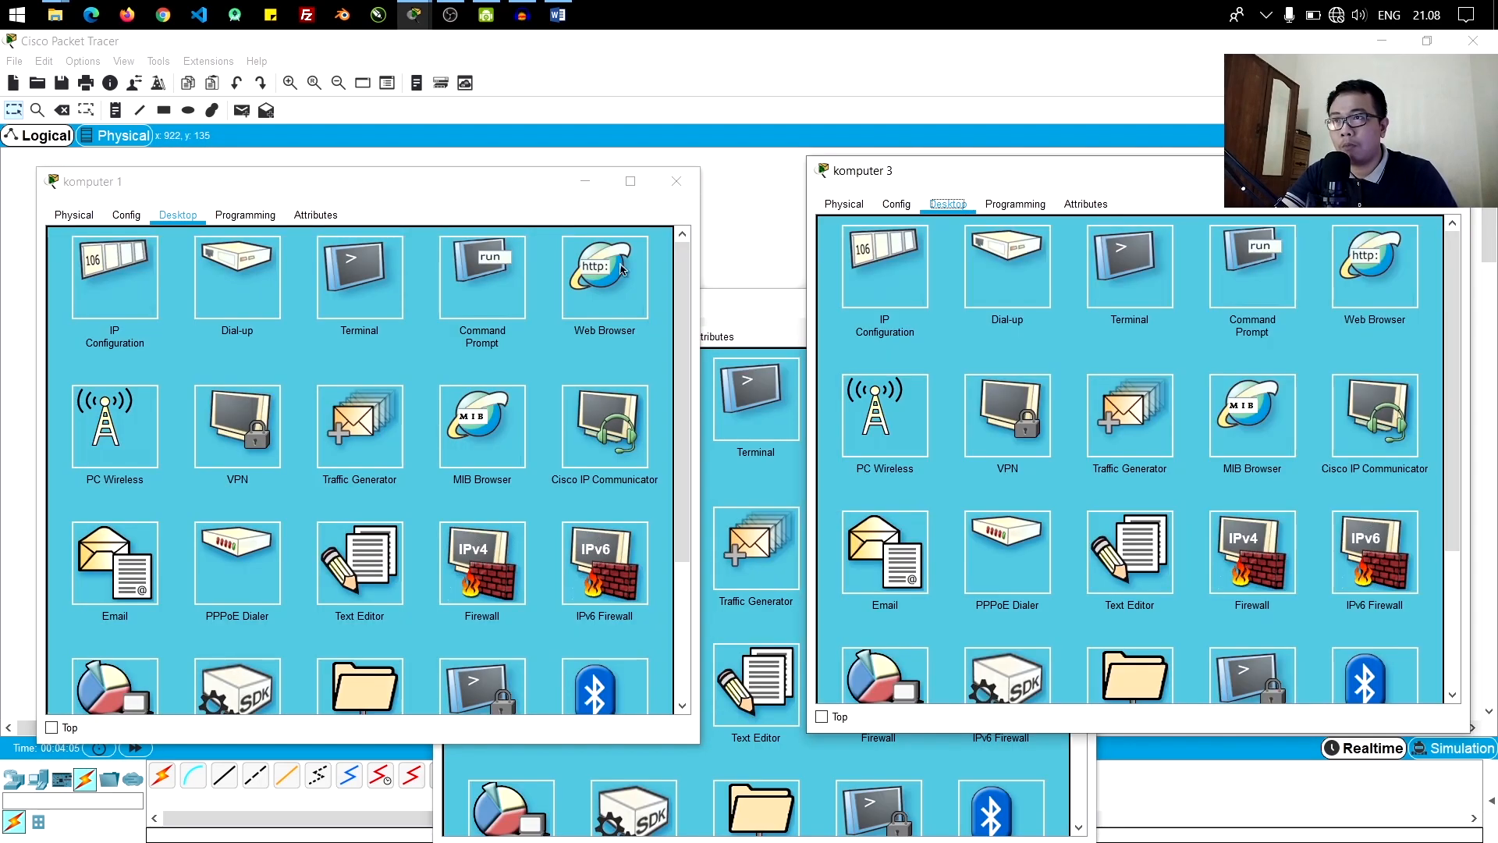
click(476, 275)
click(756, 333)
click(880, 417)
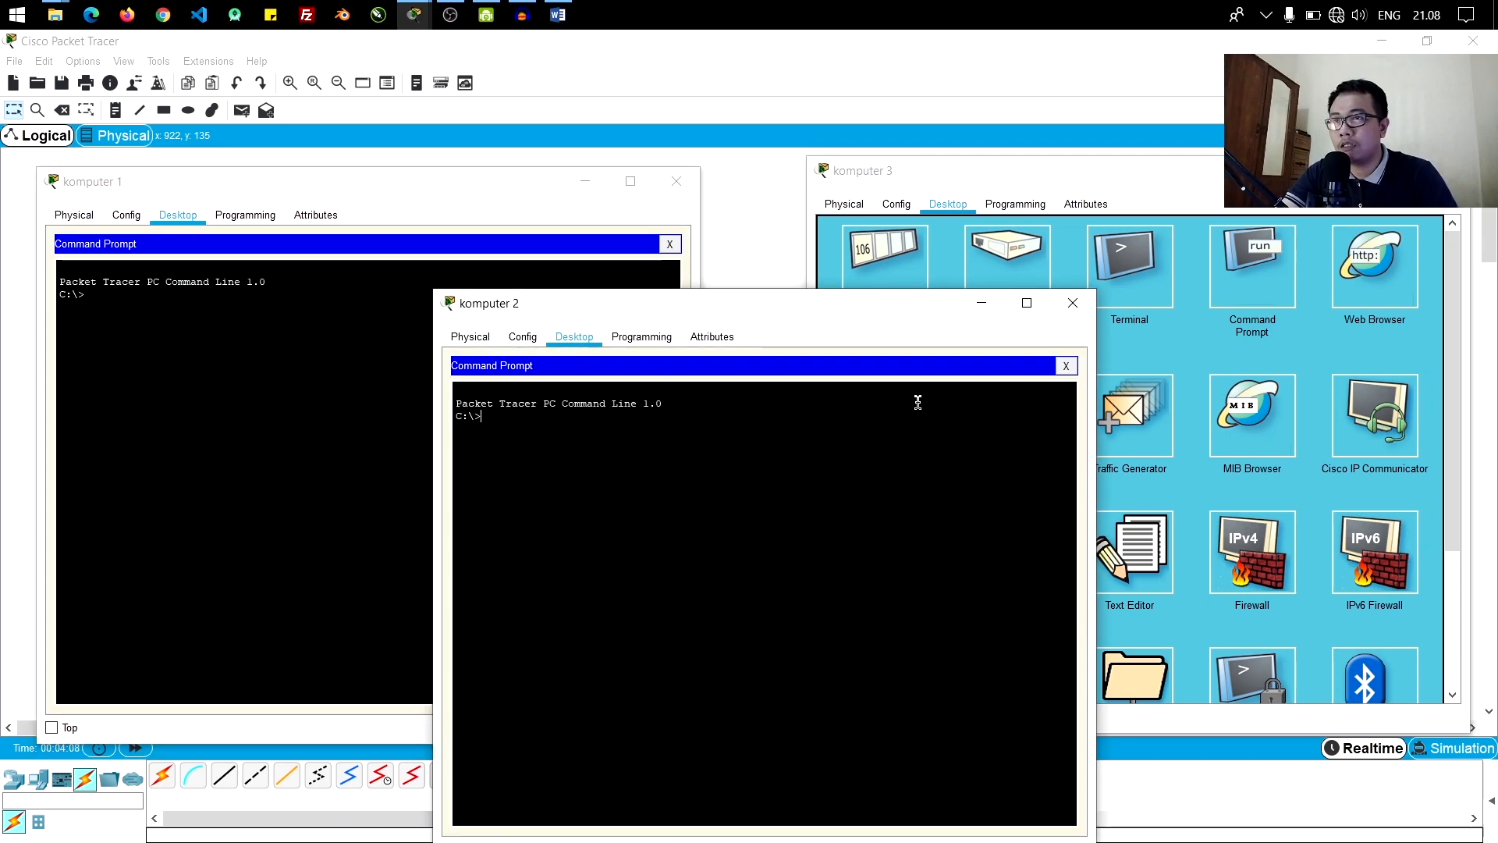
click(1255, 265)
click(1254, 262)
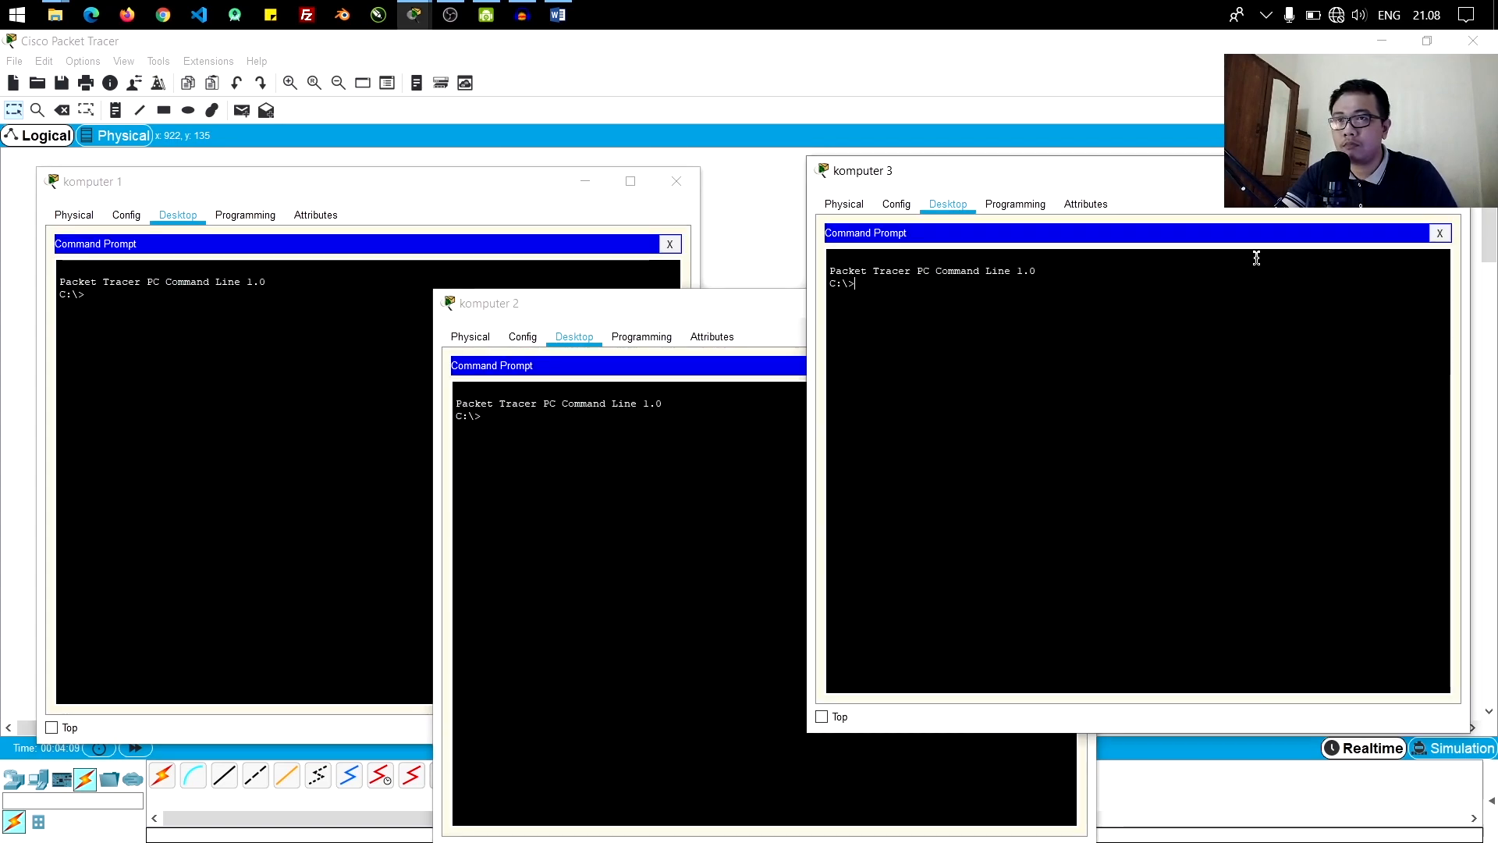
Step: Ping komputer 2 at 192.168.1.2 from komputer 1's Command Prompt
click(212, 376)
text(pi)
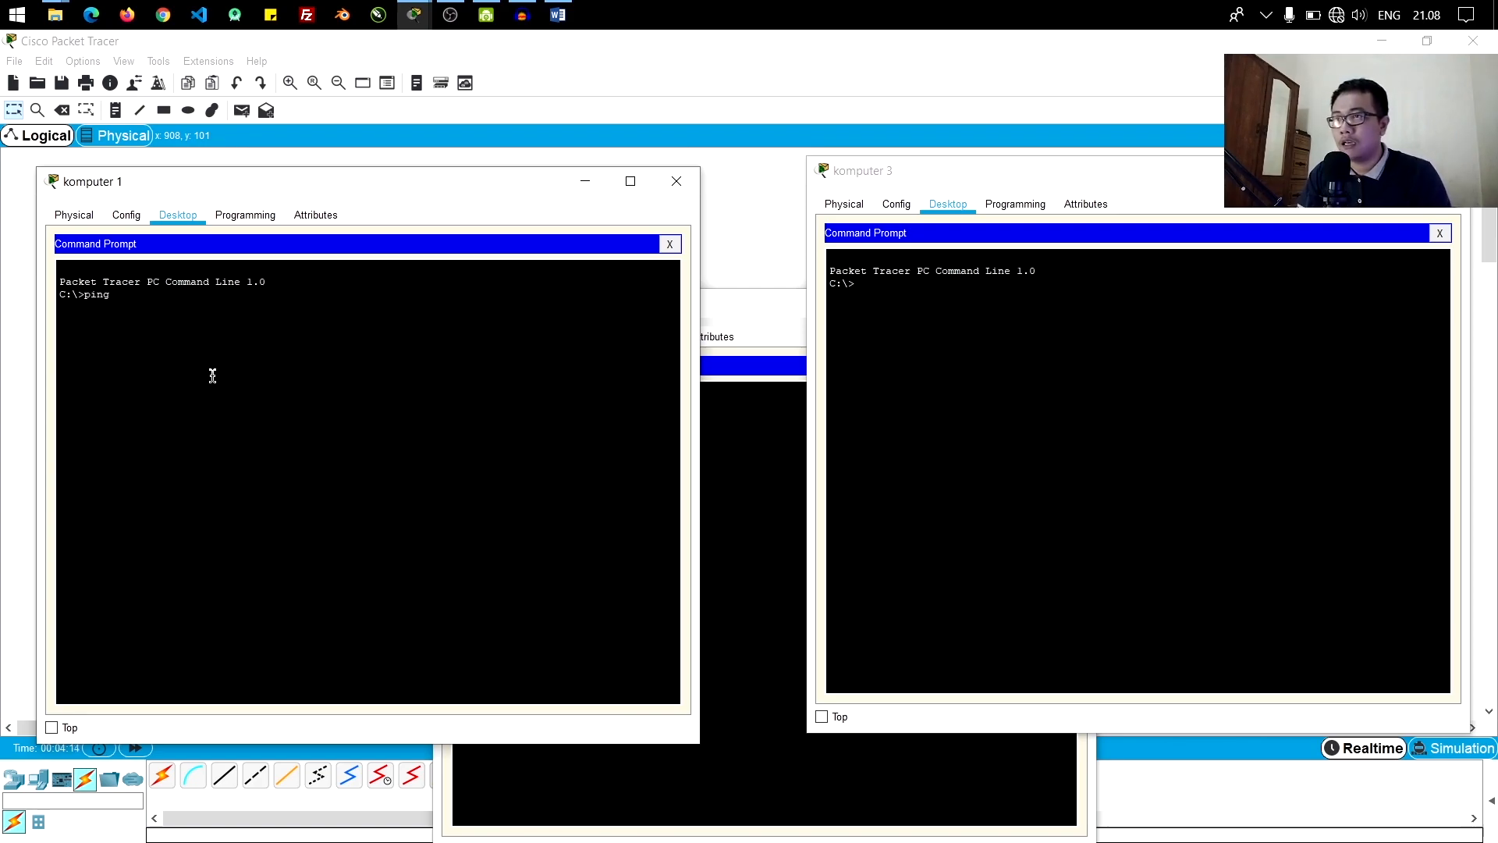
text(ng)
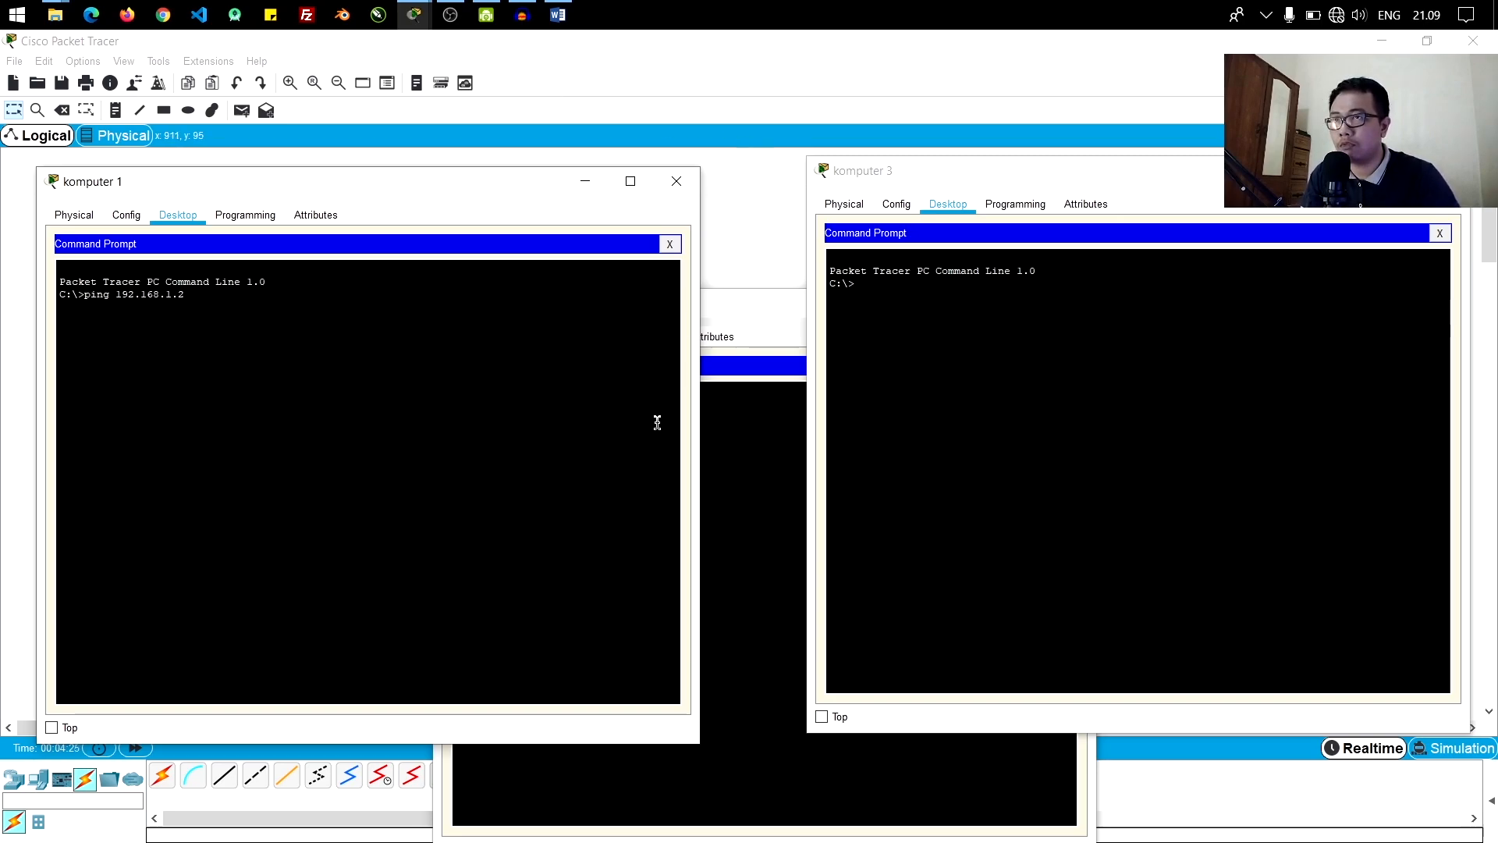
click(775, 314)
double_click(780, 306)
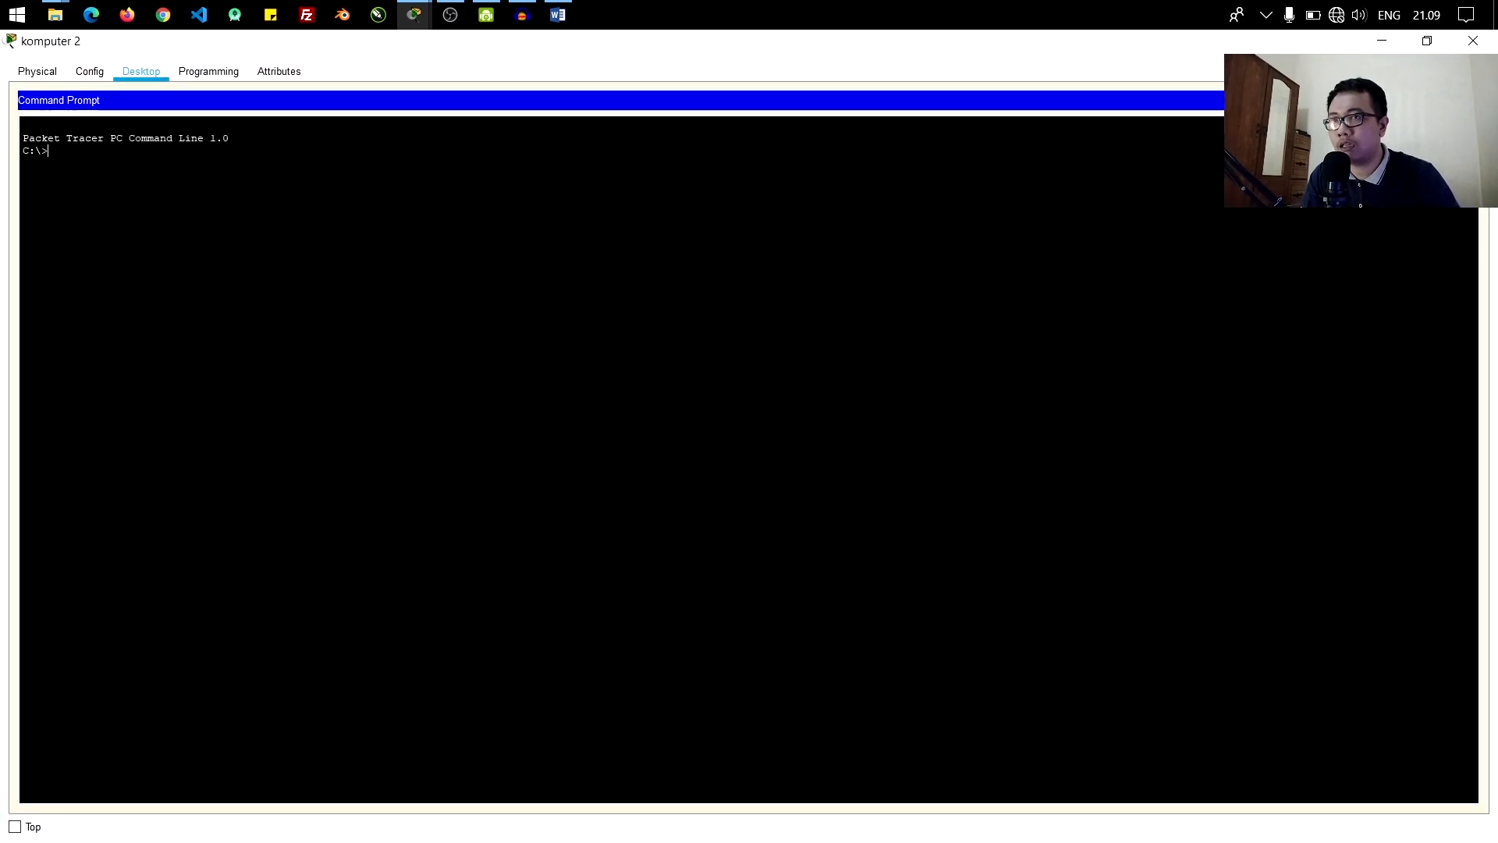
click(1425, 40)
drag(806, 311, 819, 308)
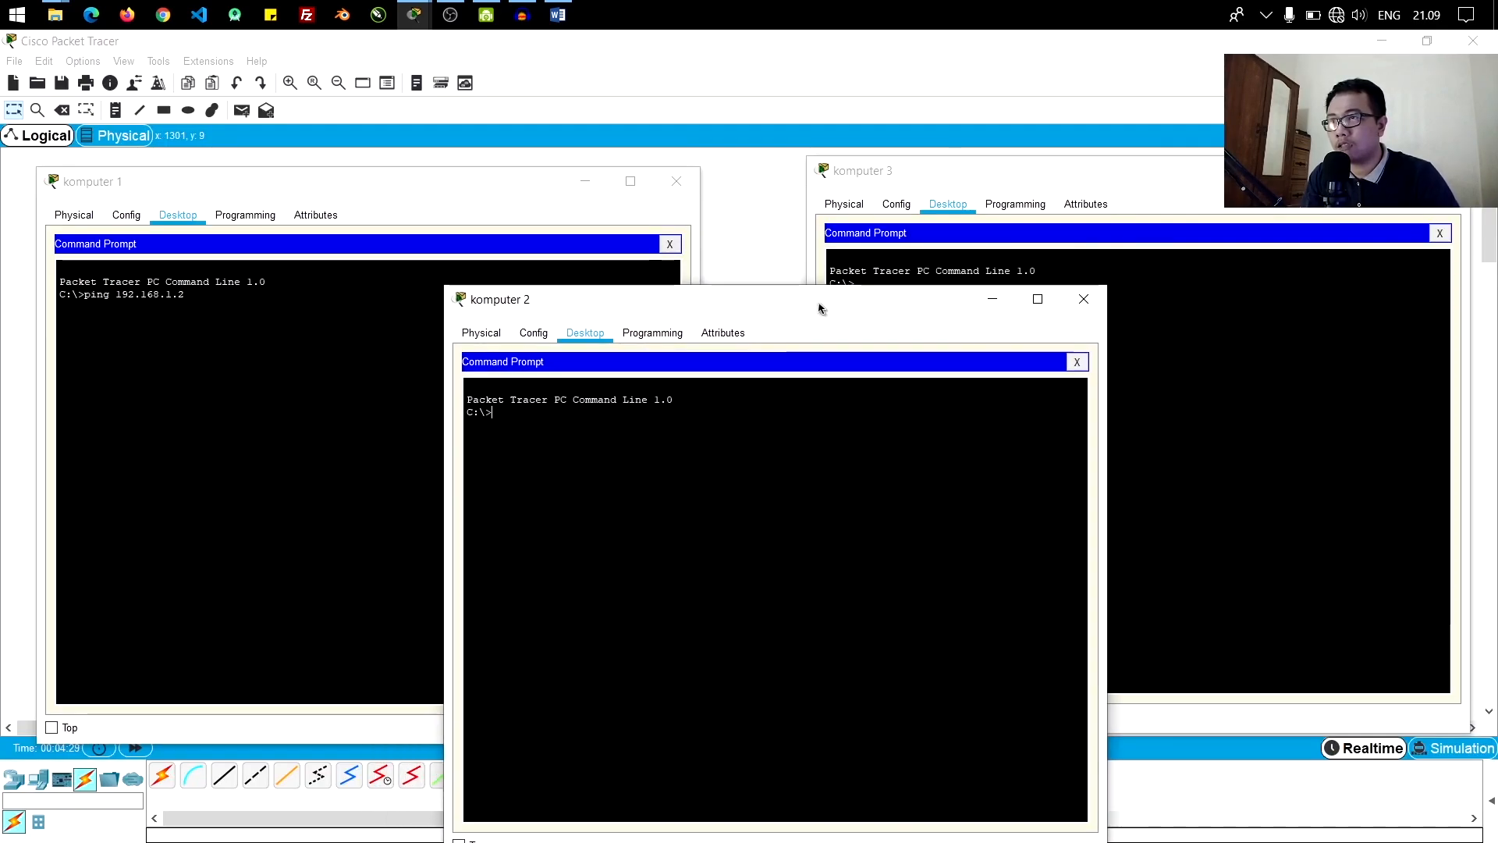
key(Return)
click(383, 312)
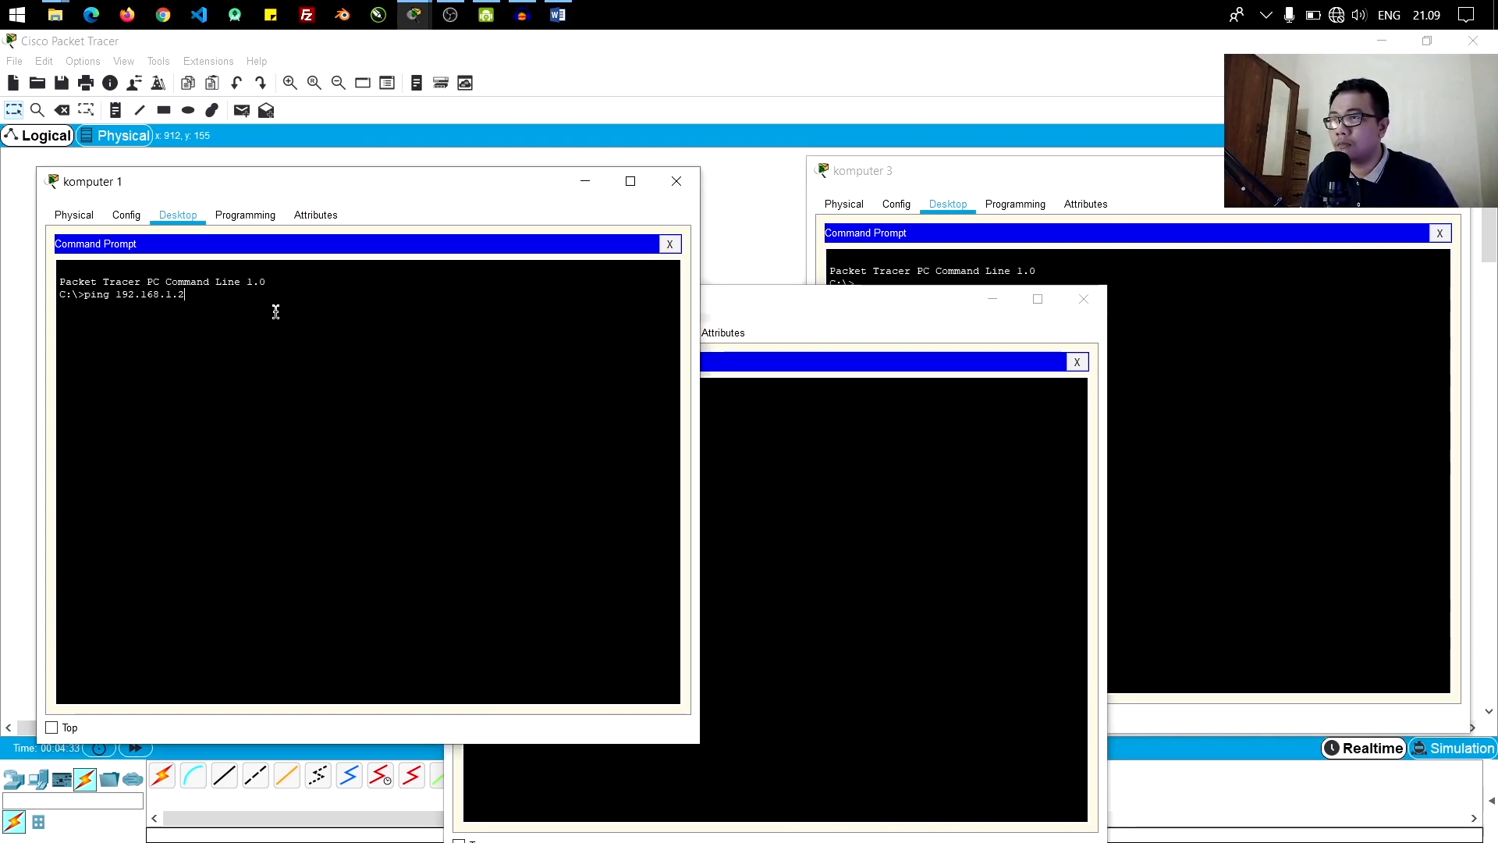
key(Return)
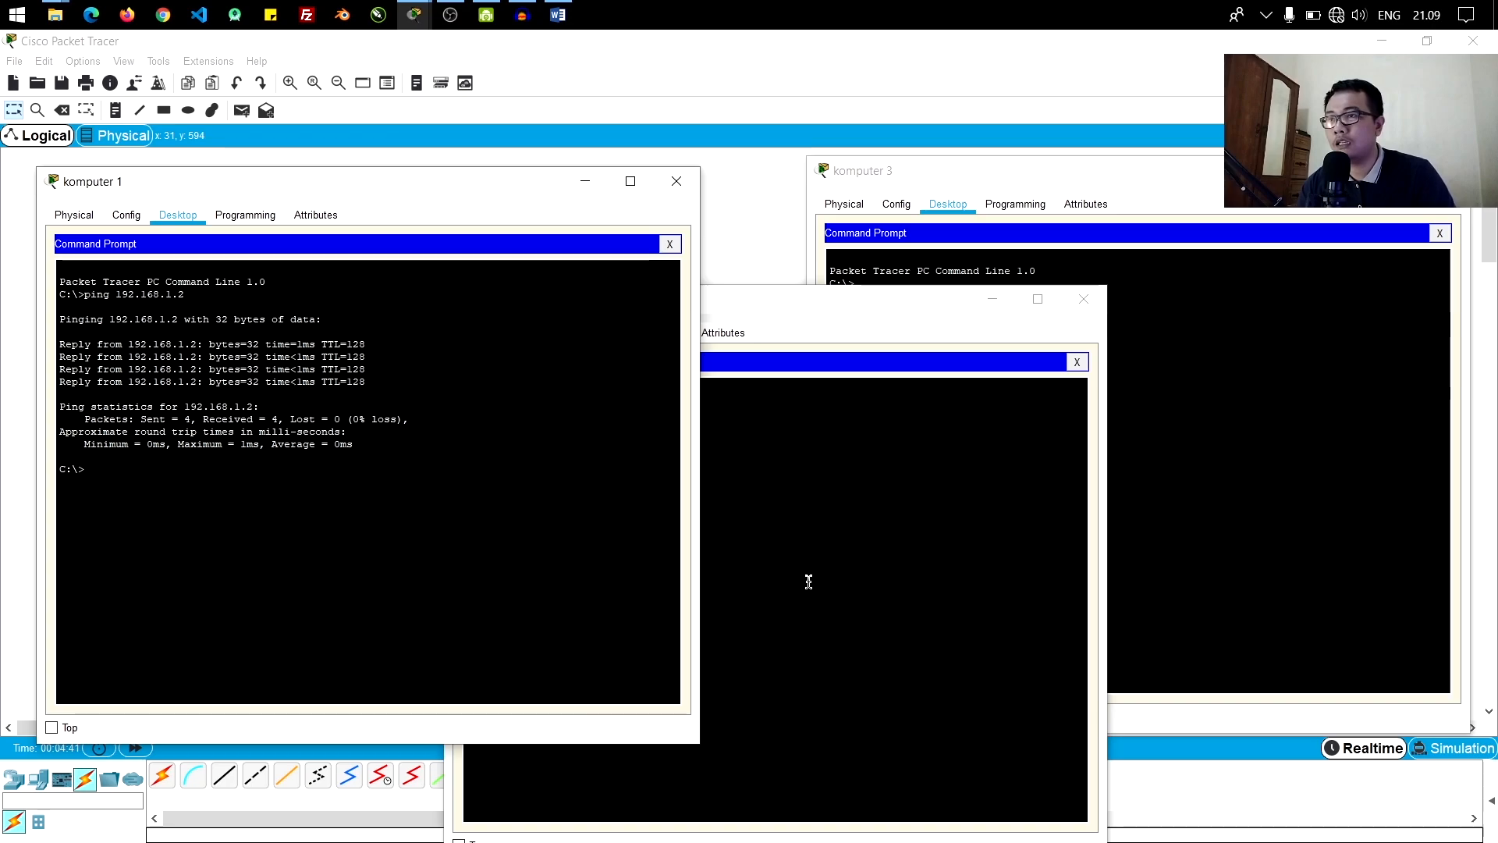
Step: Ping komputer 1 at 192.168.1.1 from komputer 2's Command Prompt
click(855, 561)
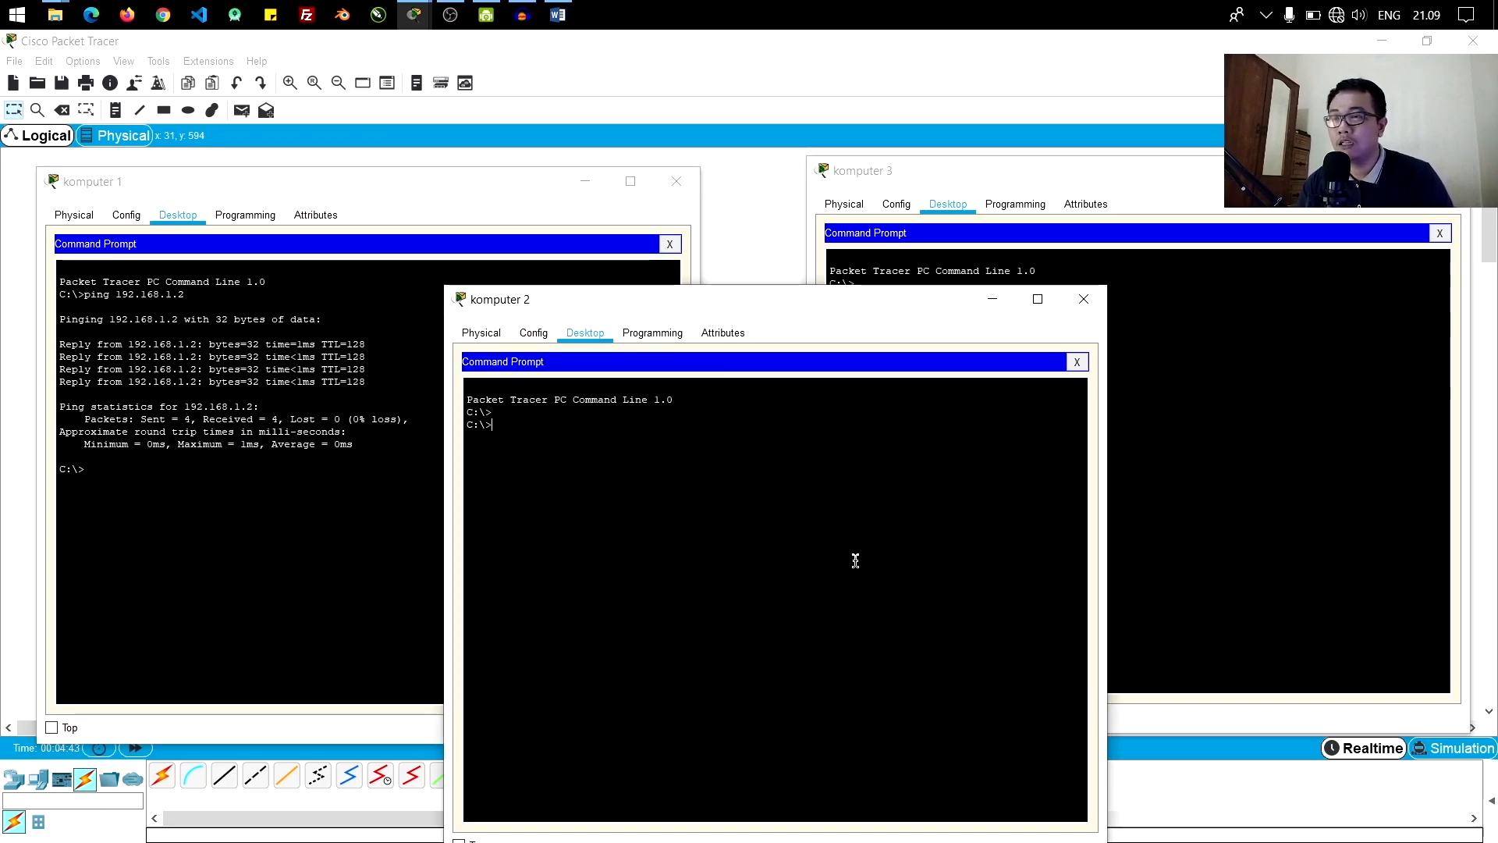
text(ping 192.168.1)
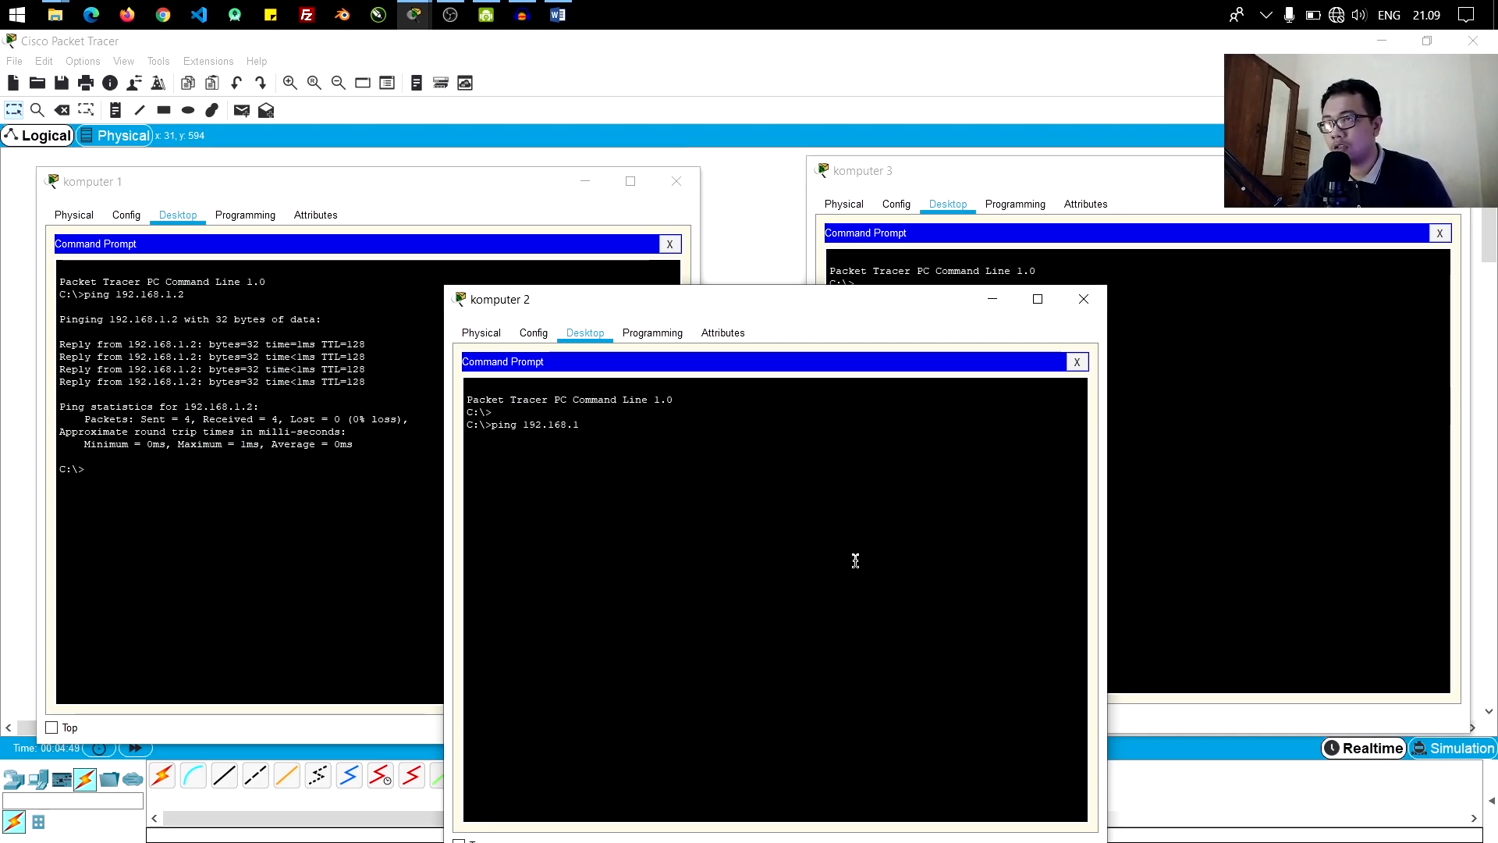
text(.1)
key(Return)
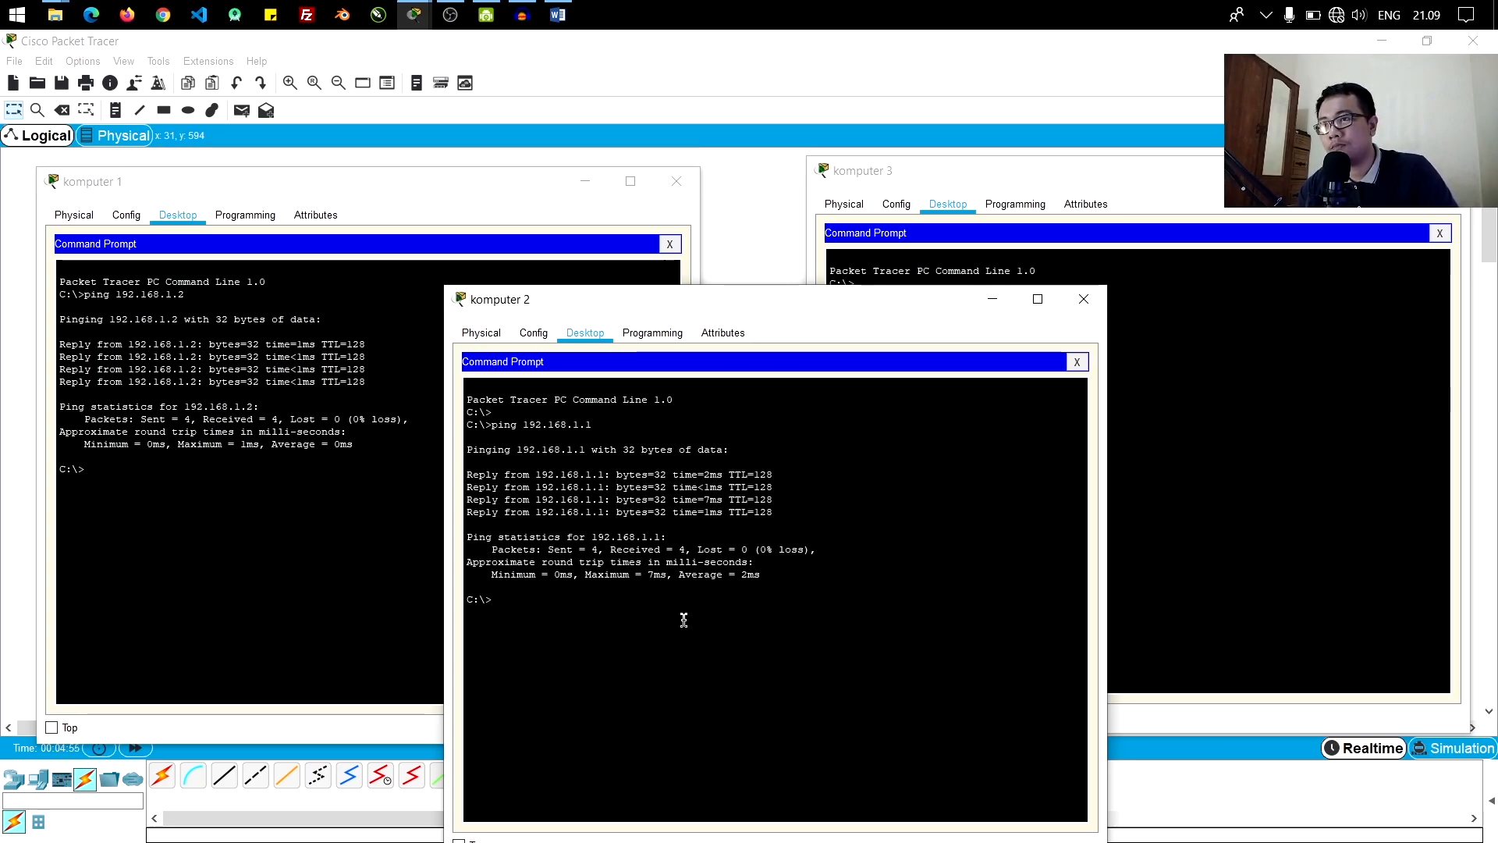
Step: Ping komputer 3 at 192.168.1.3 from komputer 1's Command Prompt
click(242, 488)
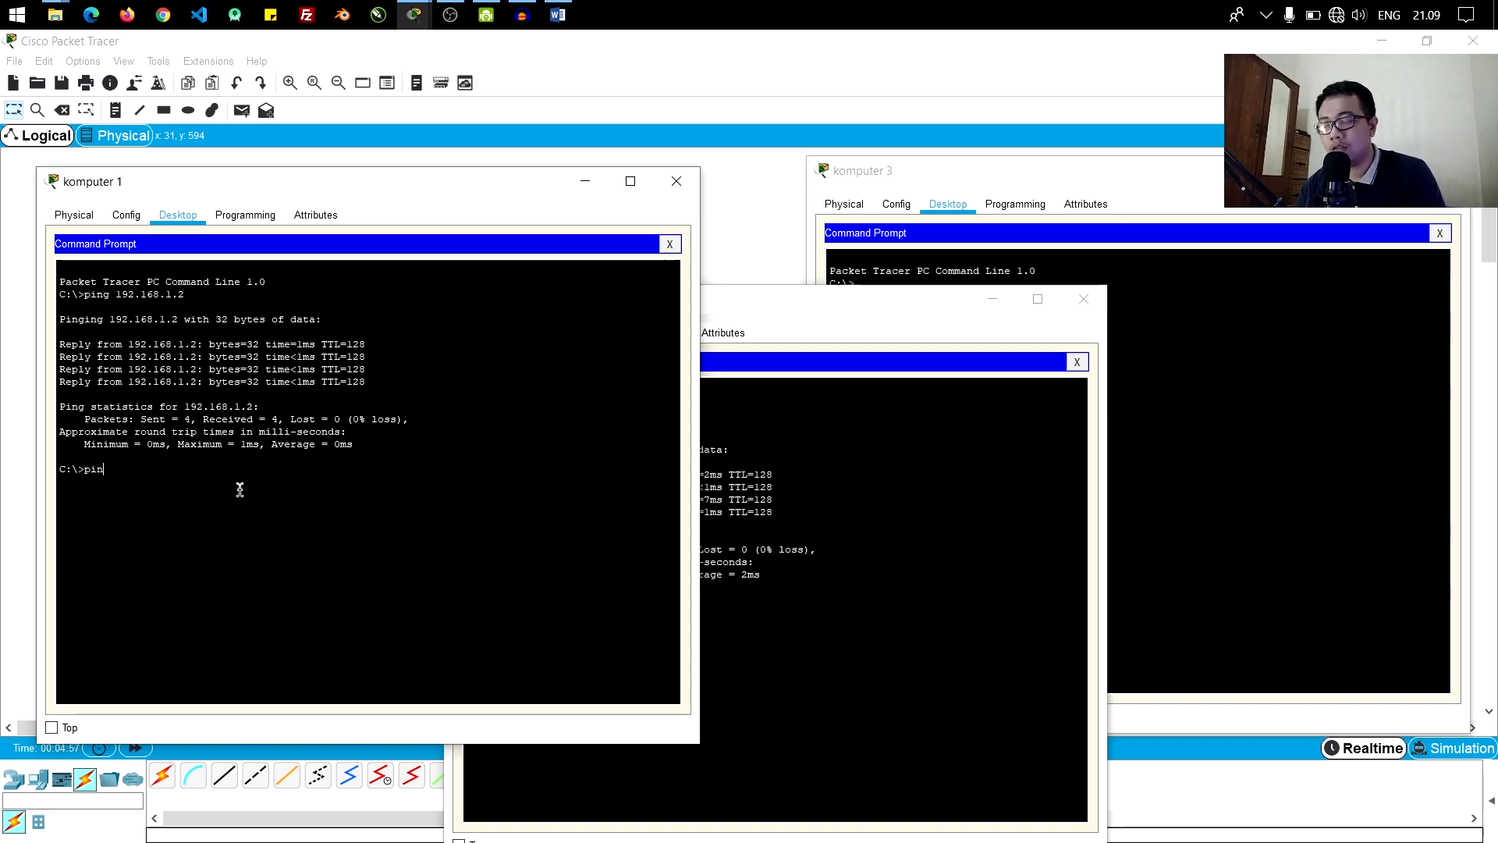
text(ping 192.168.1.2)
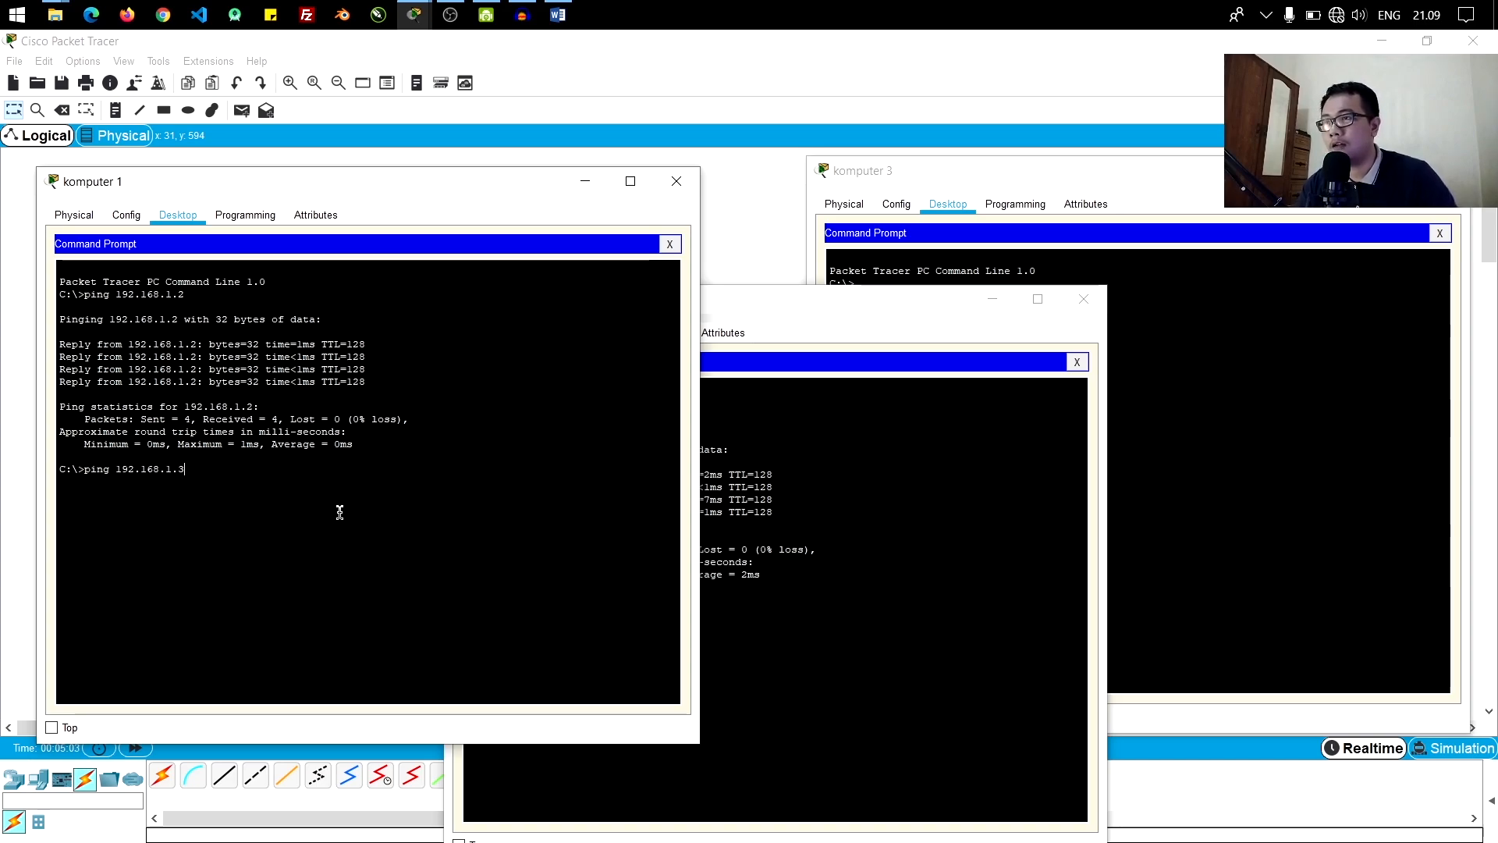
key(Return)
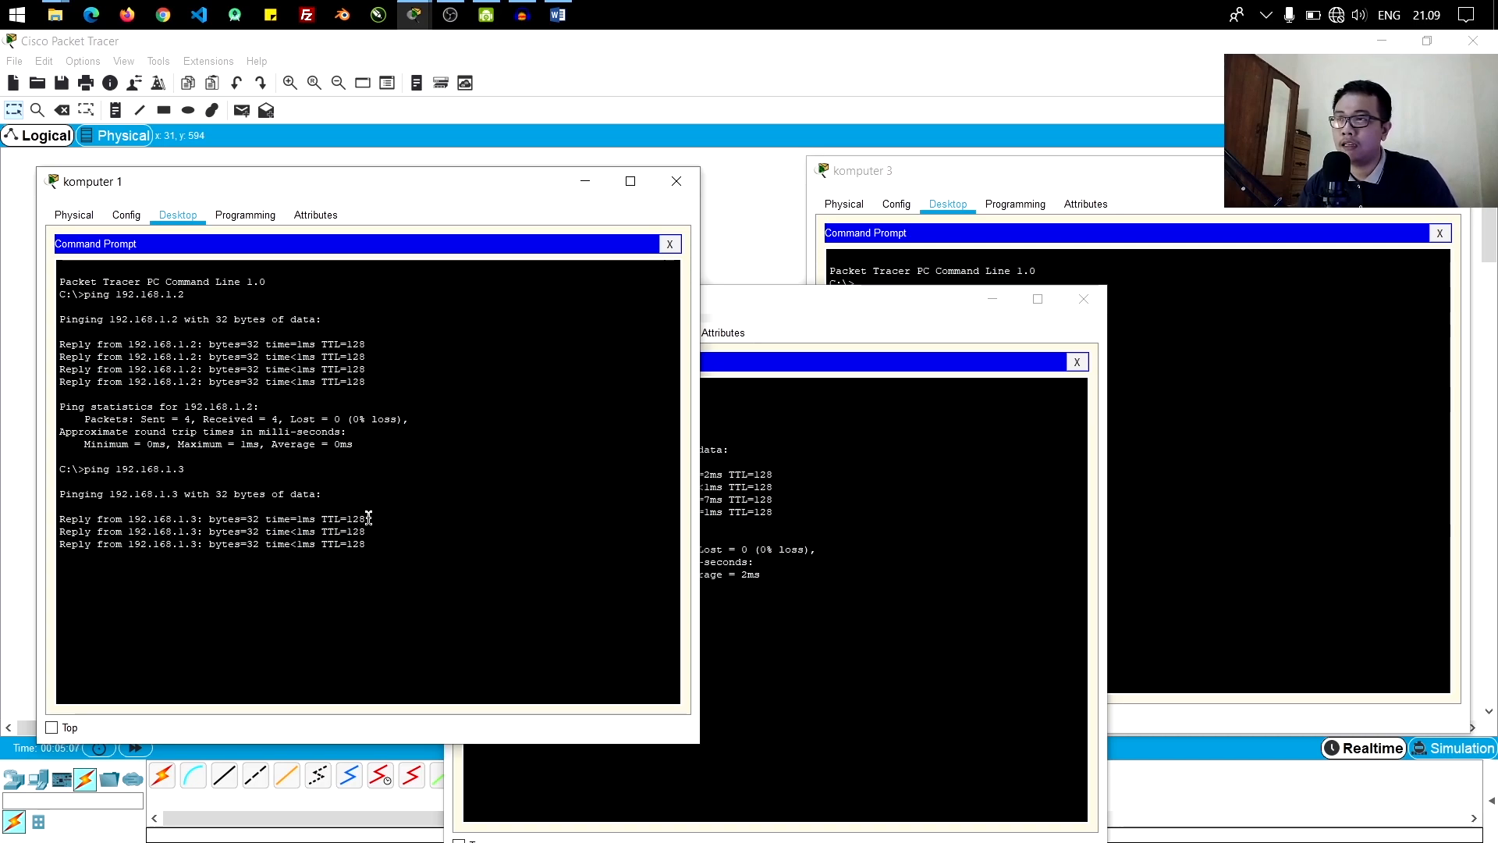
drag(186, 557, 112, 526)
click(464, 548)
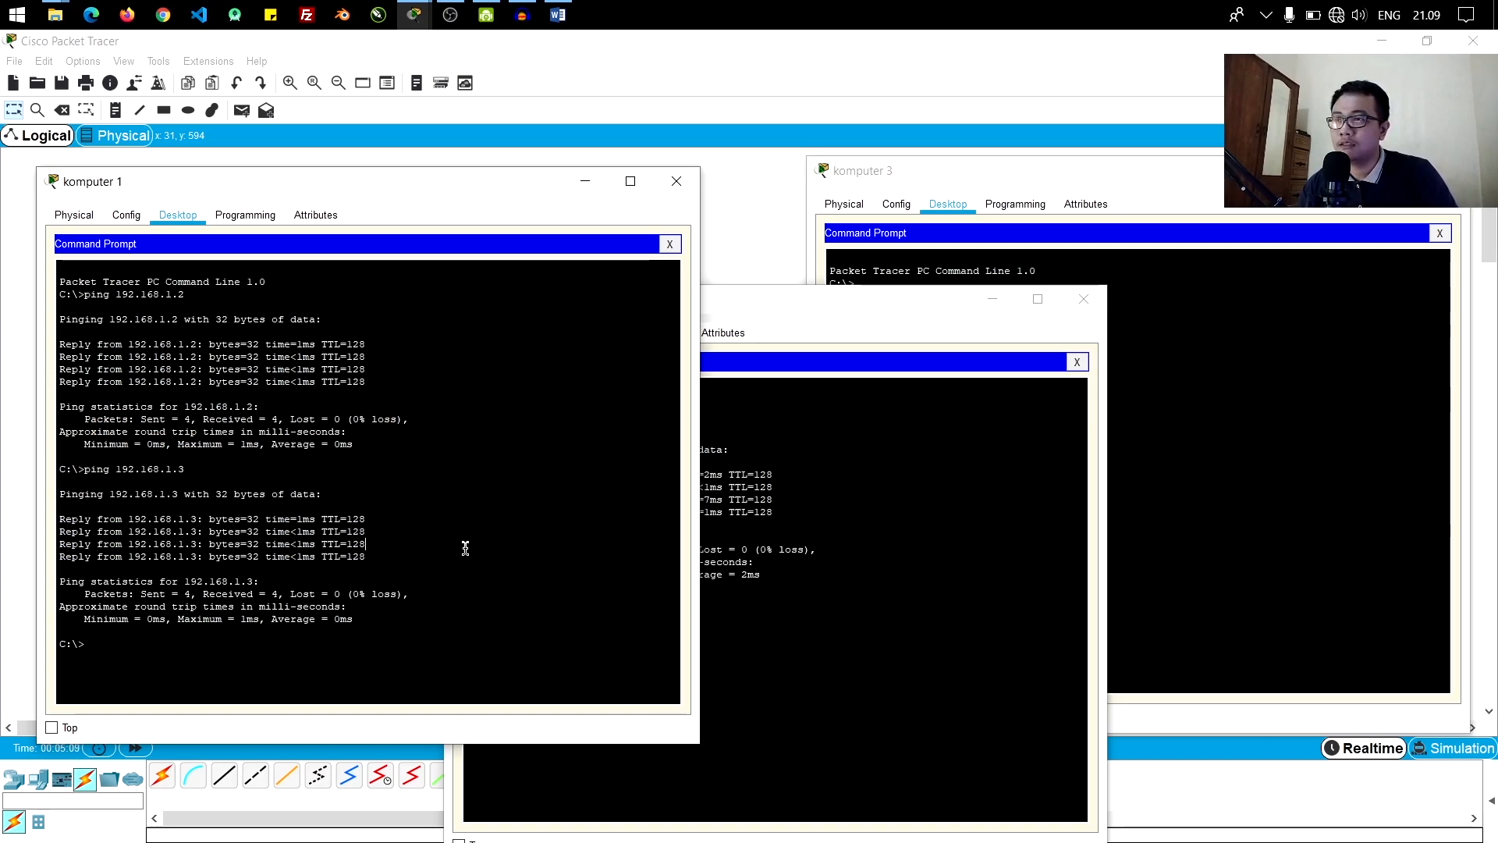
Step: Ping komputer 1 at 192.168.1.1 from komputer 3's Command Prompt
click(984, 511)
click(1209, 503)
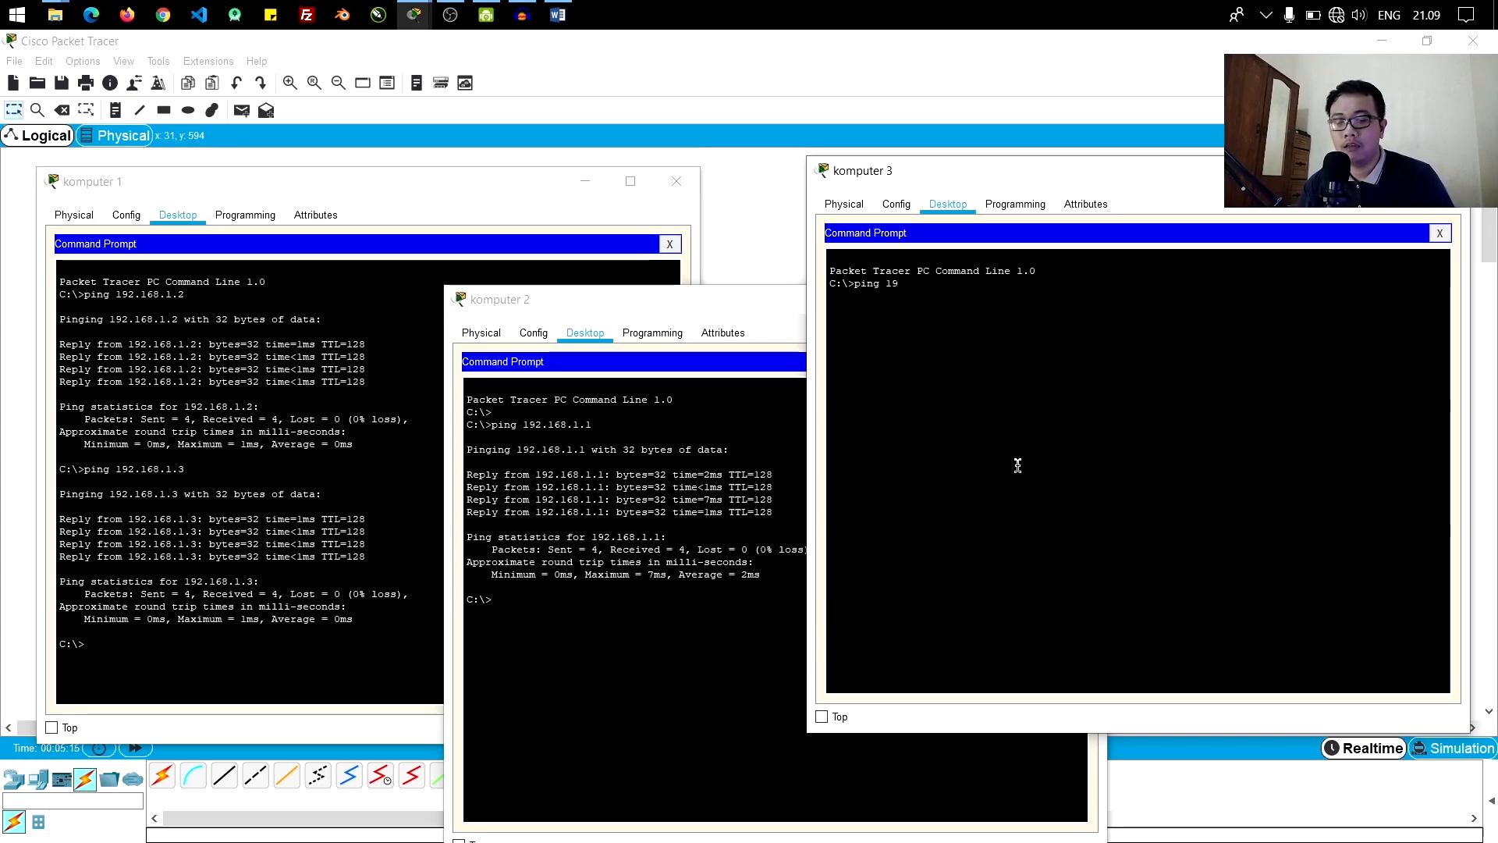
text(ping 192.168.1)
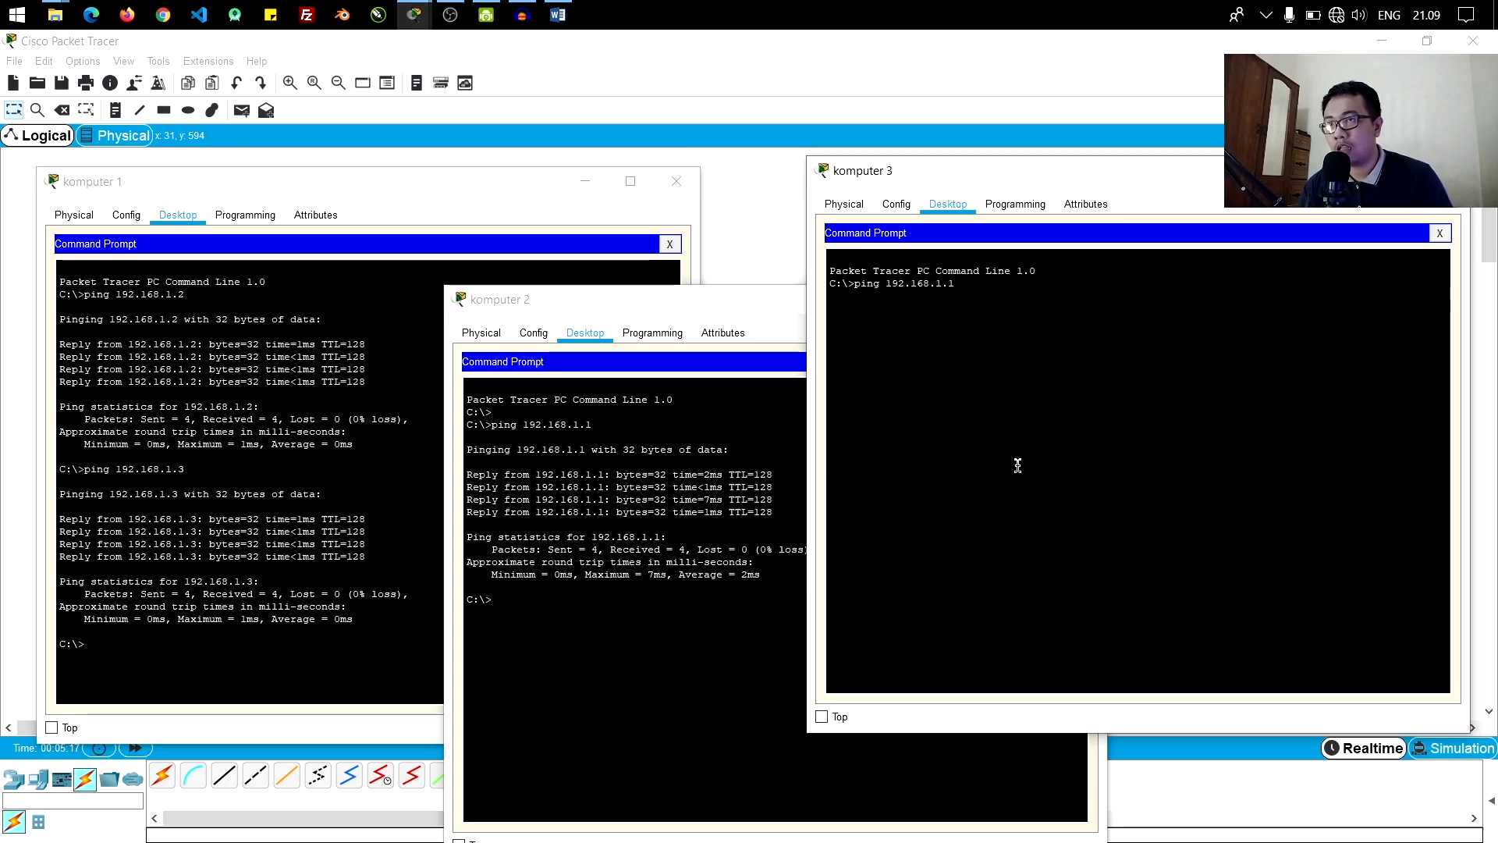
text(.1)
key(Return)
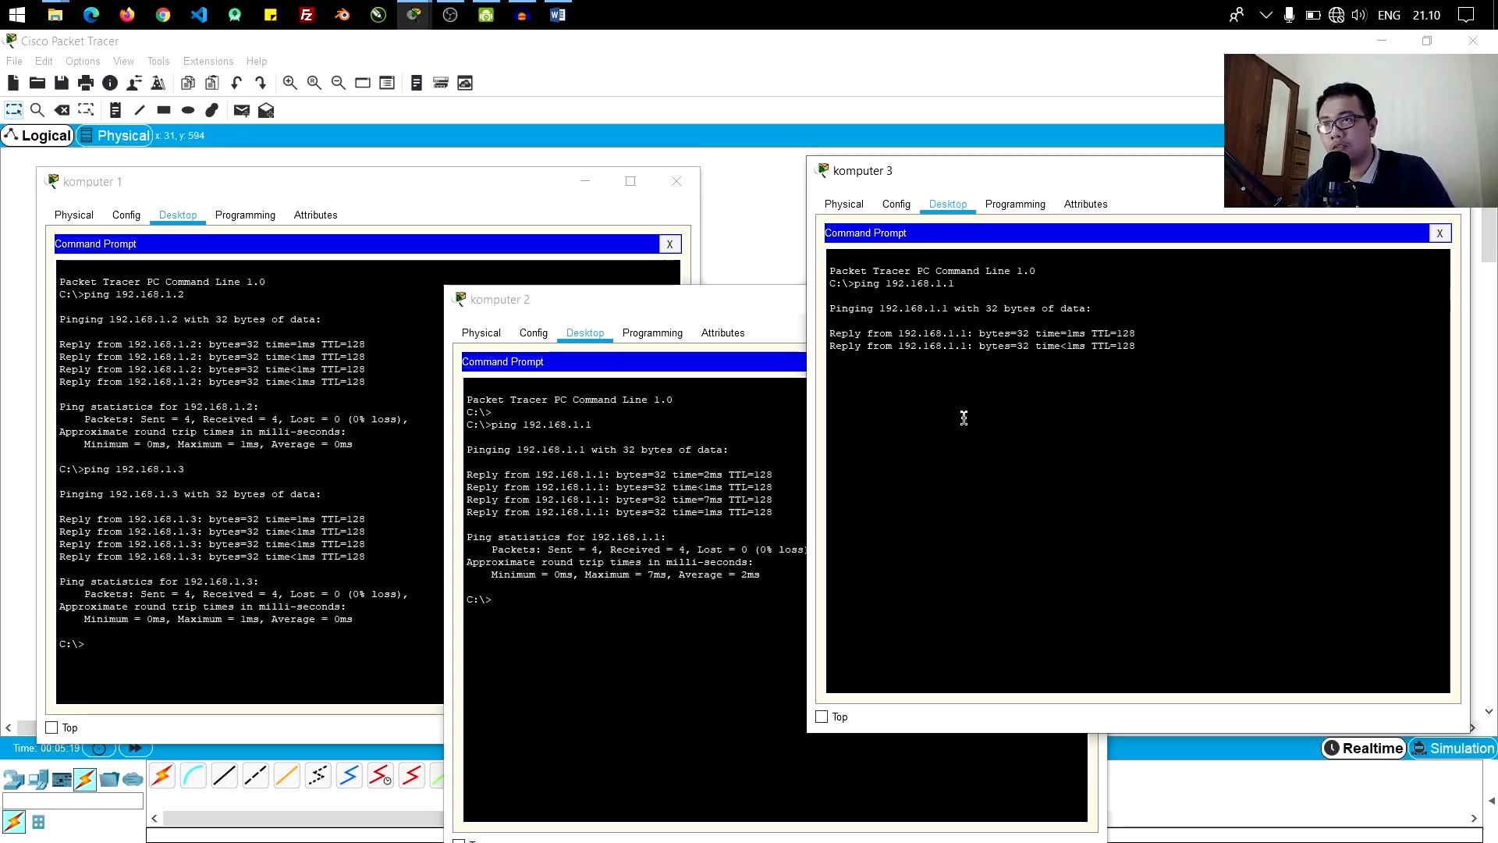
Step: Ping komputer 2 at 192.168.1.2 from komputer 3's Command Prompt
key(Up)
text(2)
key(Return)
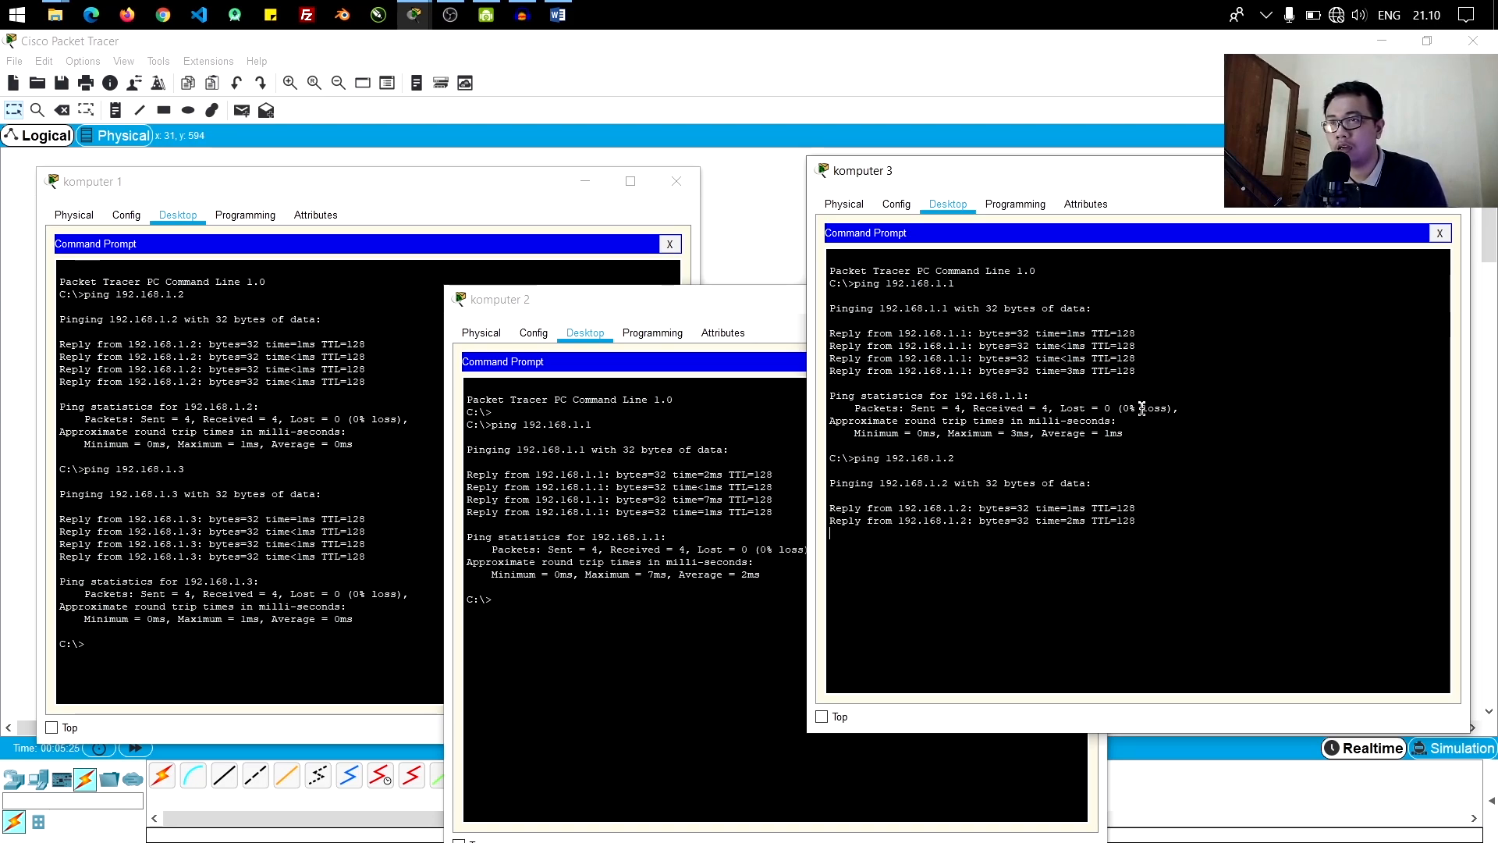
Step: Ping komputer 3 at 192.168.1.3 from komputer 2's Command Prompt, and bring komputer 1's window back to the front
click(648, 704)
text(ping 192.168.1.3)
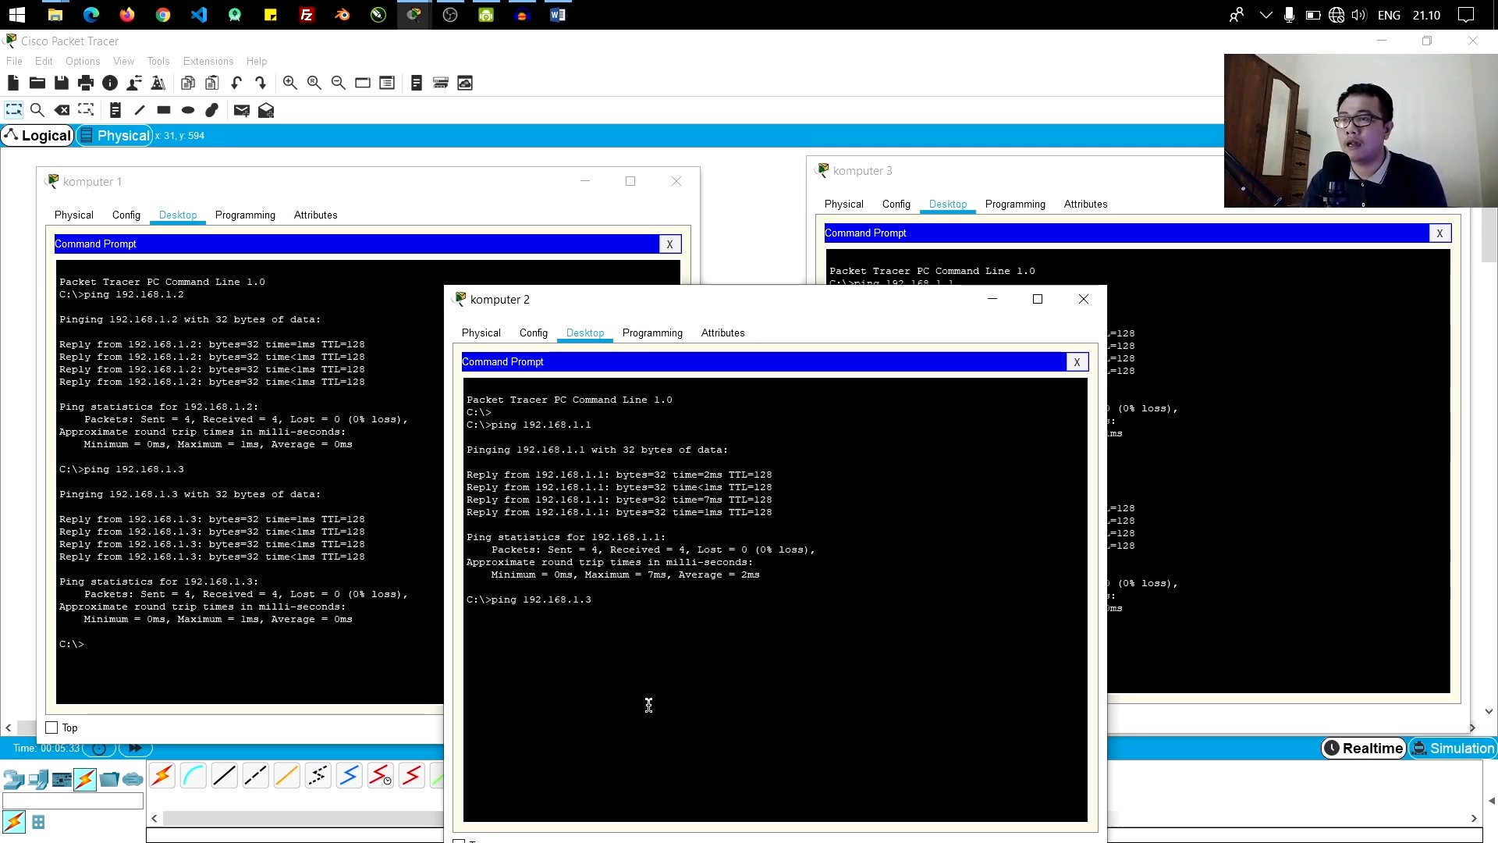
key(Return)
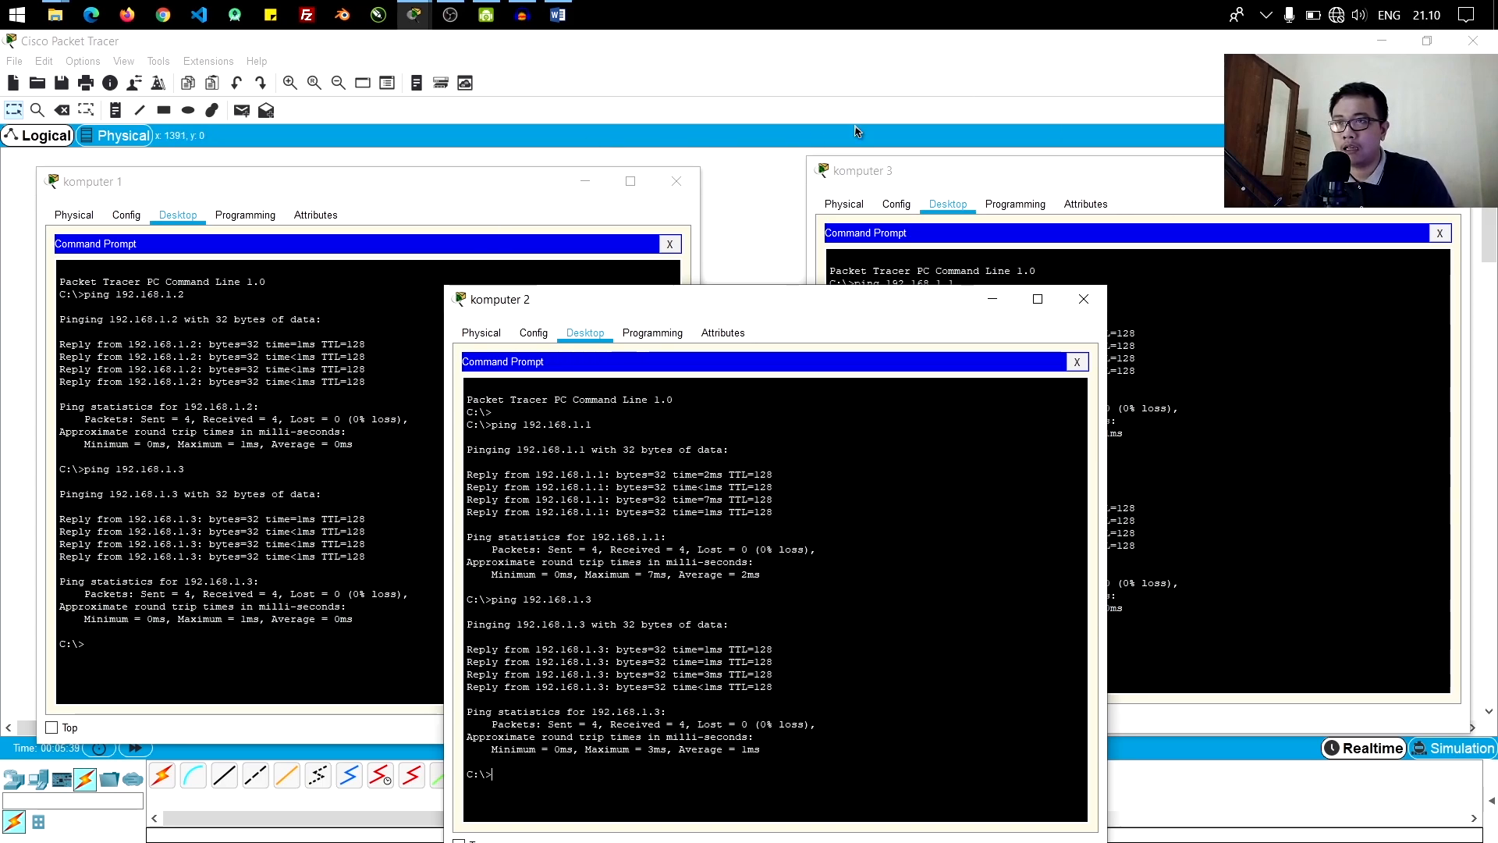
mouse_move(793, 301)
mouse_down()
mouse_move(800, 278)
mouse_move(802, 300)
mouse_up()
drag(531, 188, 528, 178)
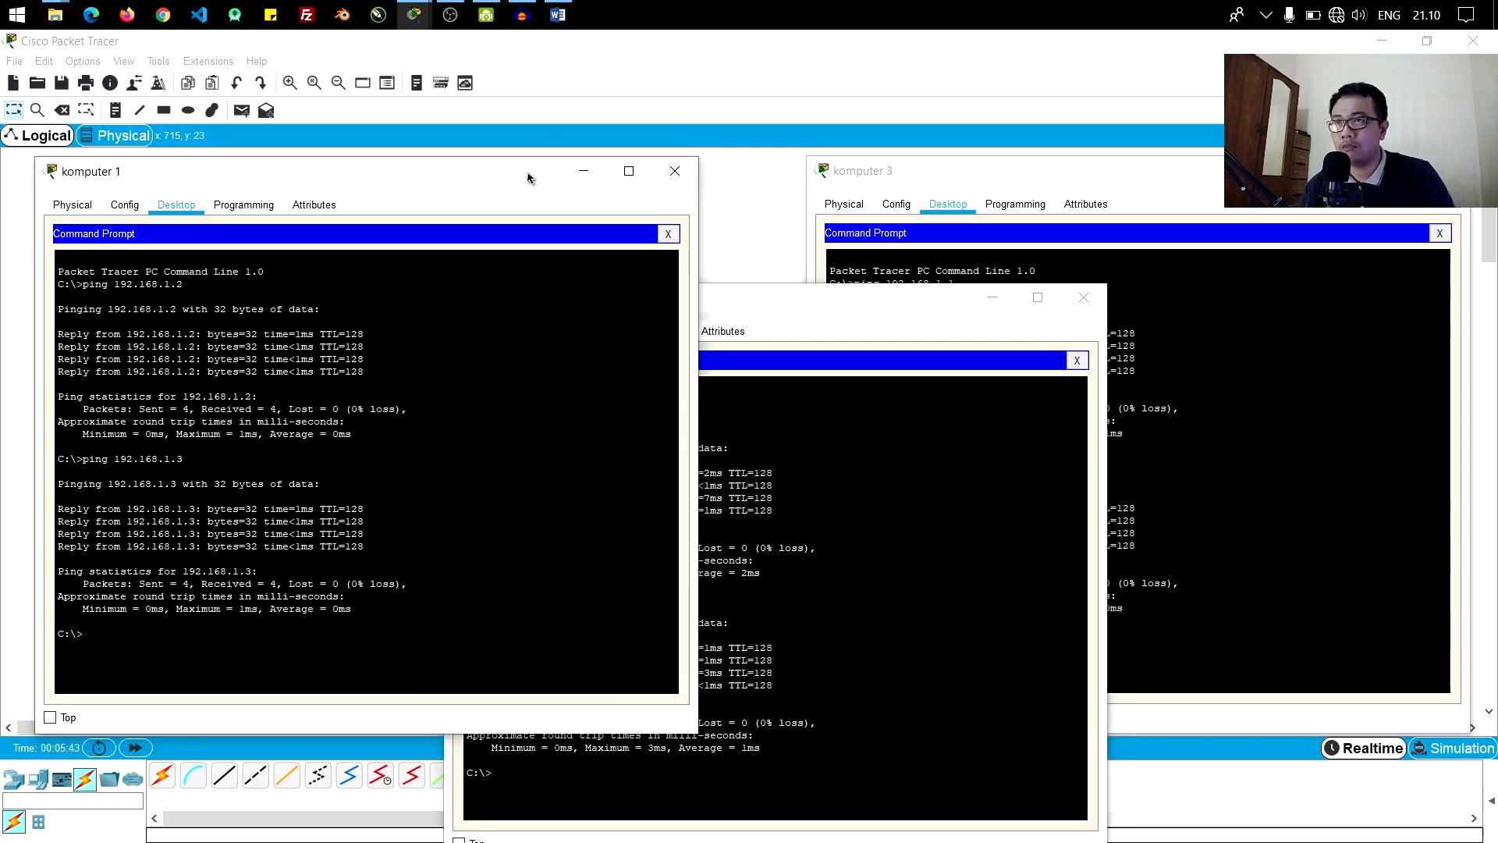
Step: Return to the workspace, send a simple PDU from komputer 1 to komputer 2, and show the list of sent PDUs
click(835, 302)
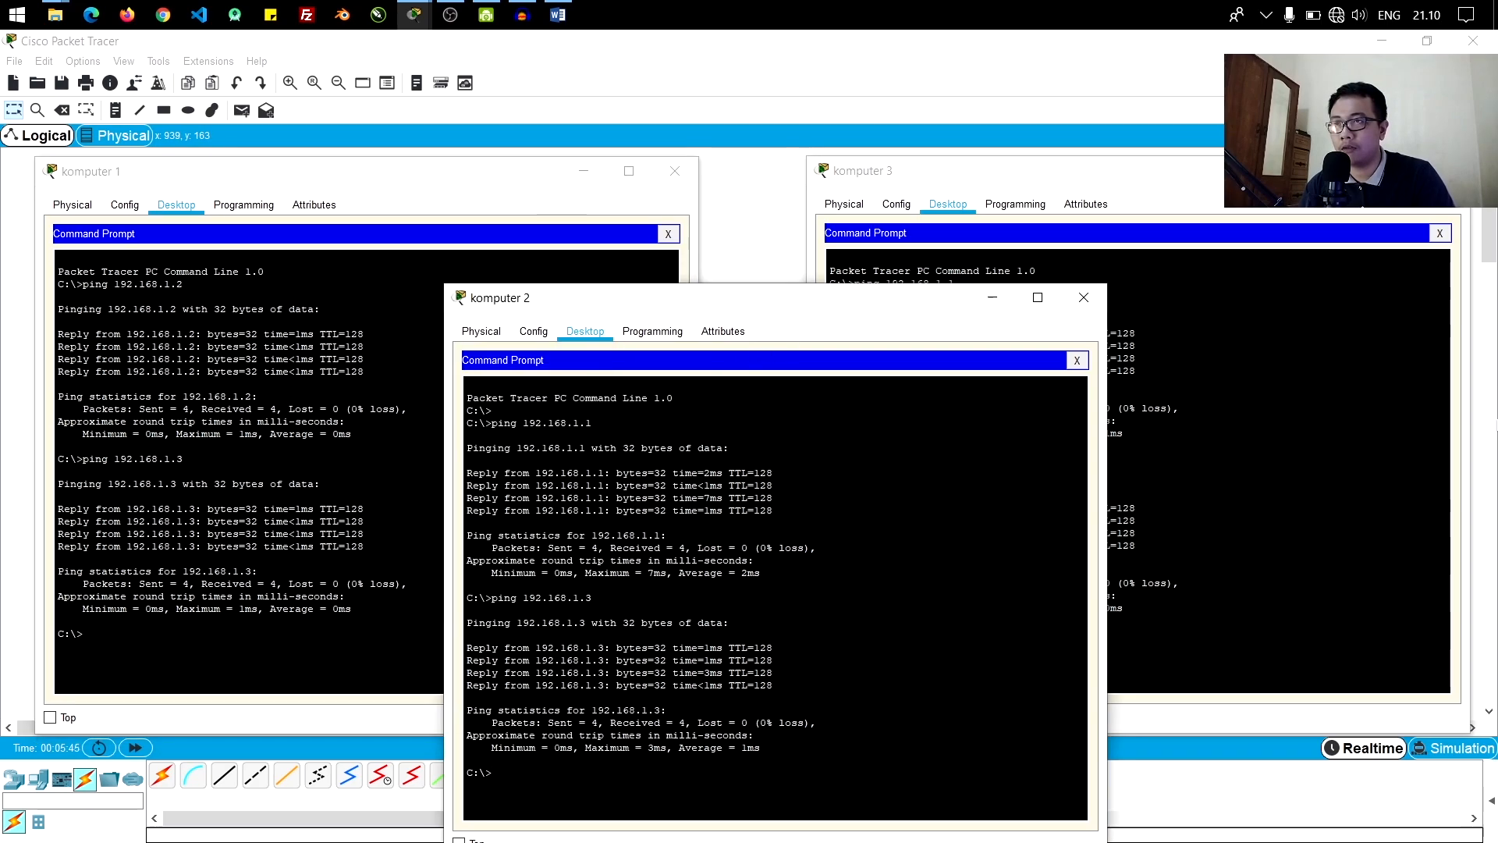
click(764, 237)
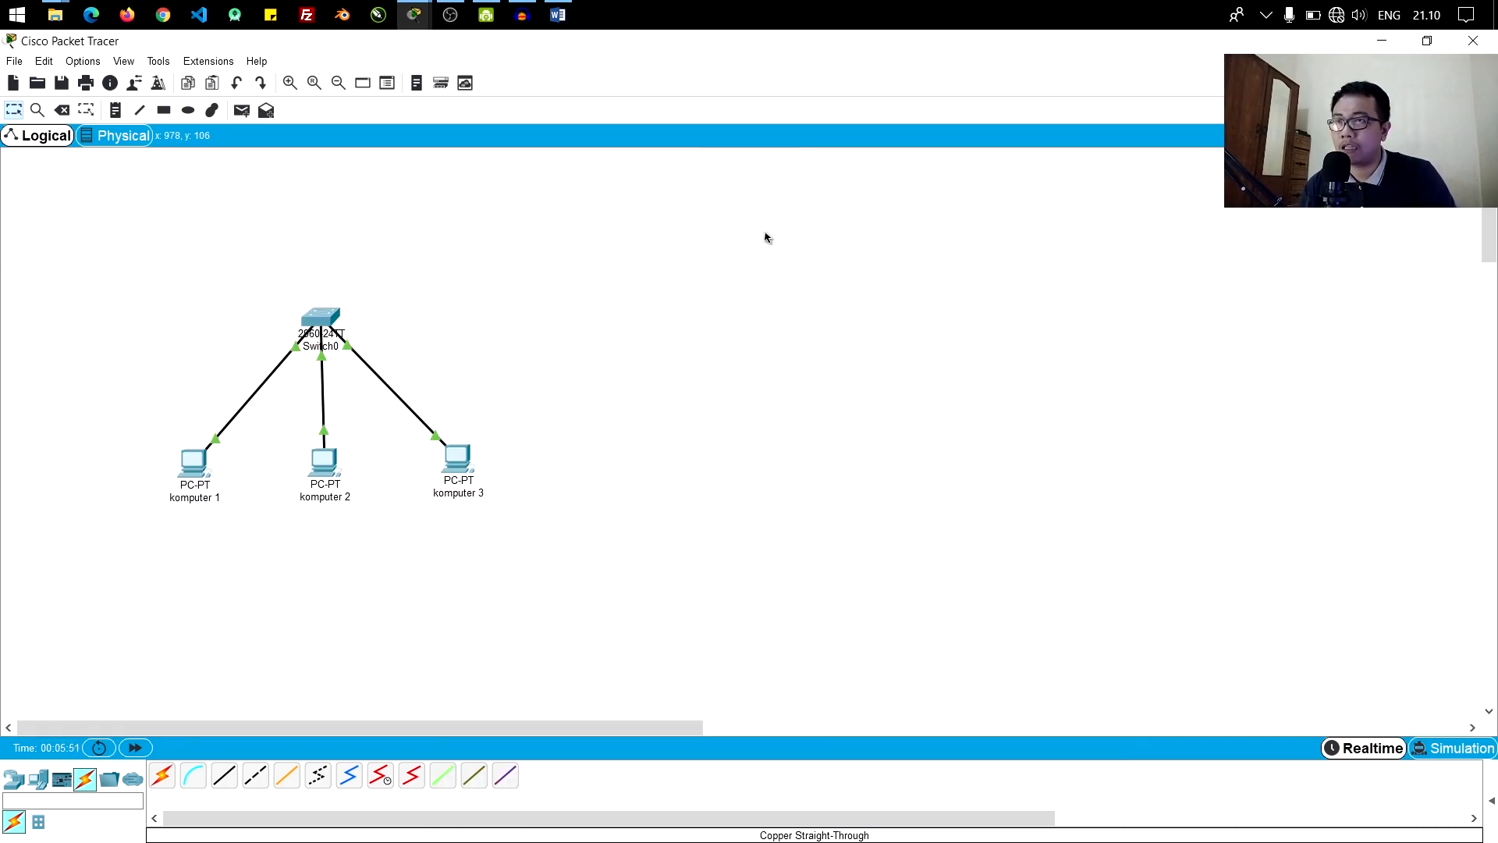
click(243, 112)
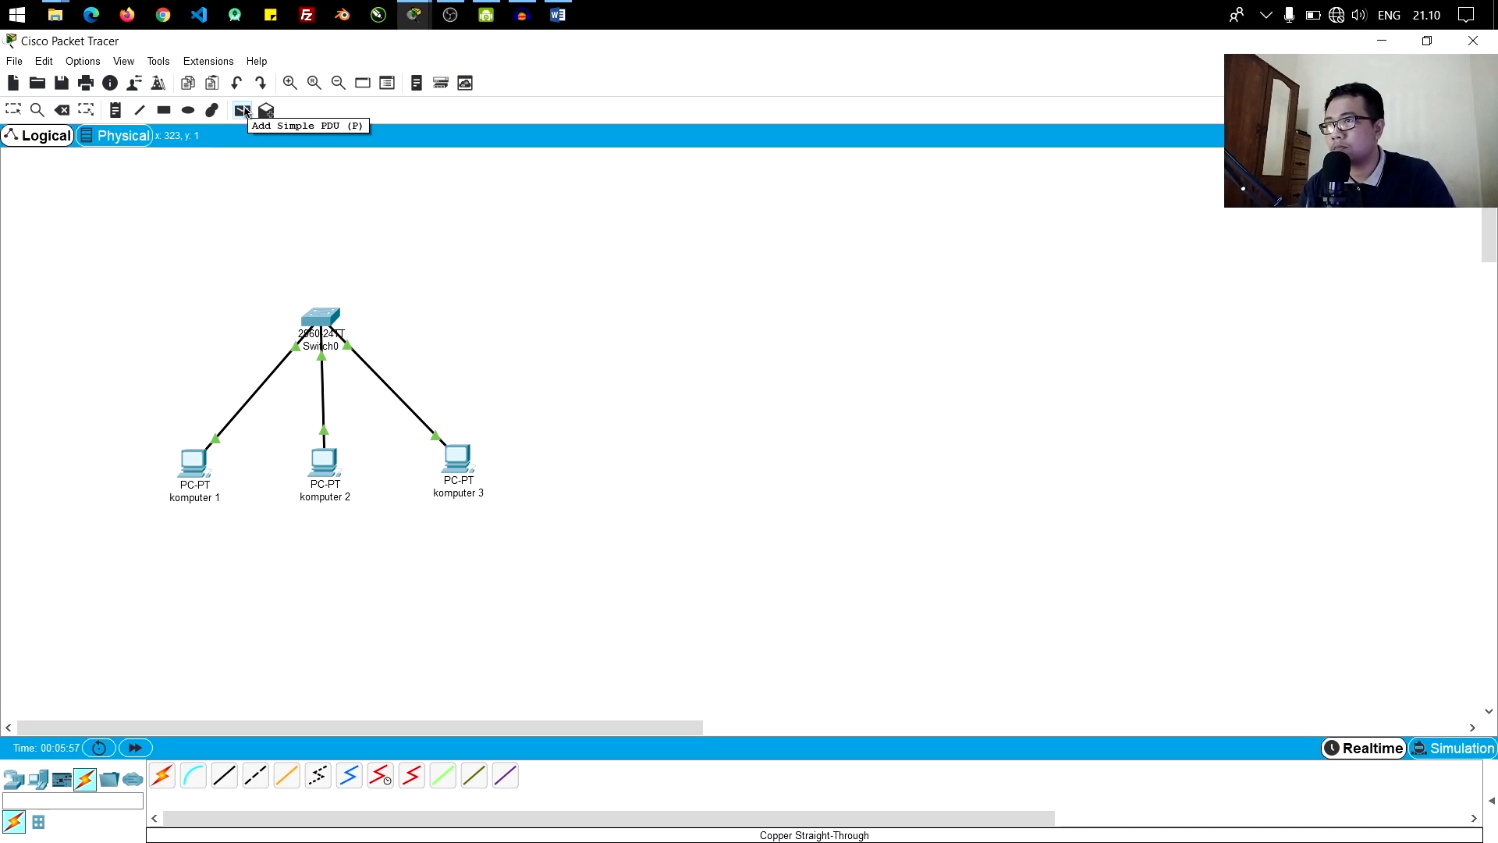
click(199, 464)
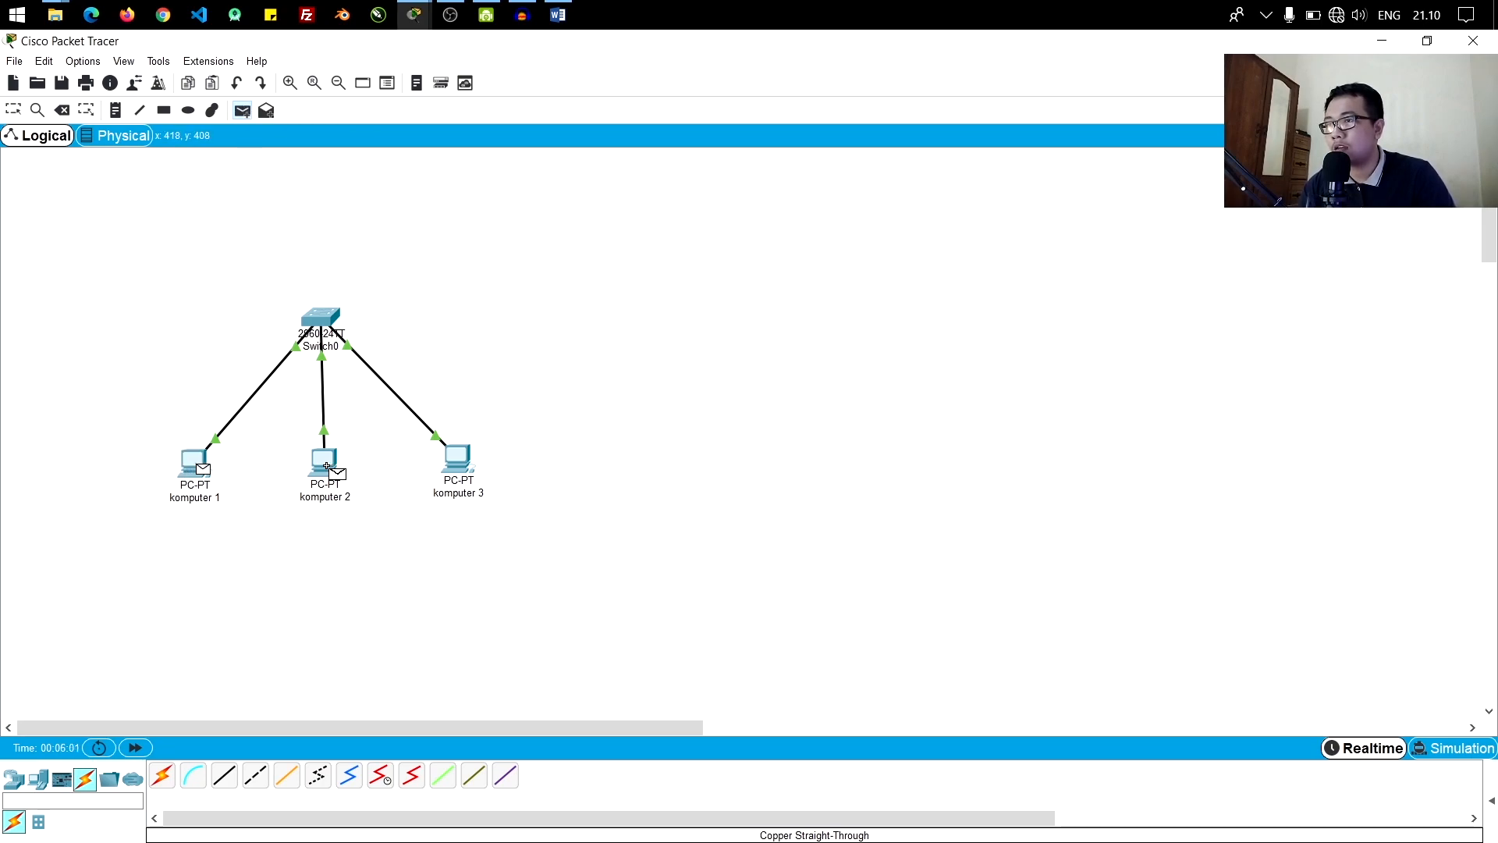
click(327, 465)
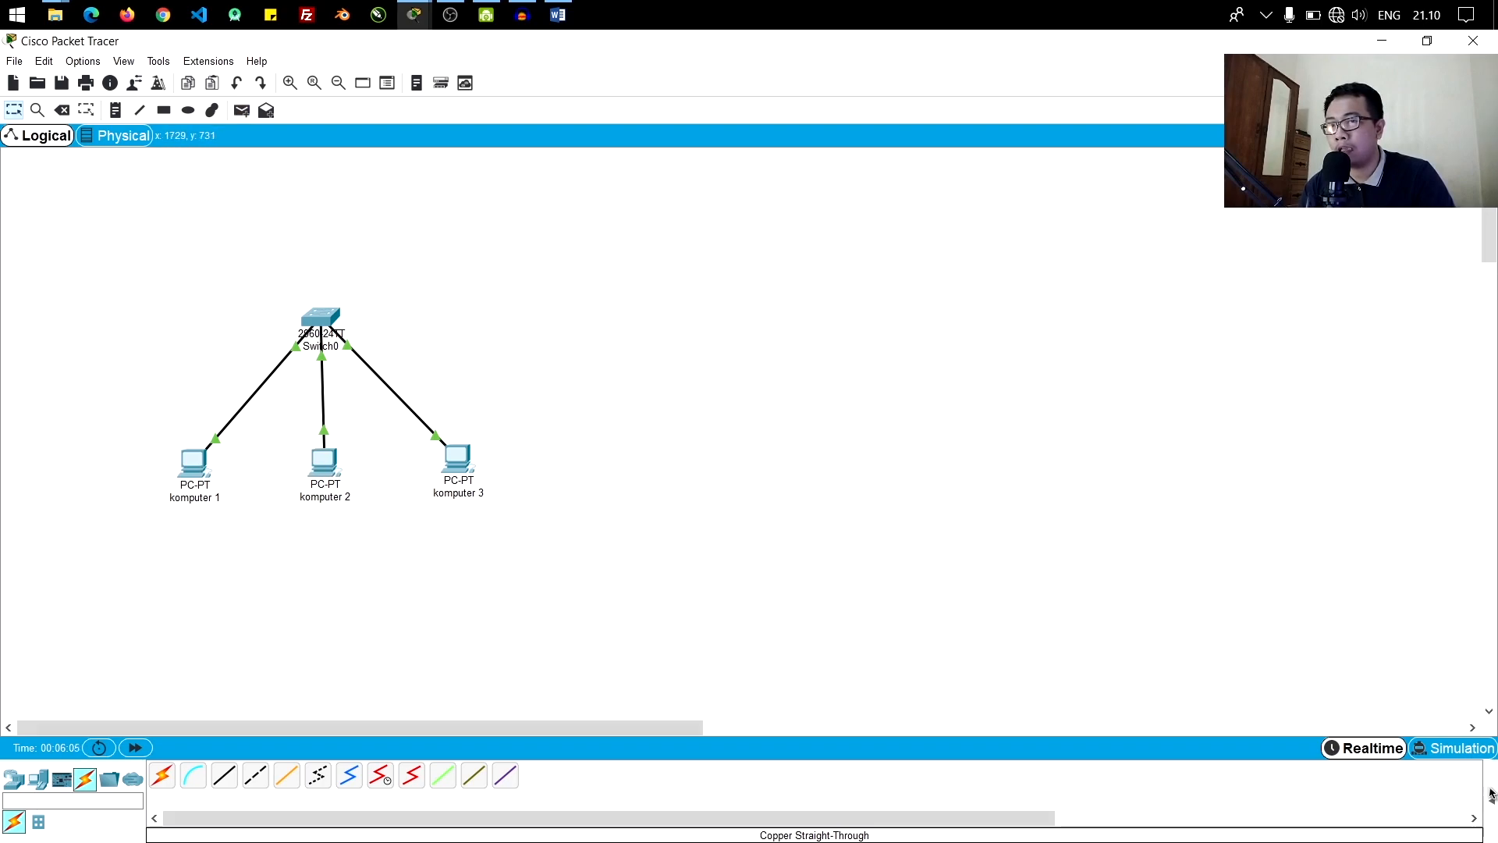
click(1492, 800)
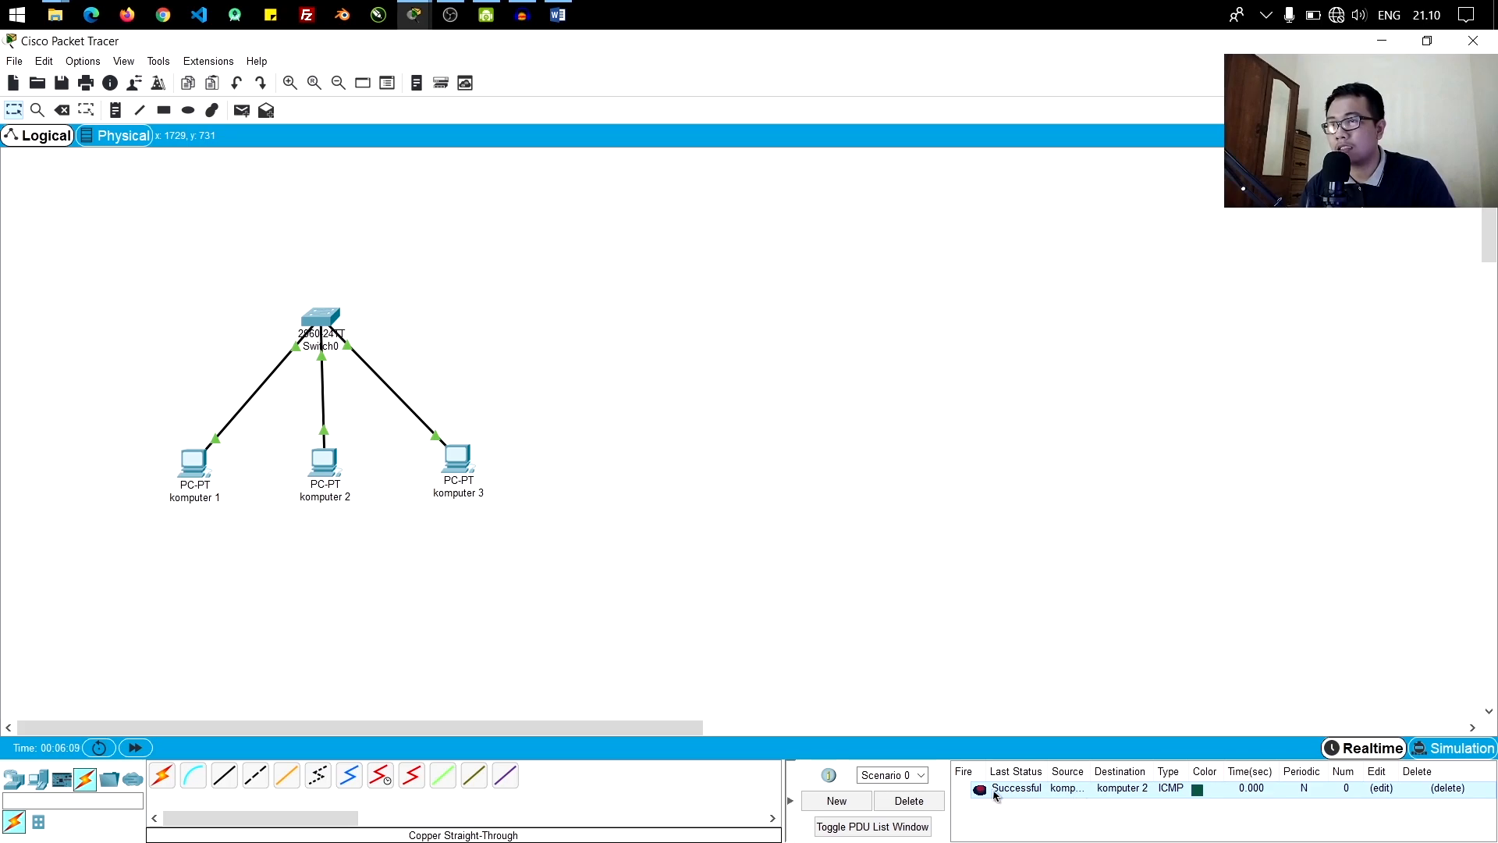
Step: Send a simple PDU from komputer 1 to komputer 3
click(242, 110)
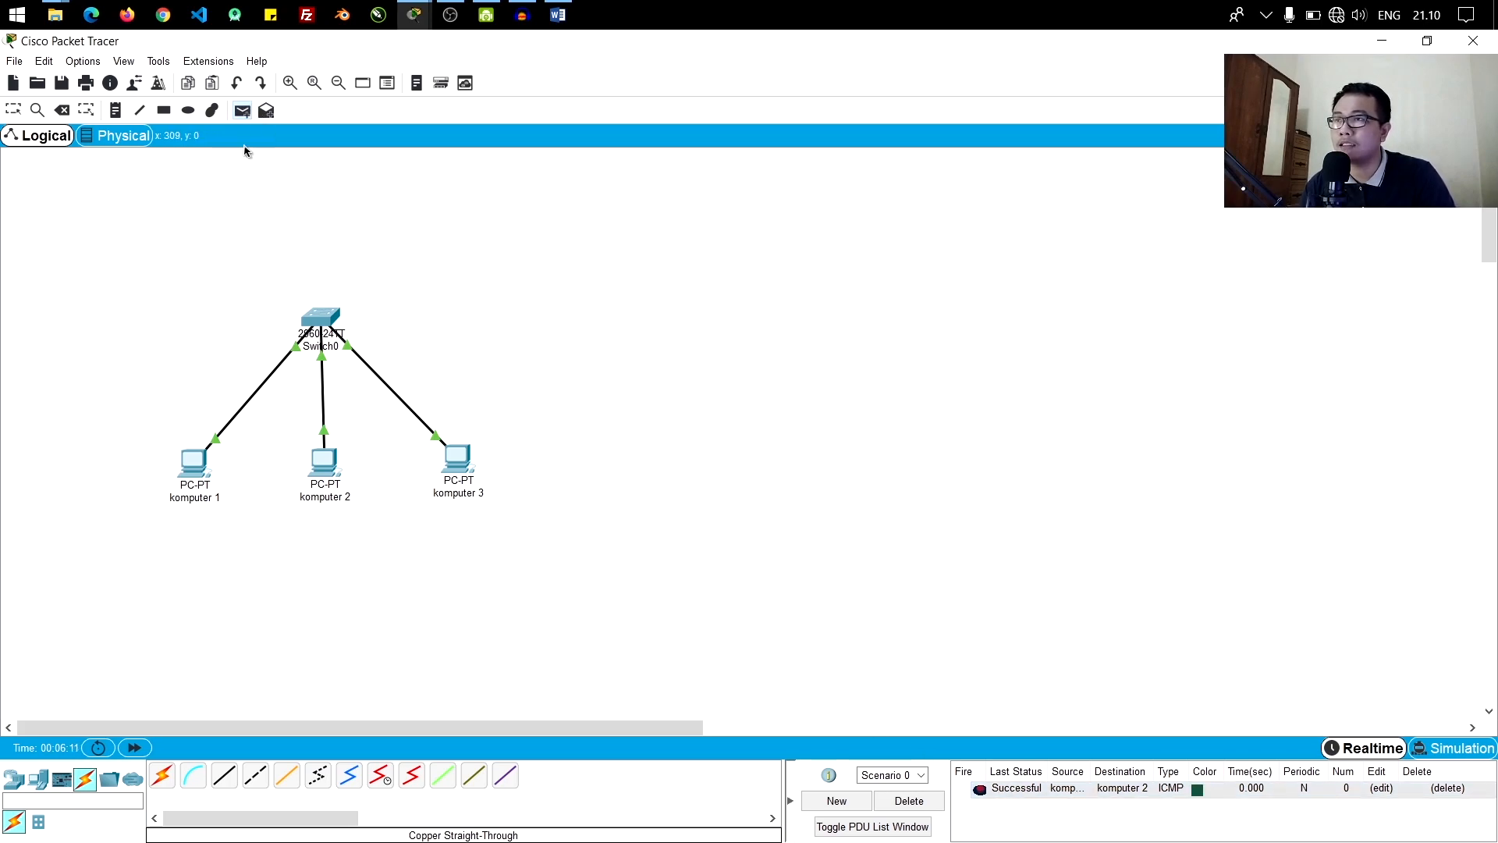
click(198, 473)
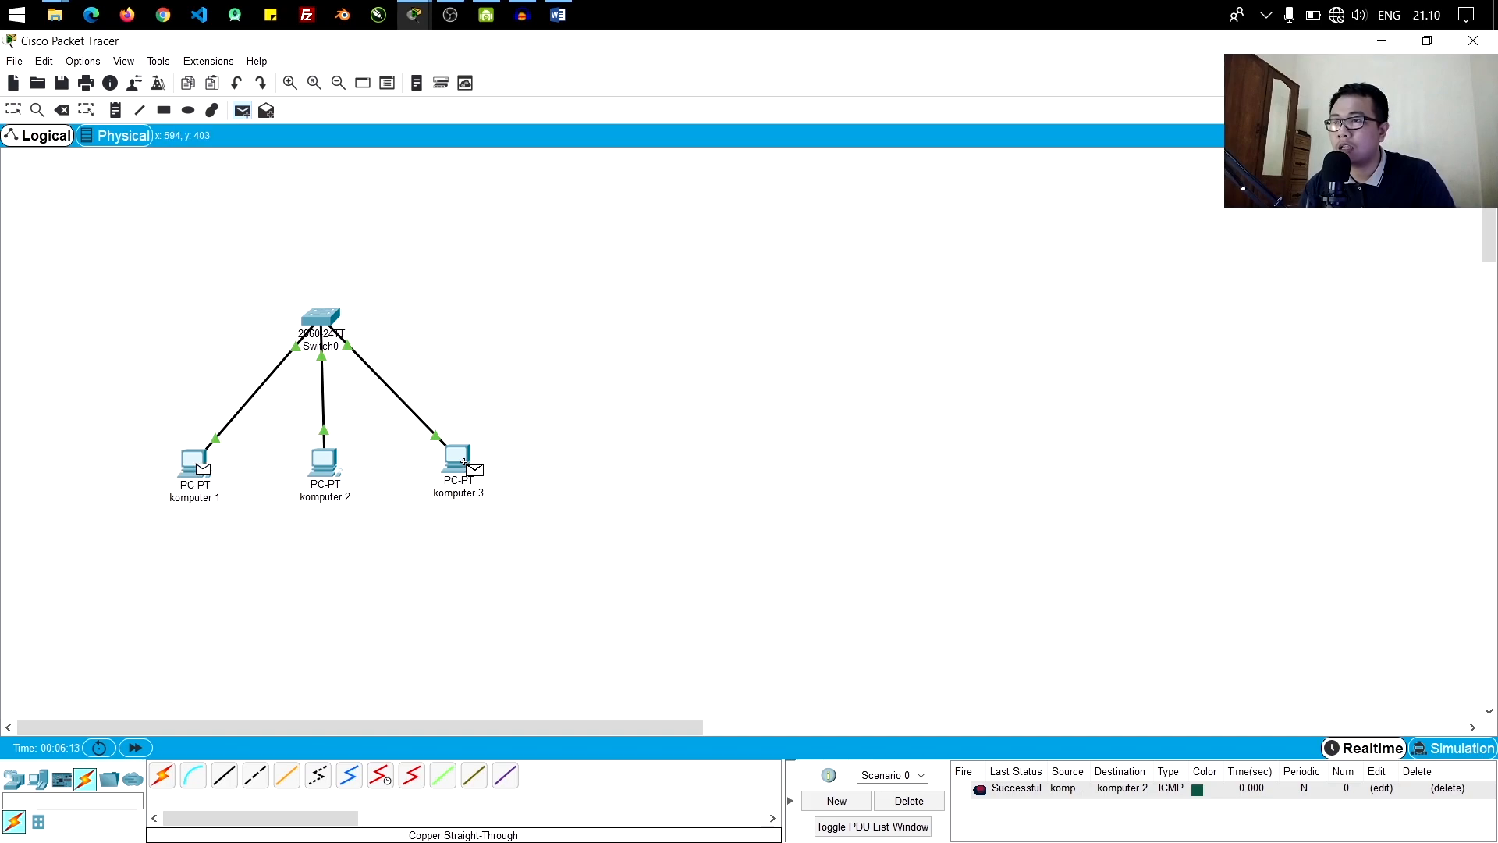
mouse_move(460, 460)
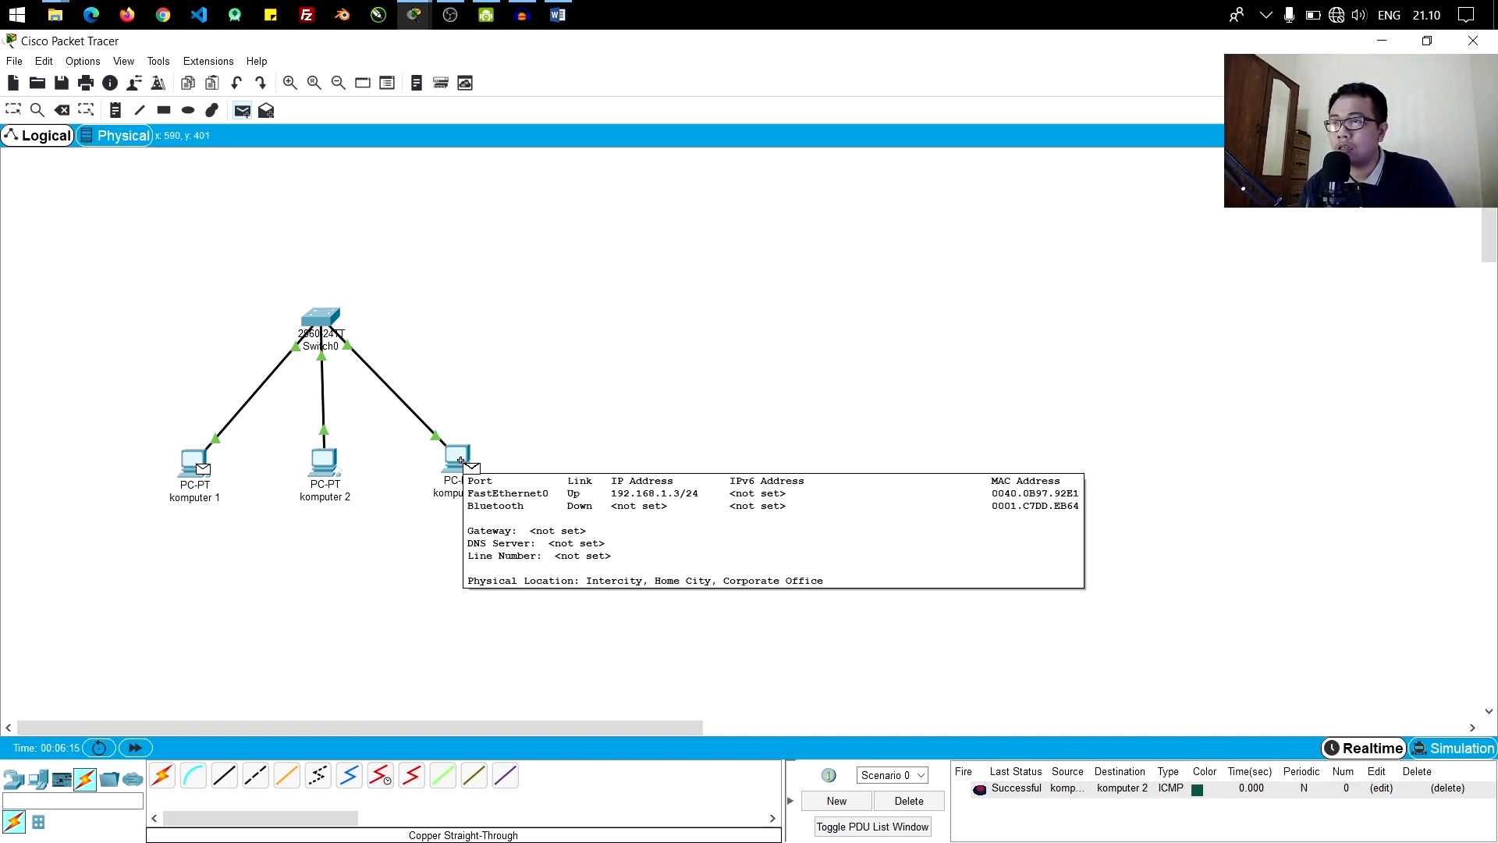
click(460, 460)
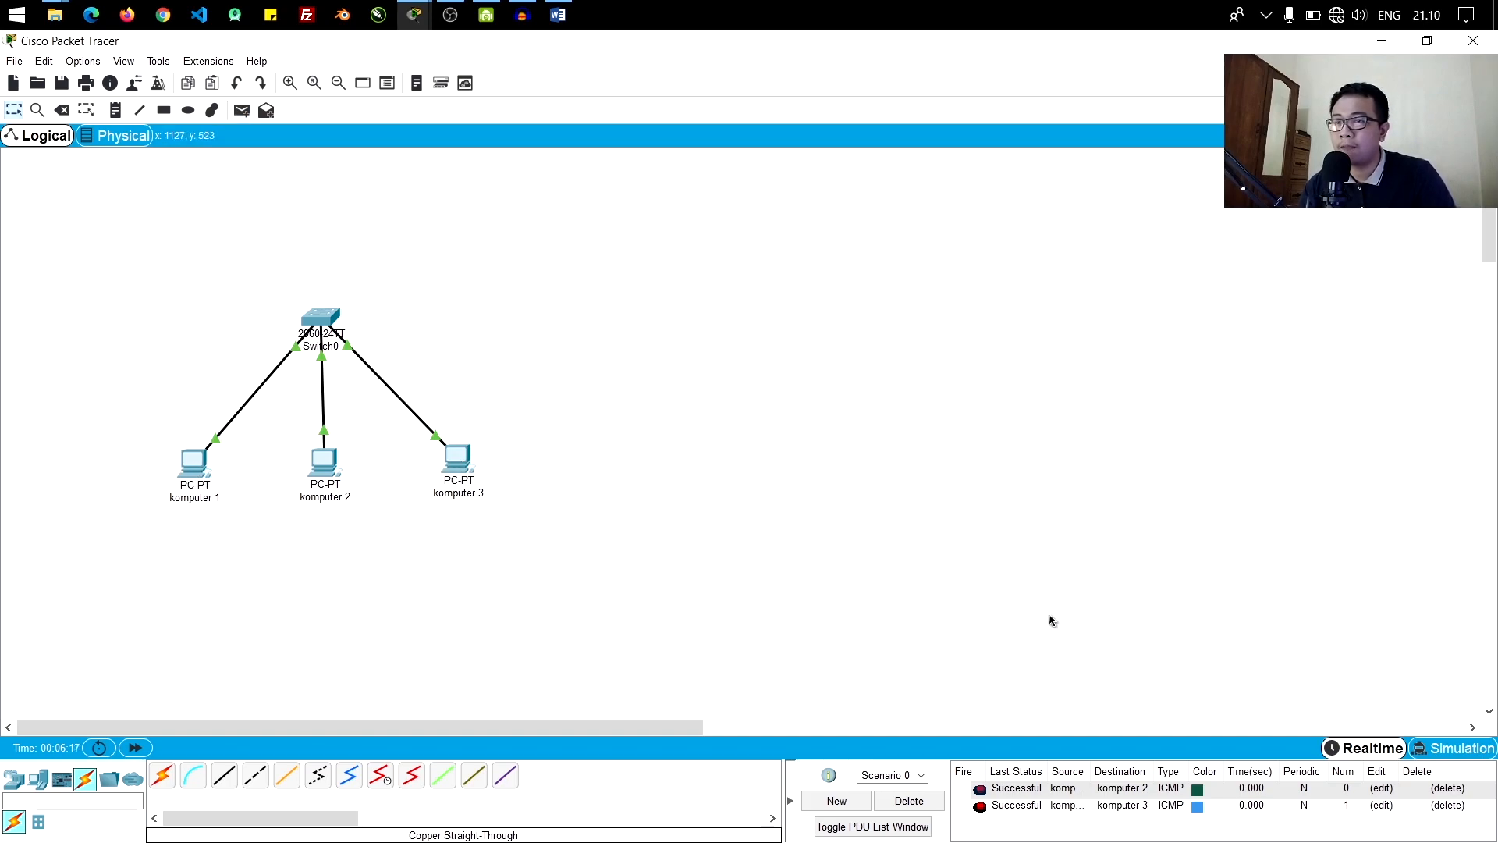
Step: Send a simple PDU from komputer 3 to komputer 2
click(243, 110)
click(460, 468)
click(322, 469)
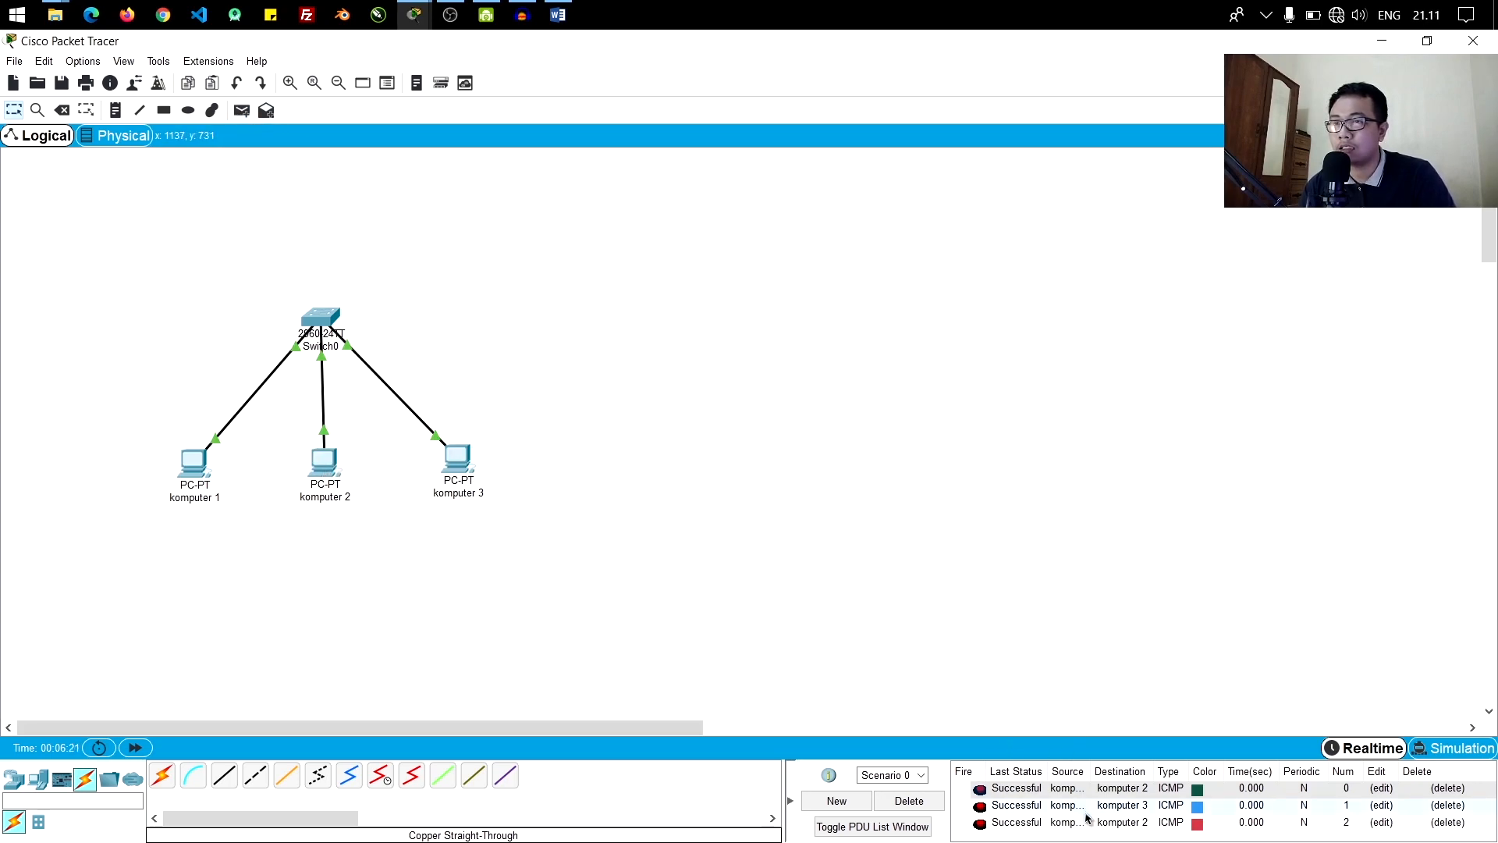
Step: Send a simple PDU from komputer 3 to komputer 1 and review the status of all sent PDUs
click(243, 111)
click(458, 464)
click(203, 474)
click(203, 474)
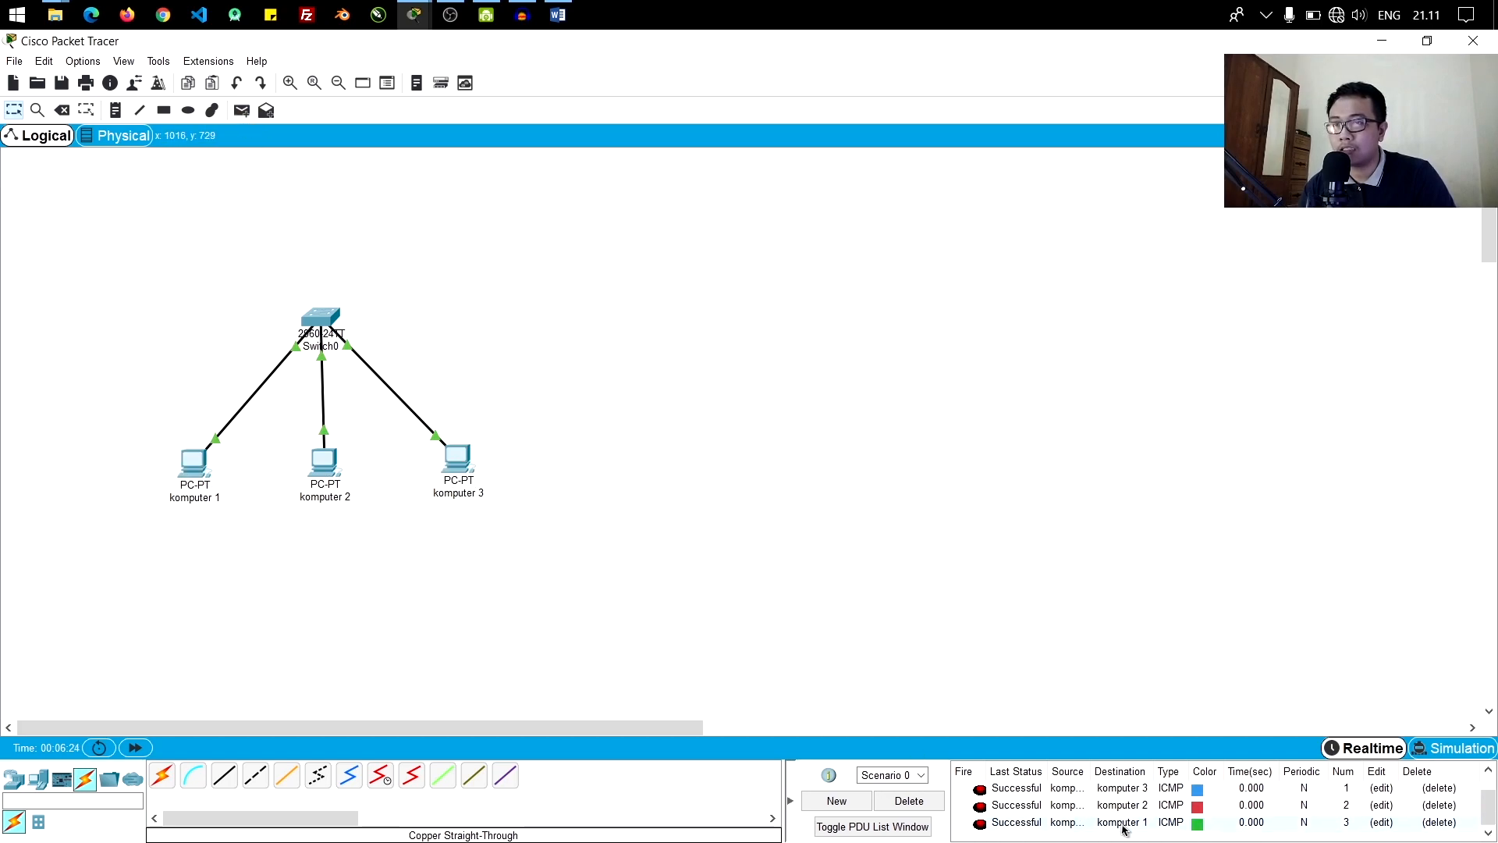
scroll(1434, 830, down, 1)
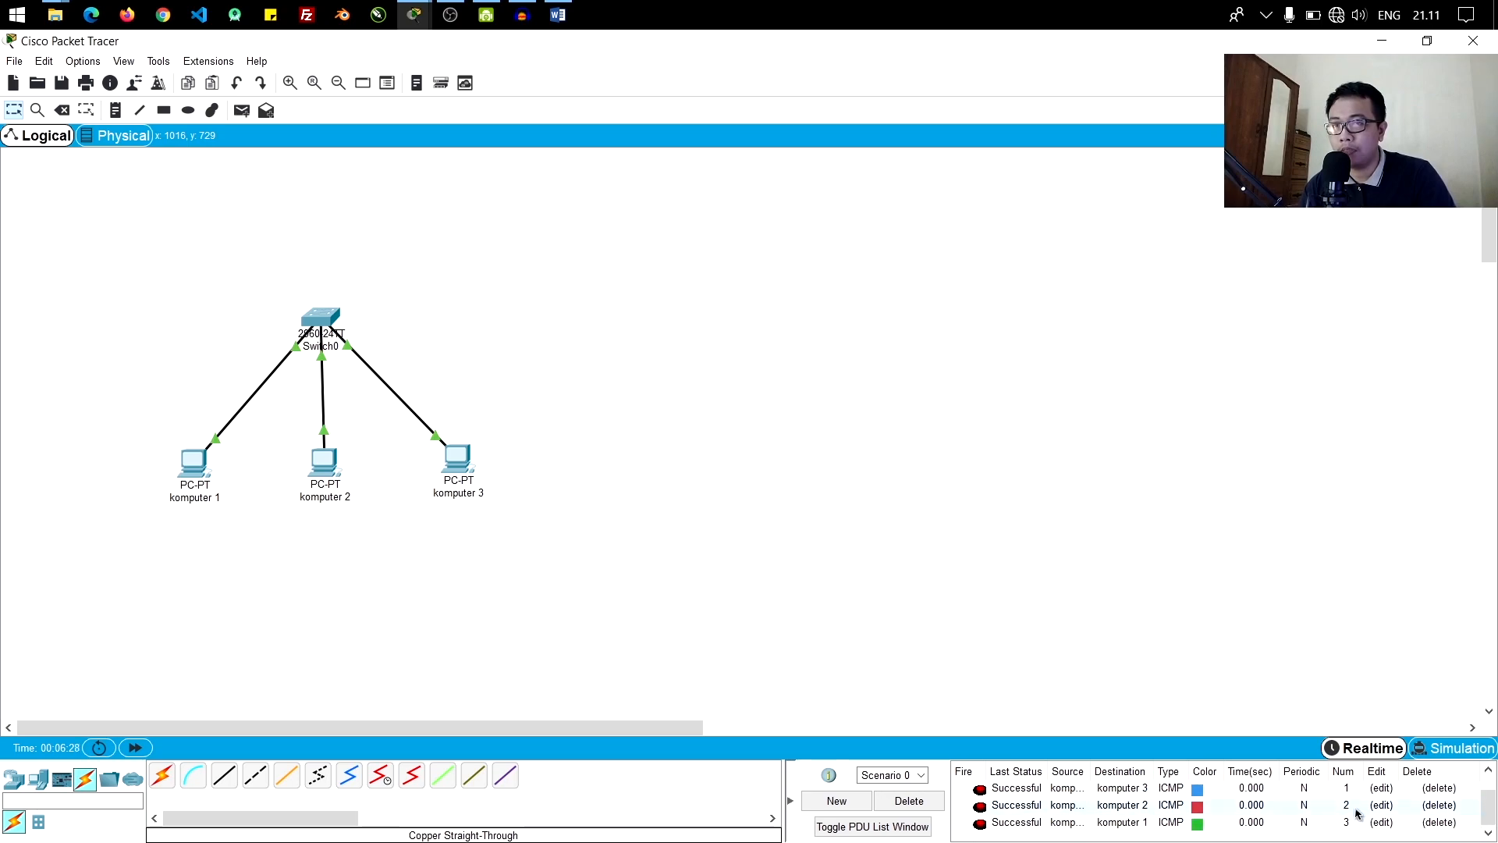
scroll(1358, 815, up, 1)
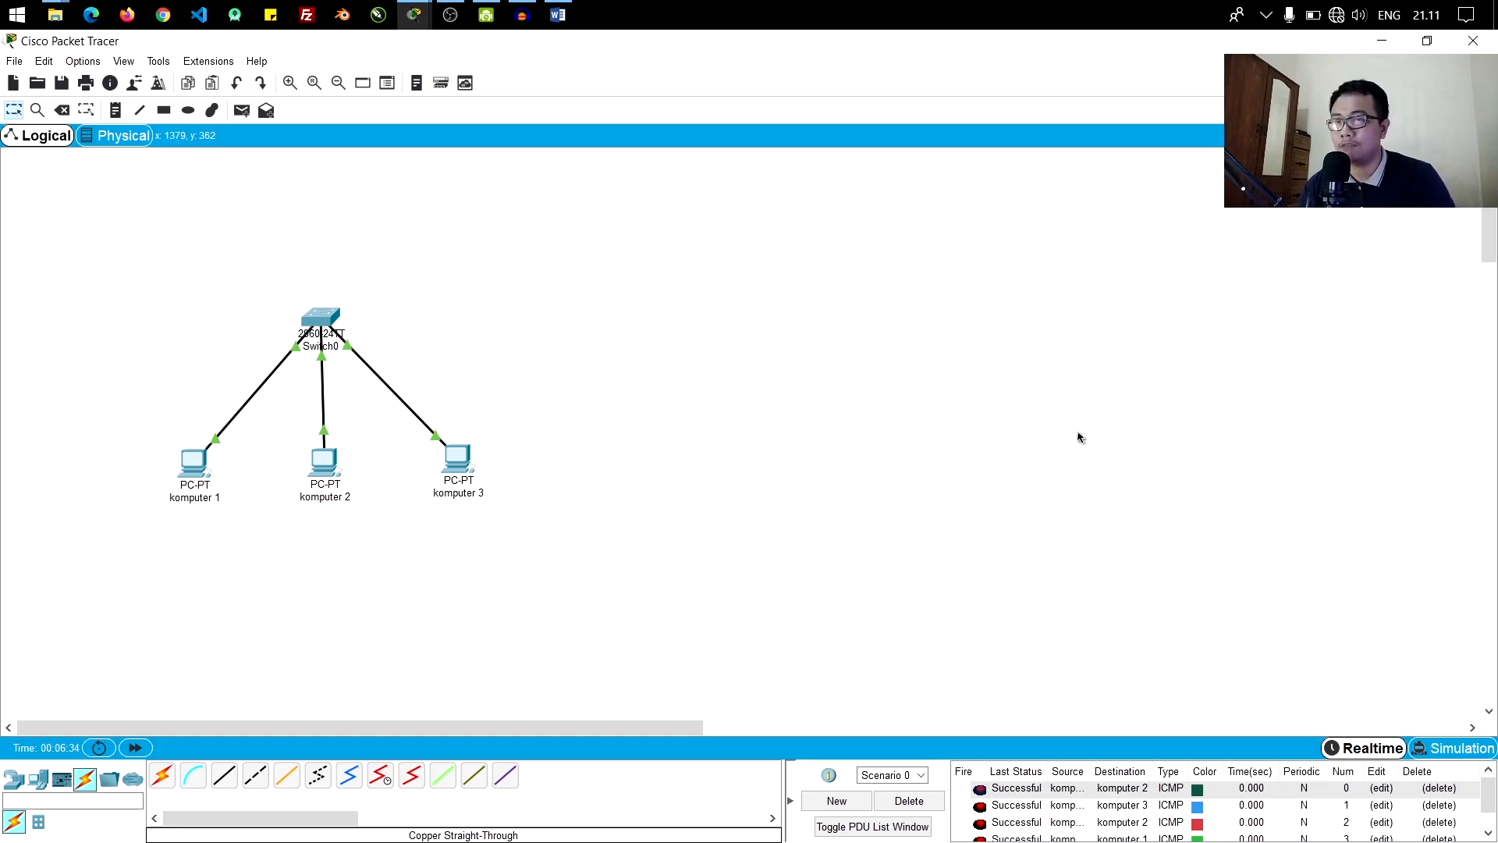
drag(1374, 312, 671, 194)
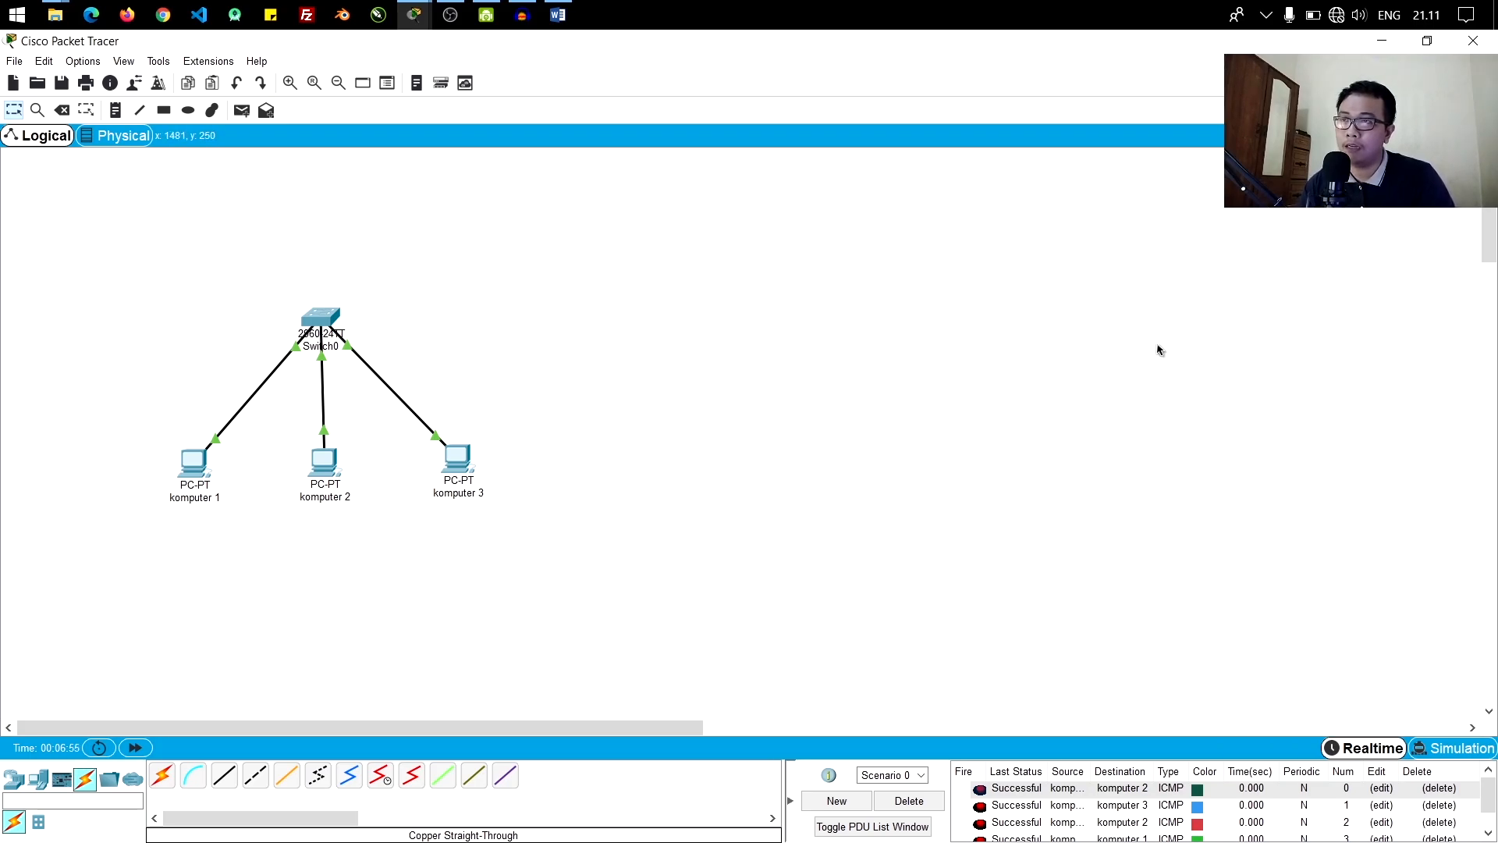
drag(1315, 277, 64, 514)
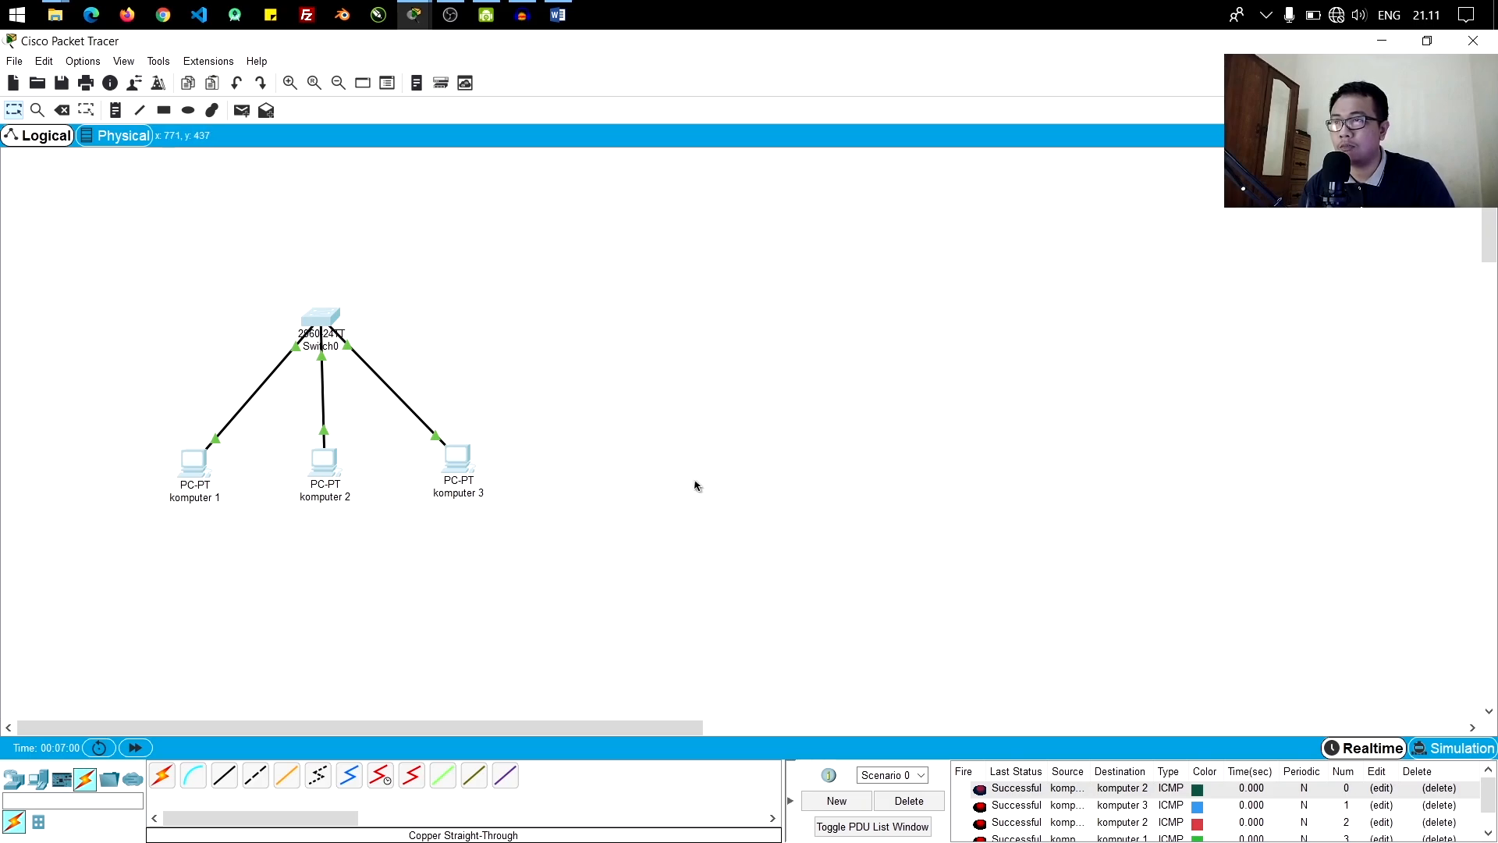
click(750, 471)
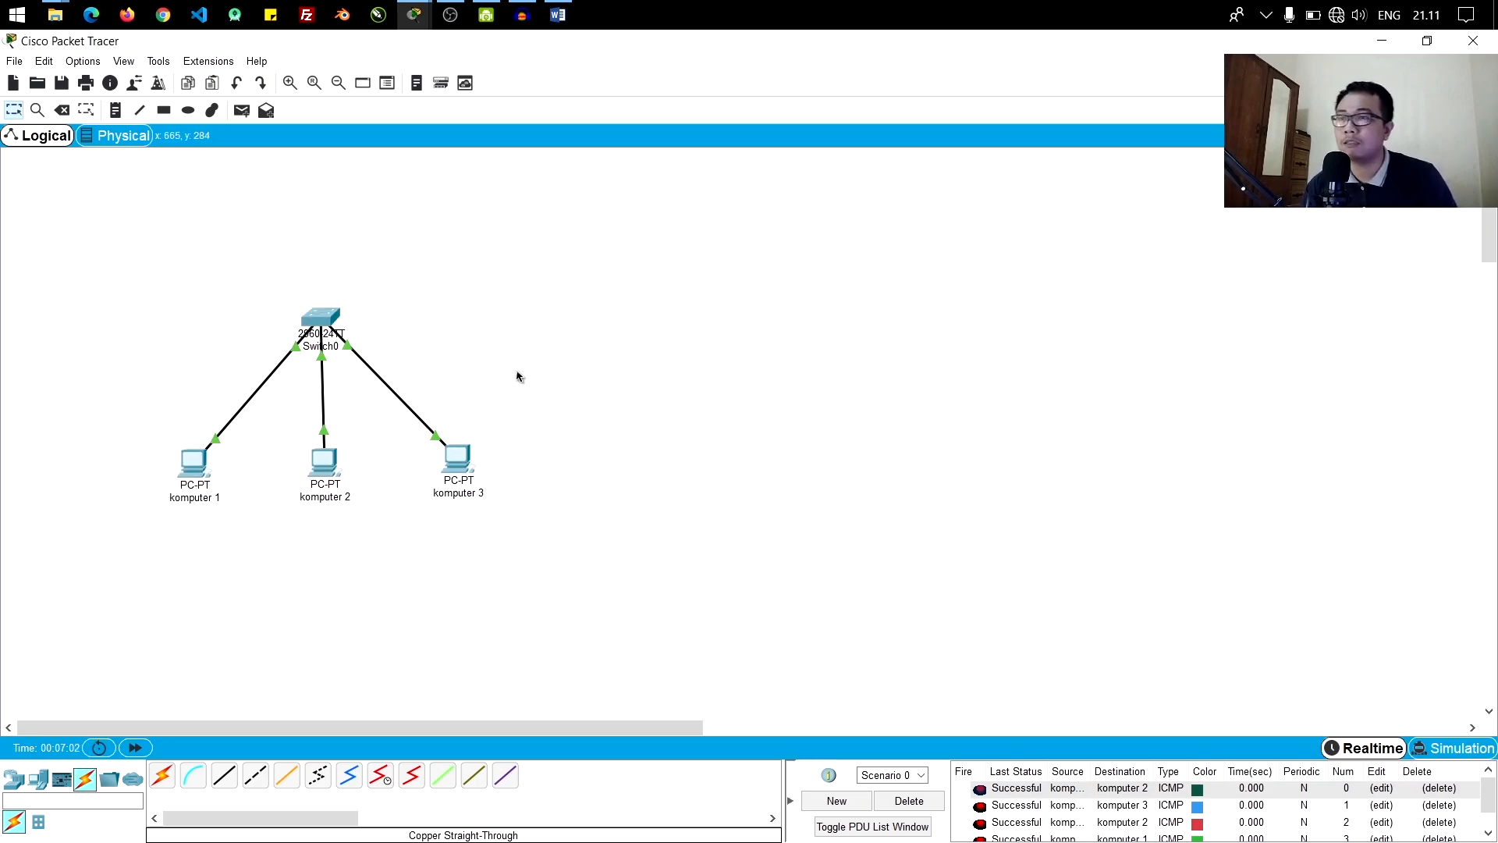